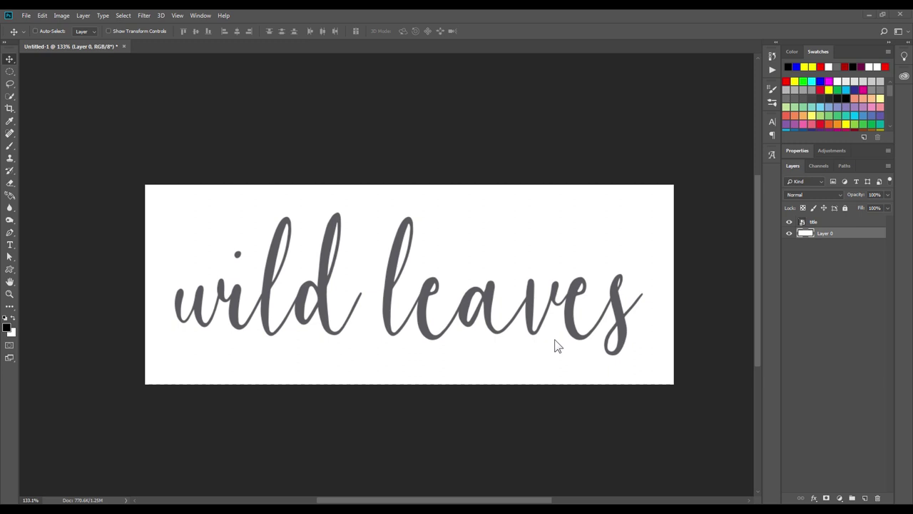
# Step: Nudge the 'wild leaves' title up-left, preview the animation, then start a new document
pyautogui.click(856, 222)
pyautogui.moveTo(365, 250)
pyautogui.mouseDown()
pyautogui.moveTo(412, 241)
pyautogui.moveTo(354, 242)
pyautogui.mouseUp()
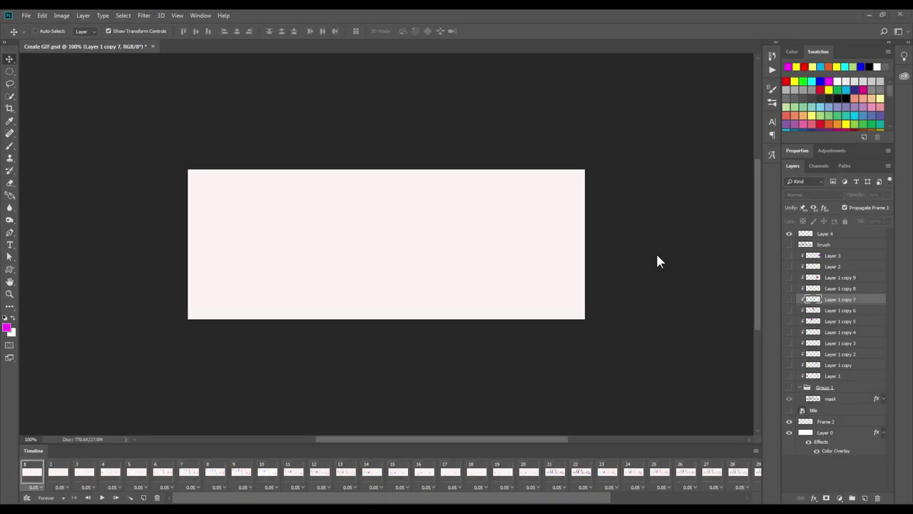
pyautogui.click(102, 499)
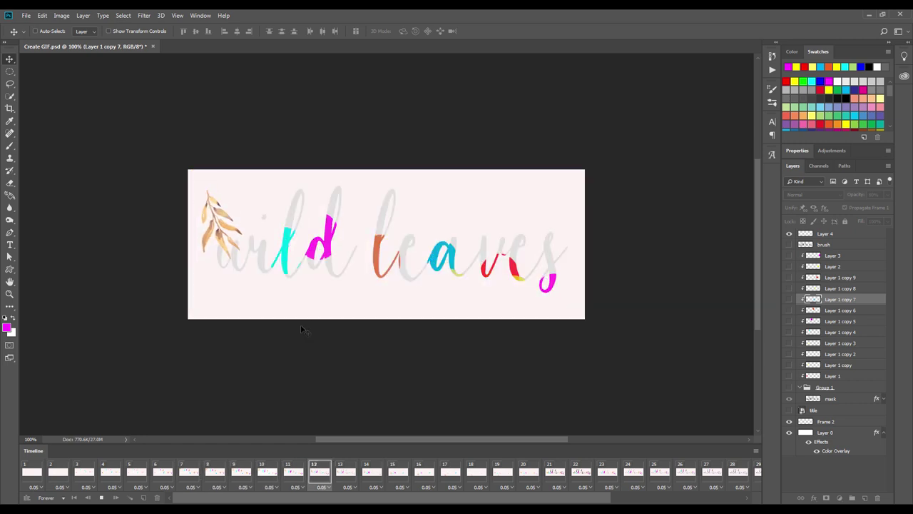
pyautogui.press('space')
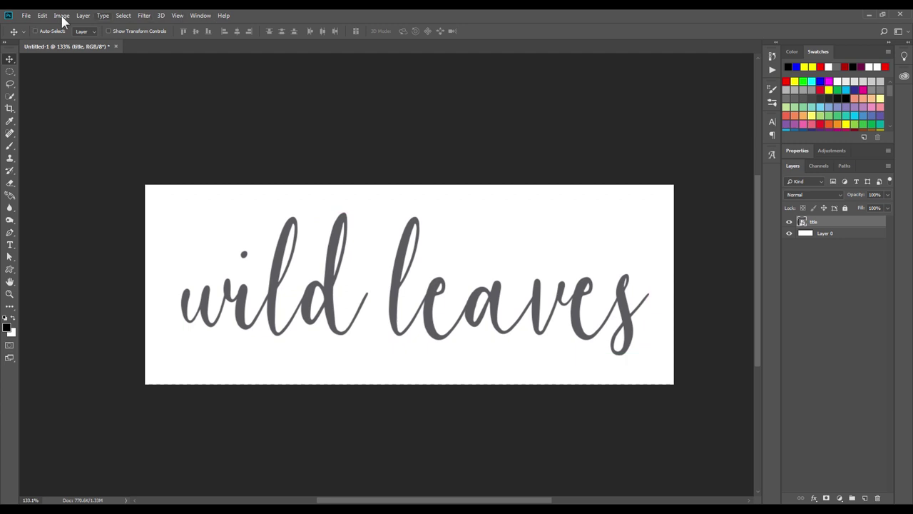
pyautogui.click(26, 15)
pyautogui.click(39, 27)
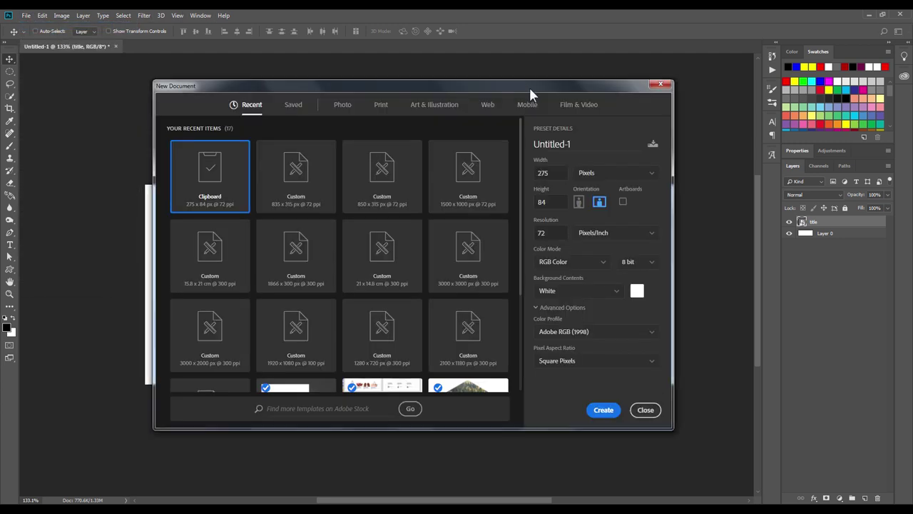
# Step: Create an 835 × 315 px document named 'Create GIF'
pyautogui.doubleClick(582, 175)
pyautogui.write('835')
pyautogui.press('Tab')
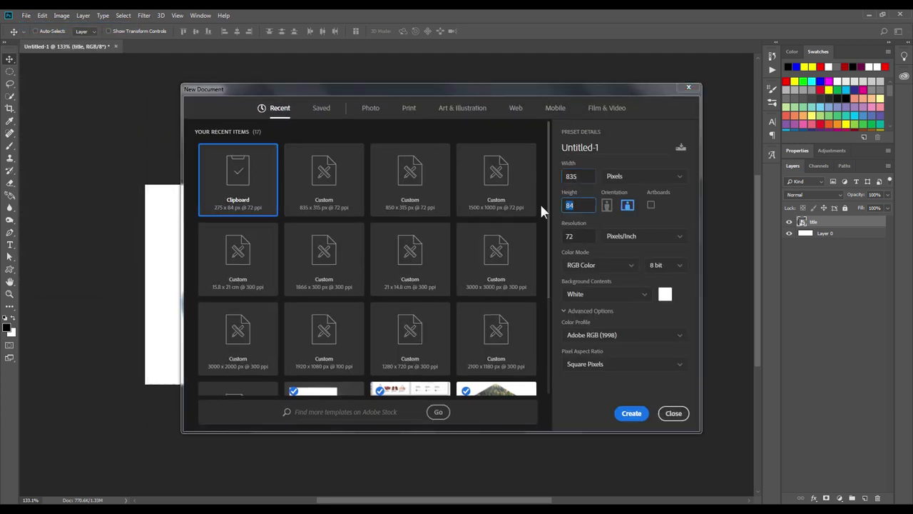
pyautogui.write('315')
pyautogui.moveTo(599, 147); pyautogui.dragTo(535, 149)
pyautogui.press('BackSpace')
pyautogui.write('Create')
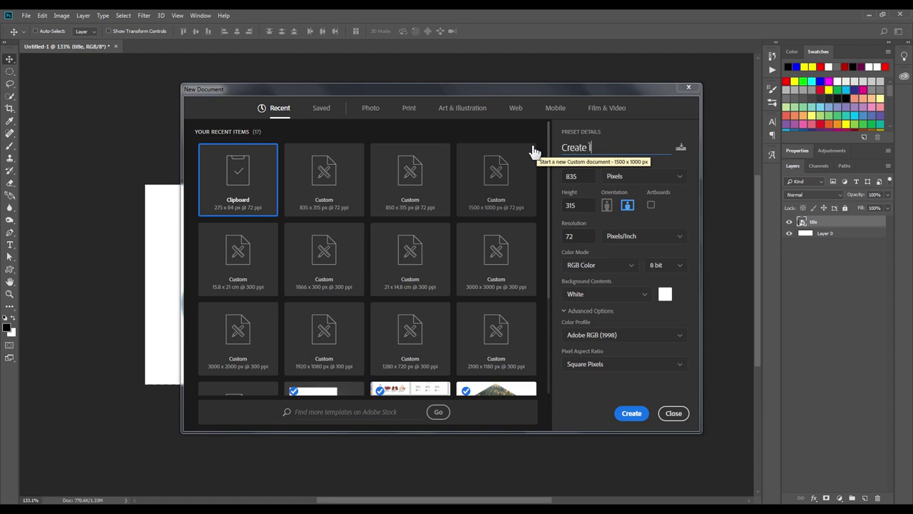
pyautogui.write('G')
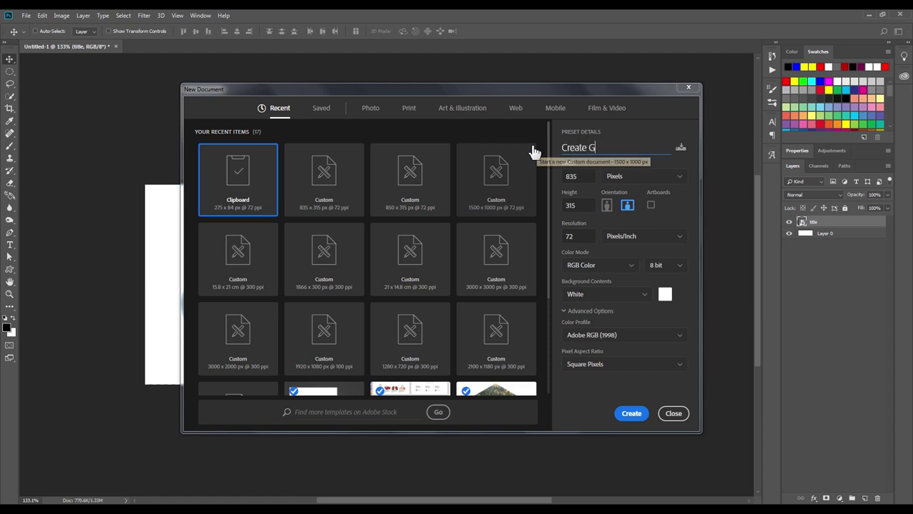
pyautogui.write('IF')
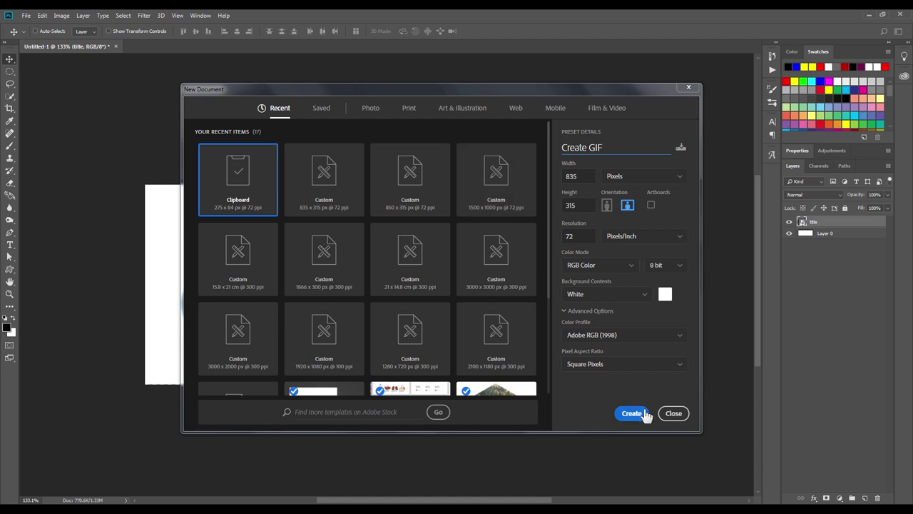
pyautogui.click(644, 414)
# Step: Unlock the Background as Layer 0 and drag the wild leaves title from Untitled-1 into Create GIF
pyautogui.doubleClick(860, 227)
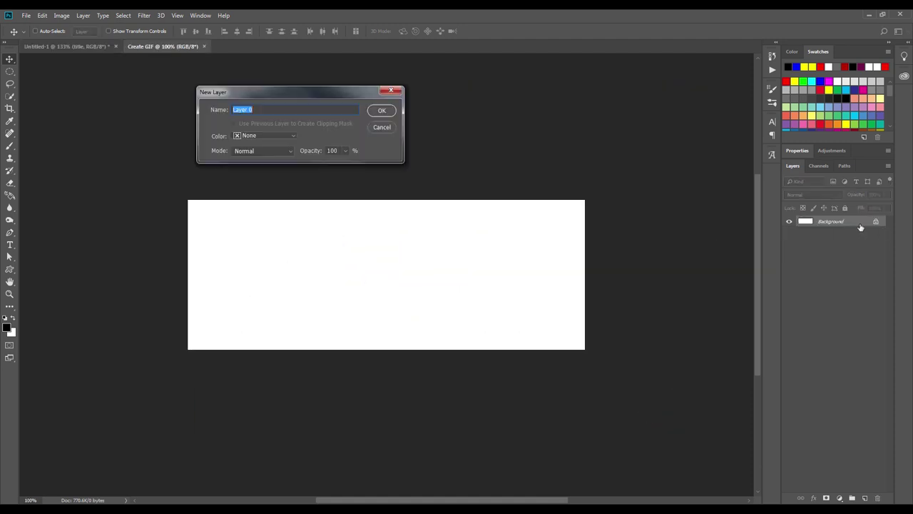
pyautogui.click(376, 110)
pyautogui.click(104, 46)
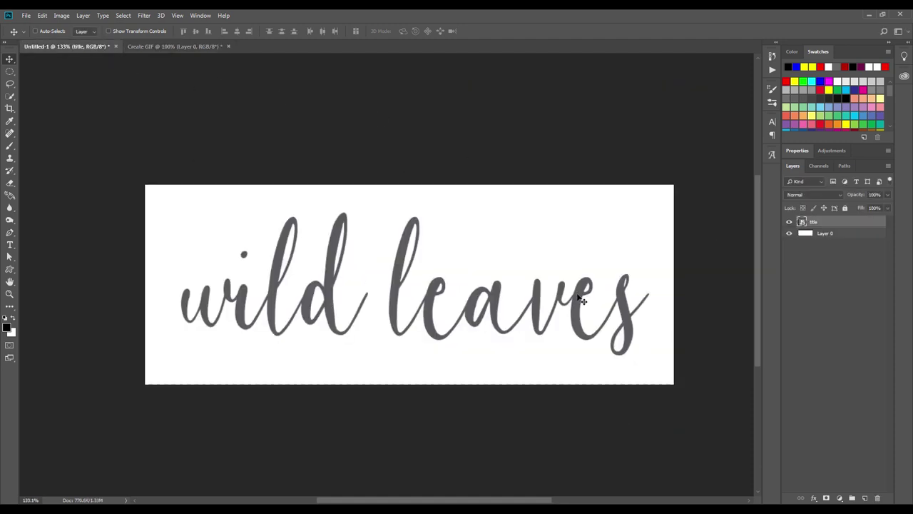
pyautogui.moveTo(192, 48); pyautogui.dragTo(400, 291)
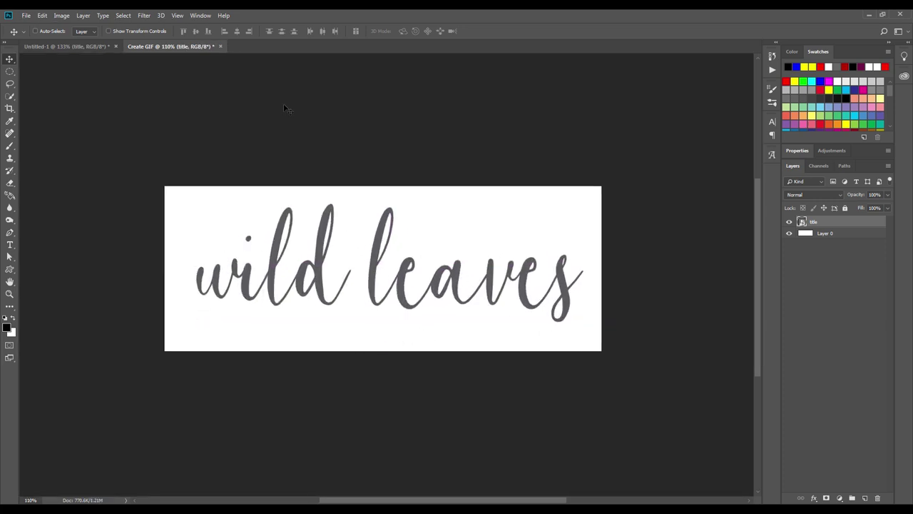
pyautogui.click(201, 16)
# Step: Show the Timeline and create a frame animation with its first frame
pyautogui.click(211, 317)
pyautogui.click(422, 449)
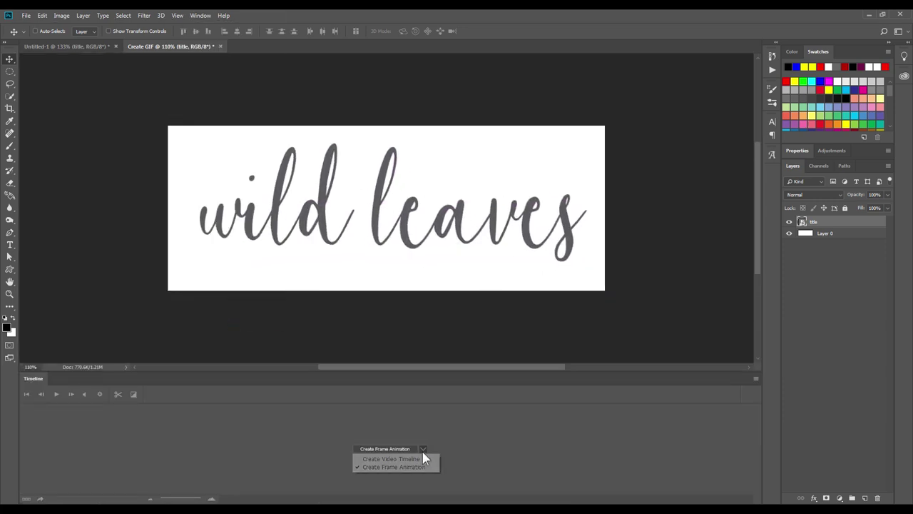
pyautogui.click(399, 468)
pyautogui.click(393, 448)
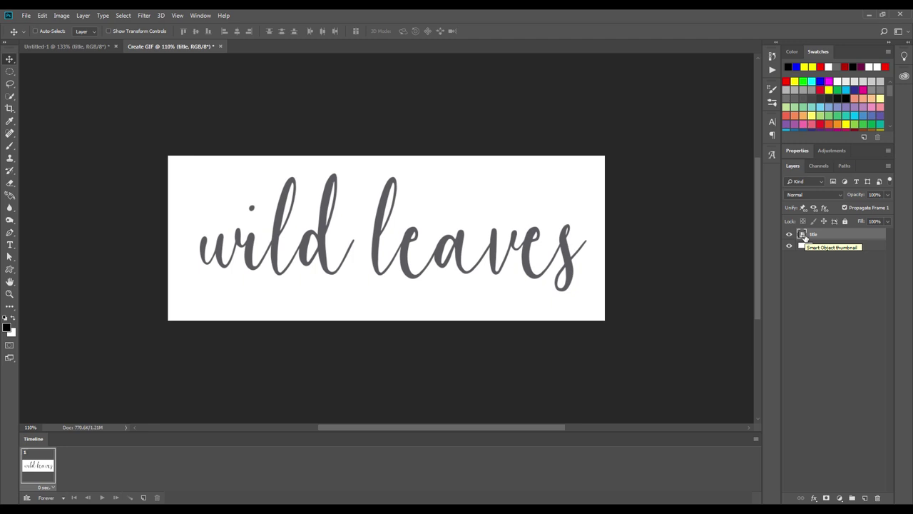
# Step: Duplicate the title layer, rasterize it, rename it 'mask', and hide Layer 0
pyautogui.moveTo(805, 238); pyautogui.dragTo(864, 498)
pyautogui.rightClick(827, 238)
pyautogui.click(785, 252)
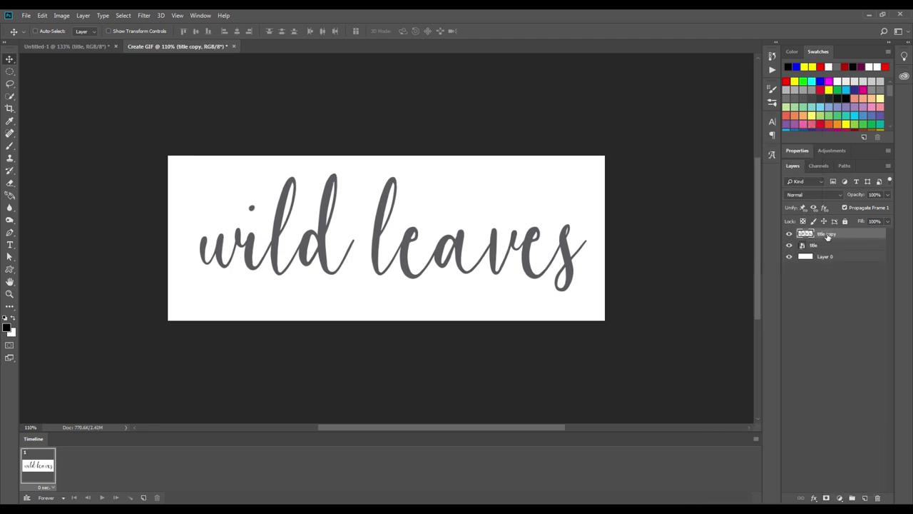
pyautogui.doubleClick(828, 234)
pyautogui.write('ask')
pyautogui.press('Return')
pyautogui.click(789, 256)
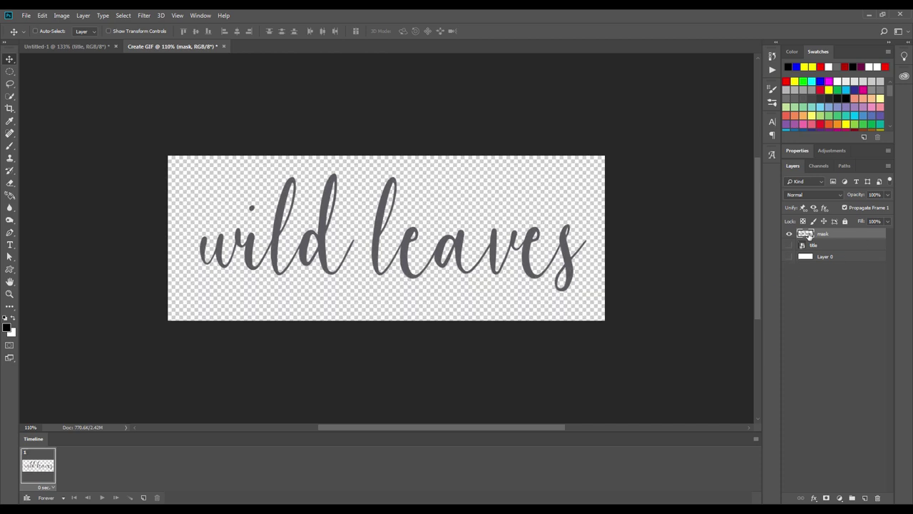
# Step: Give the mask layer a white Color Overlay style
pyautogui.doubleClick(808, 235)
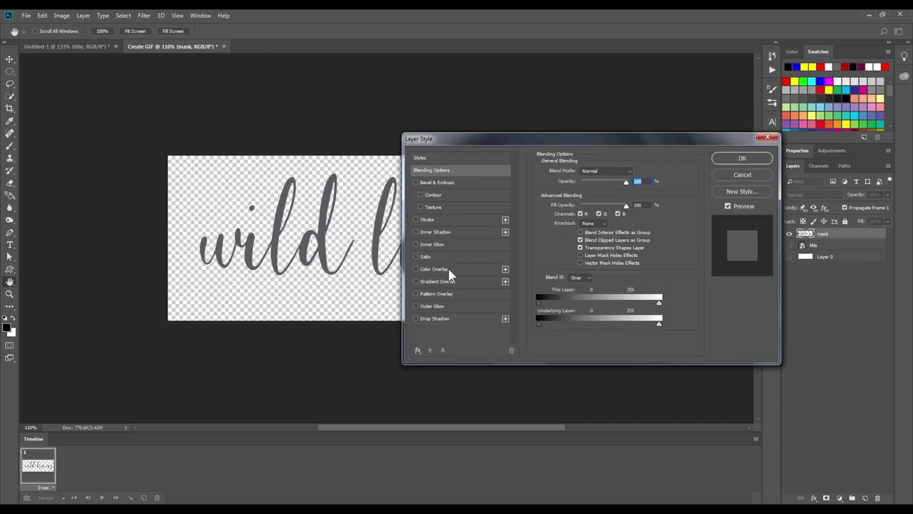
pyautogui.click(448, 269)
pyautogui.click(635, 172)
pyautogui.click(308, 97)
pyautogui.click(526, 92)
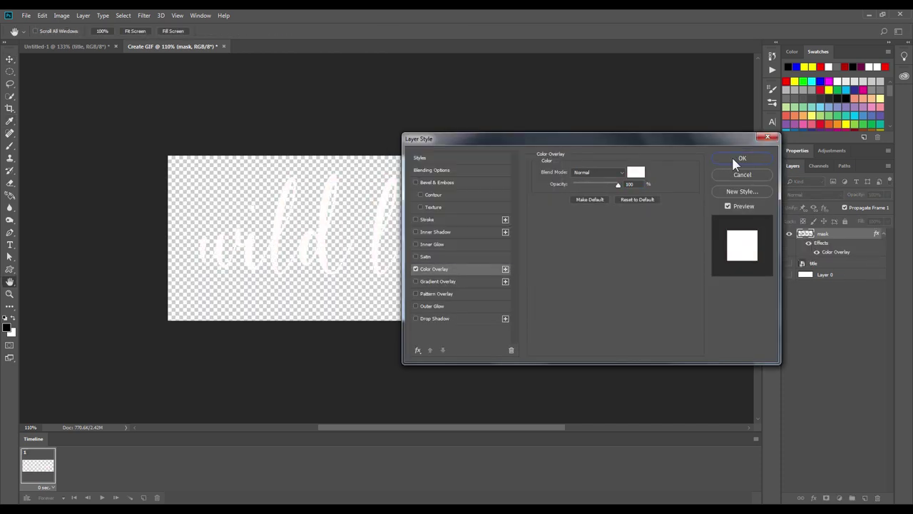
pyautogui.click(735, 158)
pyautogui.click(788, 274)
# Step: Recheck the mask's Color Overlay setting and hide the white background again
pyautogui.click(883, 234)
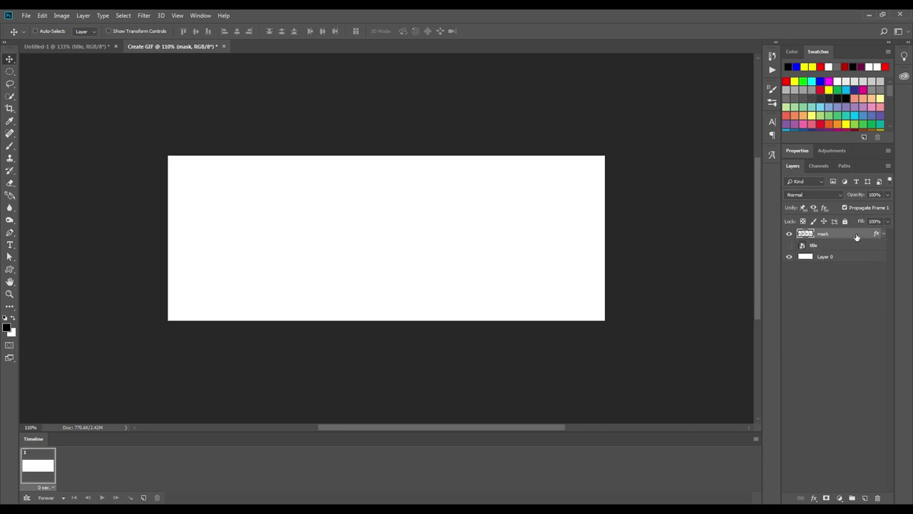
pyautogui.doubleClick(856, 237)
pyautogui.click(415, 268)
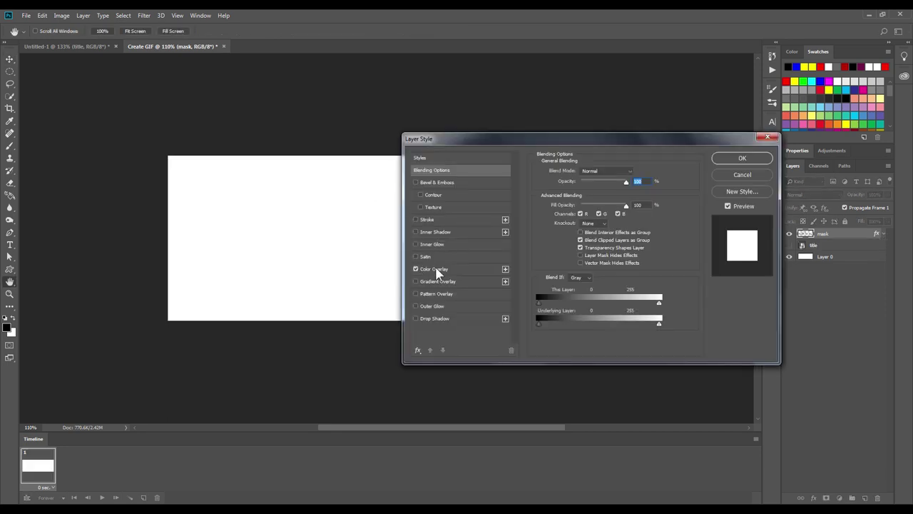
pyautogui.click(434, 268)
pyautogui.click(723, 160)
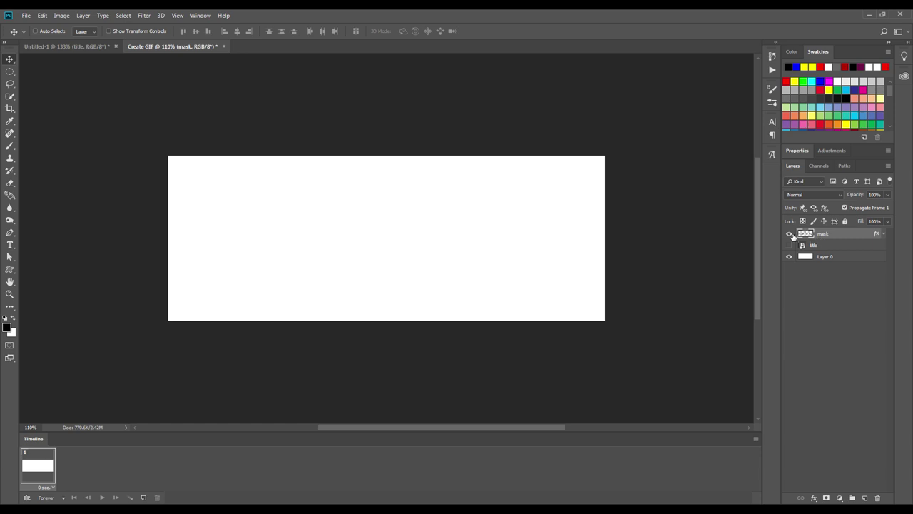
pyautogui.click(789, 256)
# Step: Add a new Layer 1 and put the mask layer into Group 1
pyautogui.scroll(3, 308, 249)
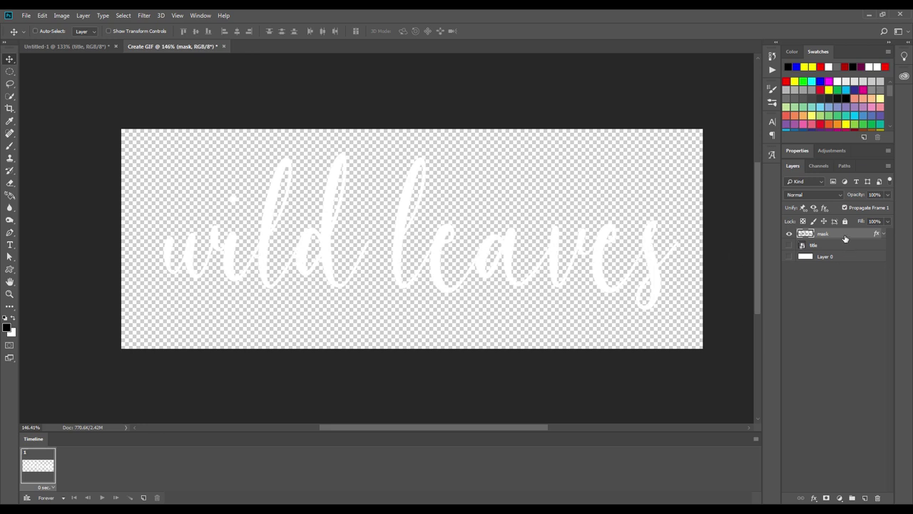
pyautogui.click(865, 498)
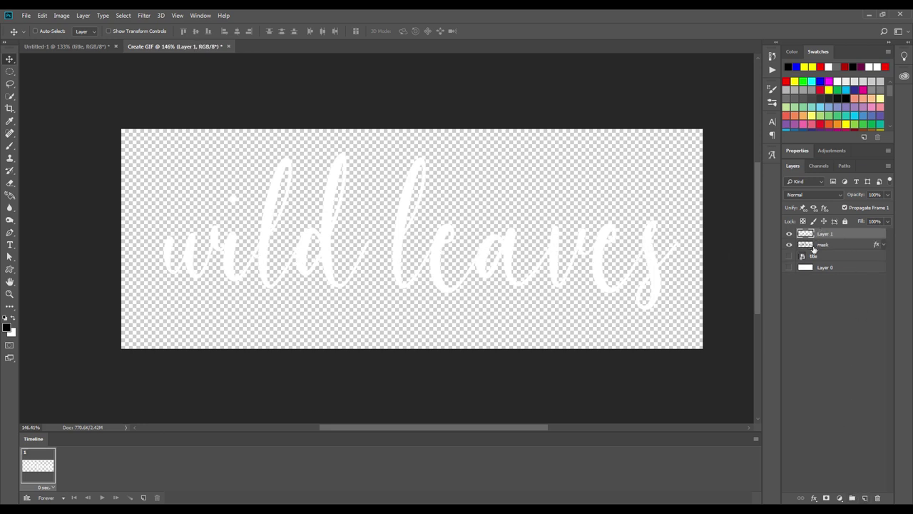
pyautogui.click(827, 244)
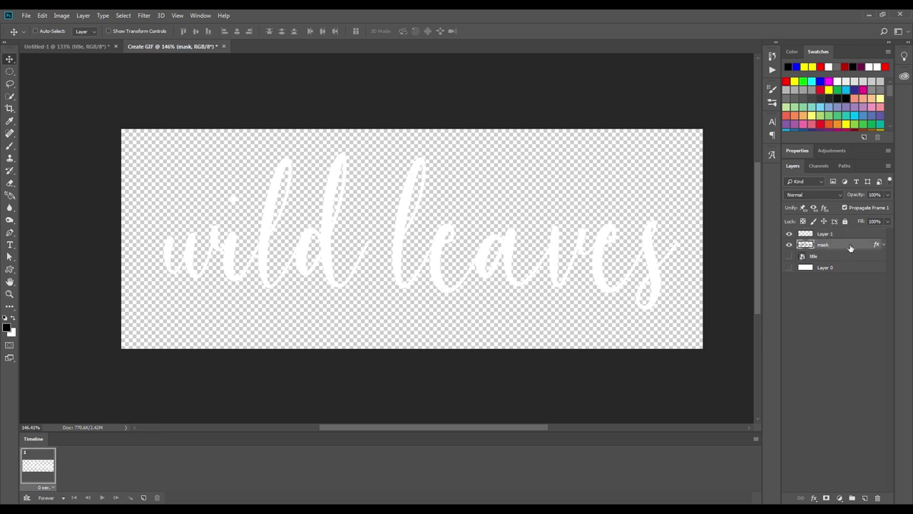
pyautogui.moveTo(827, 244); pyautogui.dragTo(852, 497)
pyautogui.click(800, 244)
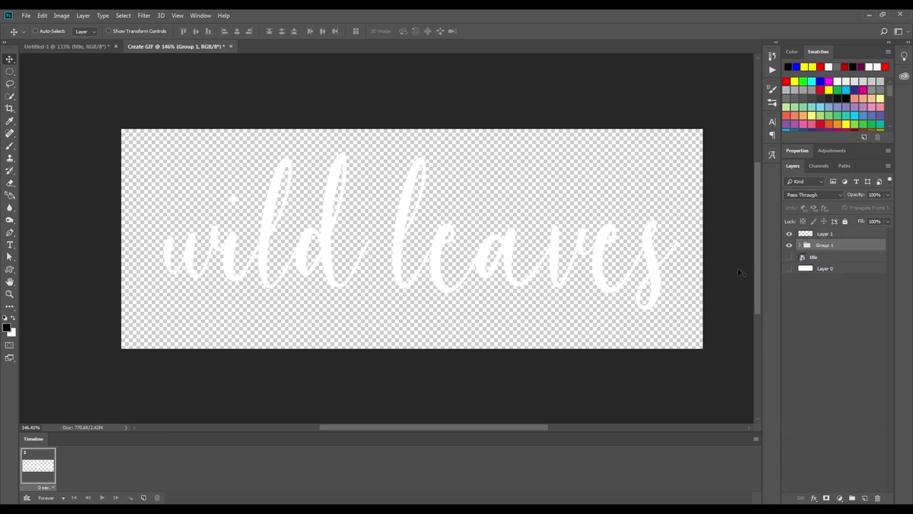
# Step: Duplicate Layer 1 up to Layer 1 copy 9, then draw an elliptical selection left of the w
pyautogui.click(846, 236)
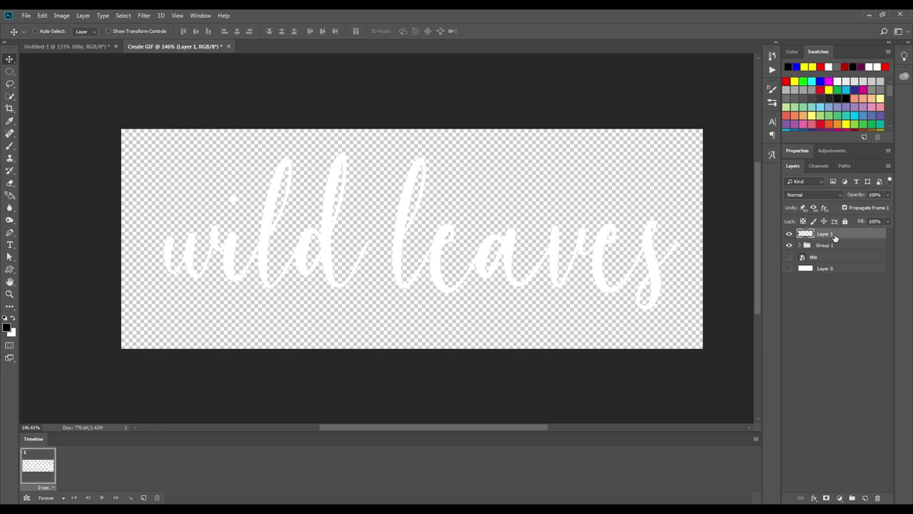
pyautogui.click(83, 14)
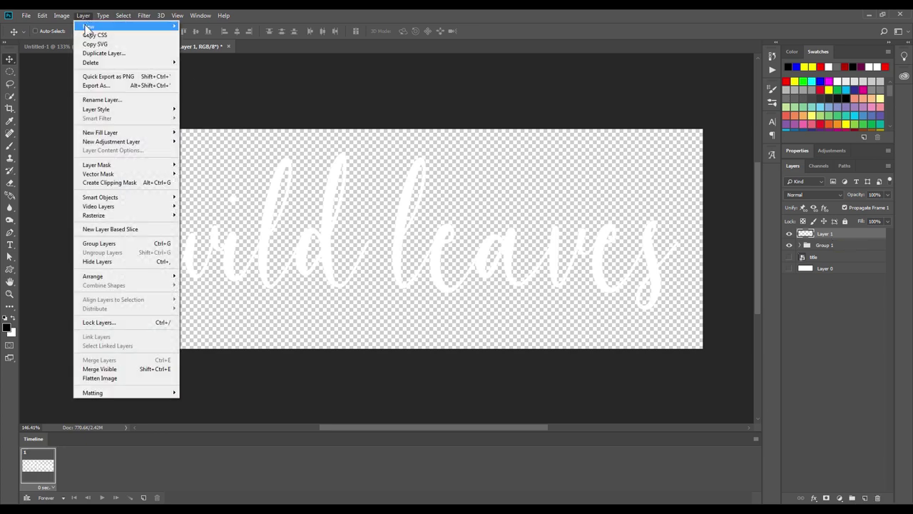
pyautogui.moveTo(89, 25)
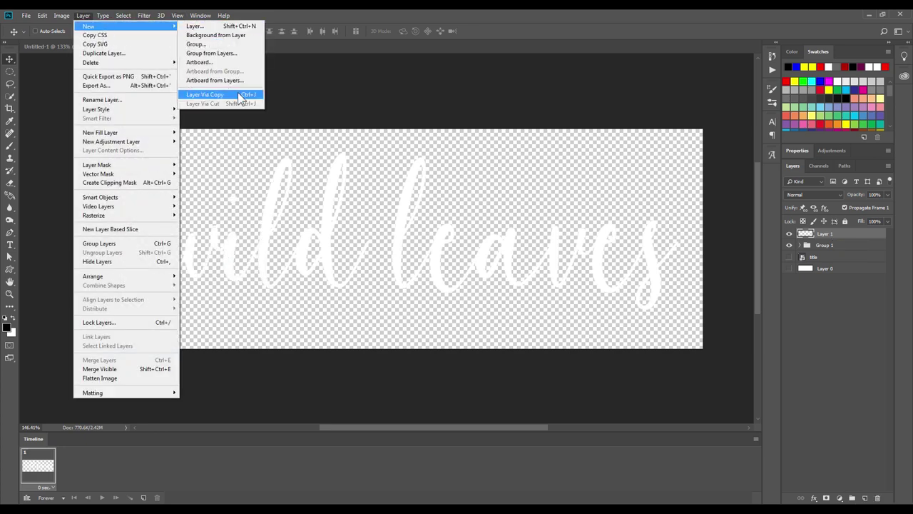
pyautogui.click(240, 98)
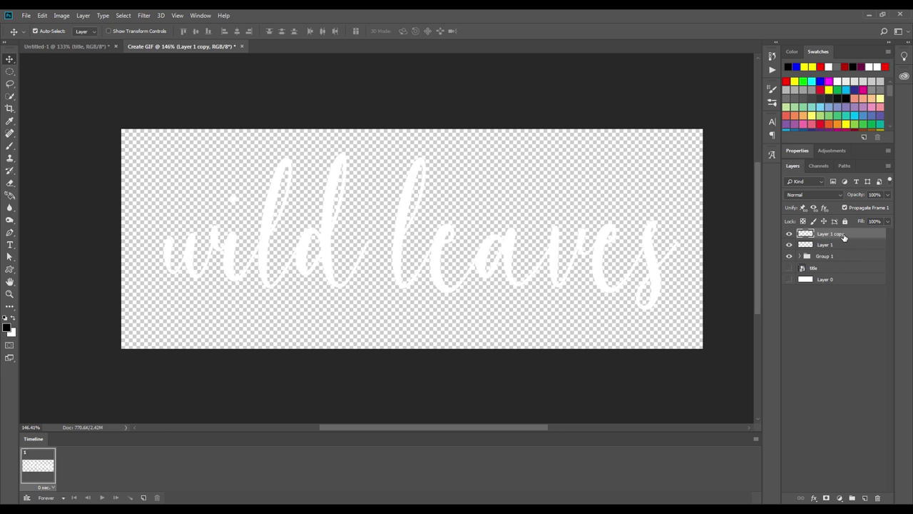
pyautogui.hotkey('ctrl', 'j')
pyautogui.hotkey('ctrl', 'j')
pyautogui.hotkey('ctrl', 'j')
pyautogui.hotkey('ctrl', 'j')
pyautogui.hotkey('ctrl', 'j')
pyautogui.hotkey('ctrl', 'j')
pyautogui.hotkey('ctrl', 'j')
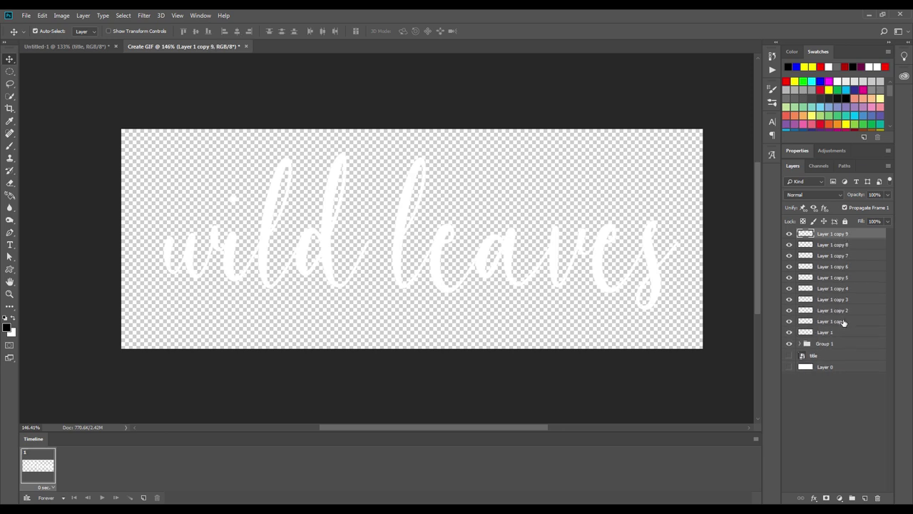
pyautogui.click(829, 333)
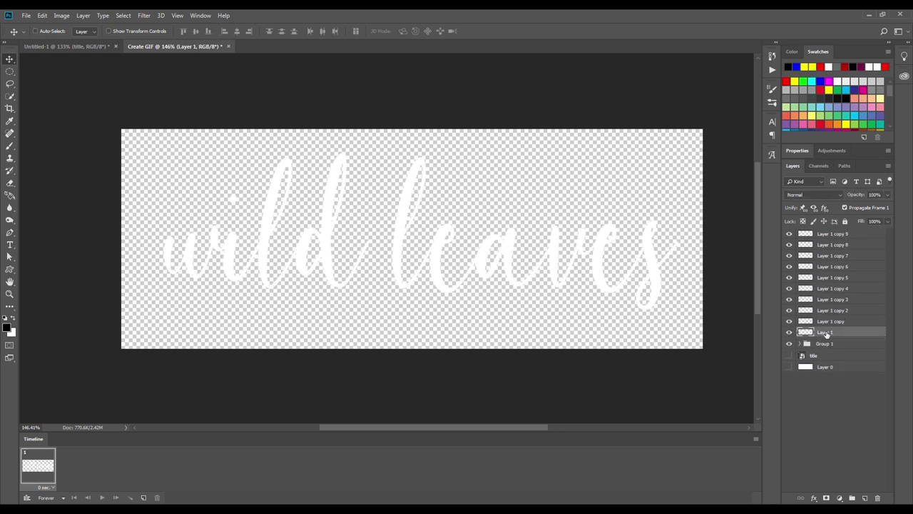
pyautogui.click(10, 72)
pyautogui.moveTo(156, 194); pyautogui.dragTo(186, 232)
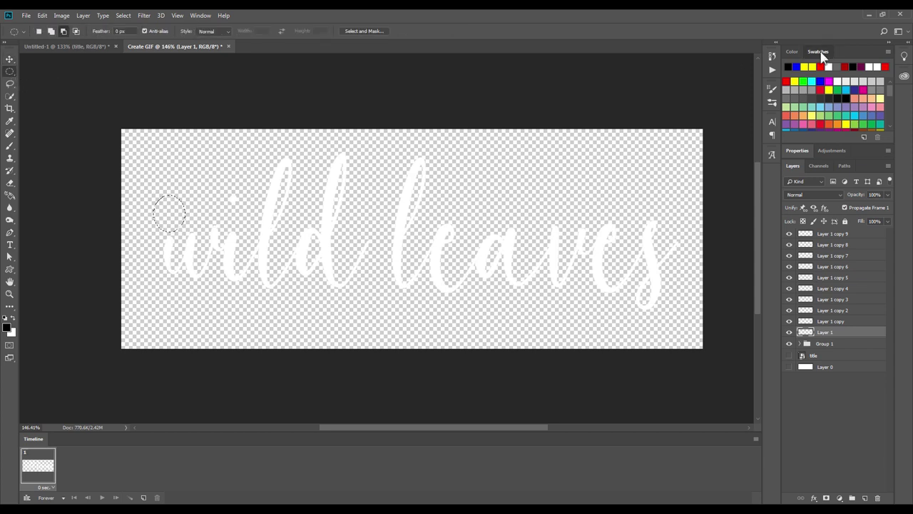
# Step: Choose red from the Swatches and fill the first oval selection with it
pyautogui.click(200, 15)
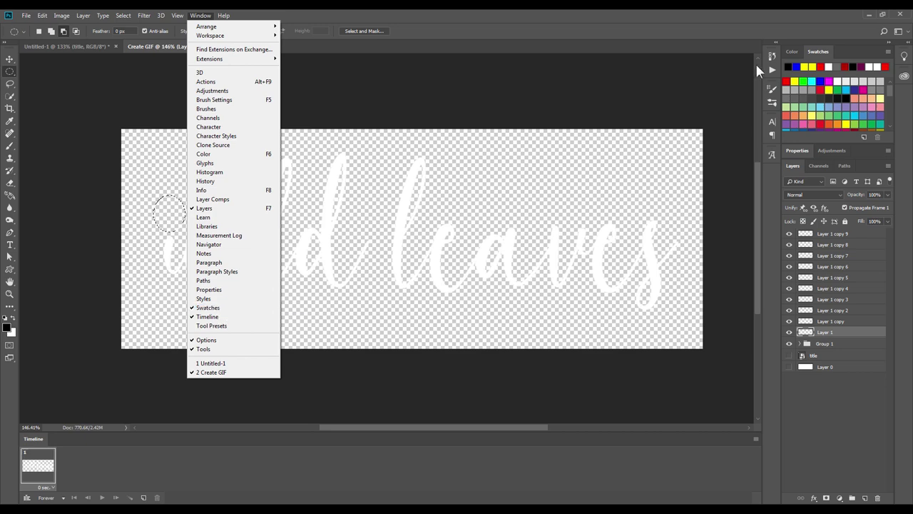
pyautogui.click(794, 81)
pyautogui.click(820, 89)
pyautogui.click(795, 66)
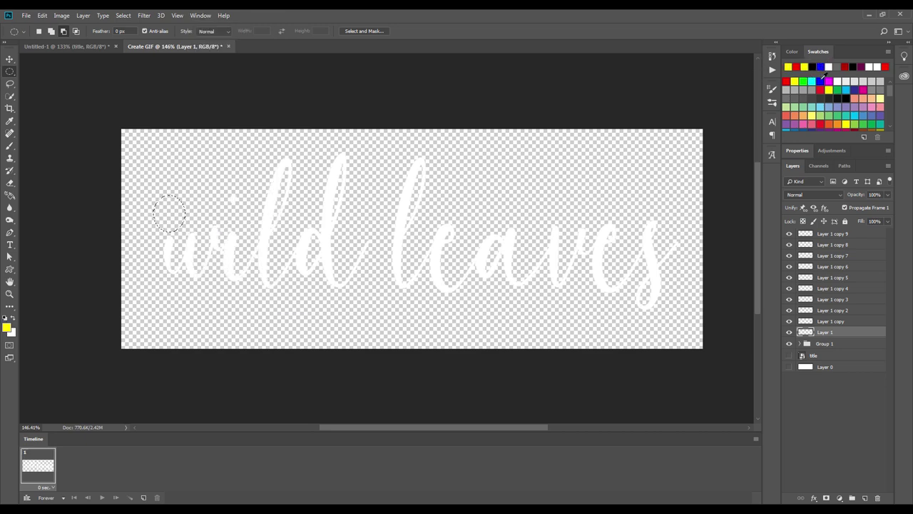
pyautogui.click(821, 80)
pyautogui.hotkey('alt', 'BackSpace')
# Step: On Layer 1 copy, fill a yellow oval beside the red circle
pyautogui.click(837, 326)
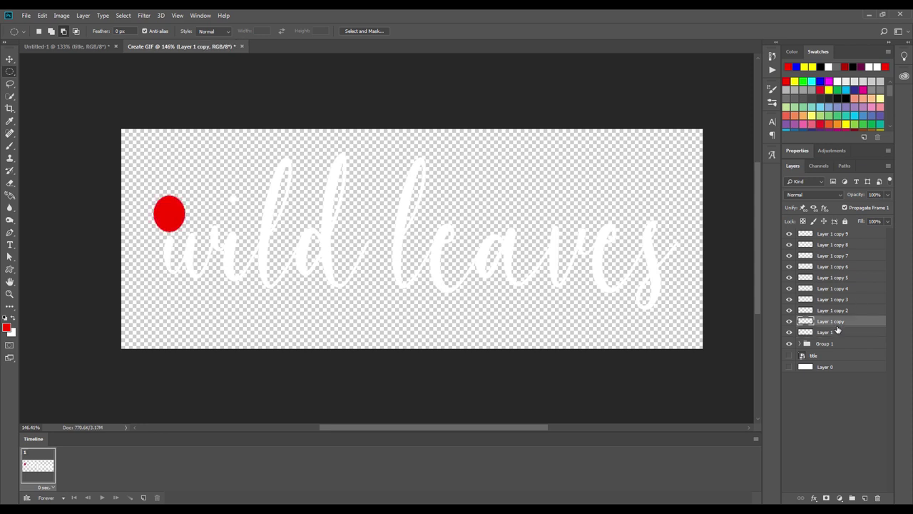
pyautogui.scroll(5, 216, 230)
pyautogui.moveTo(217, 193); pyautogui.dragTo(178, 261)
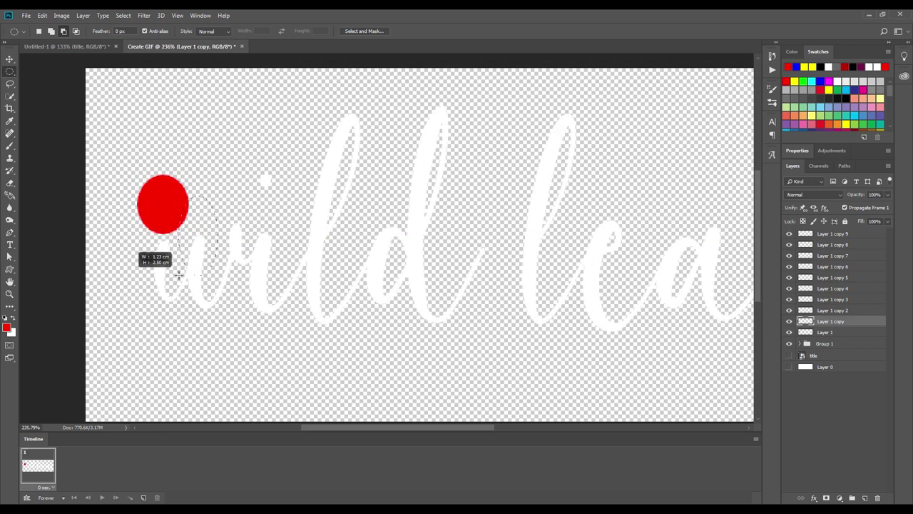
pyautogui.click(803, 67)
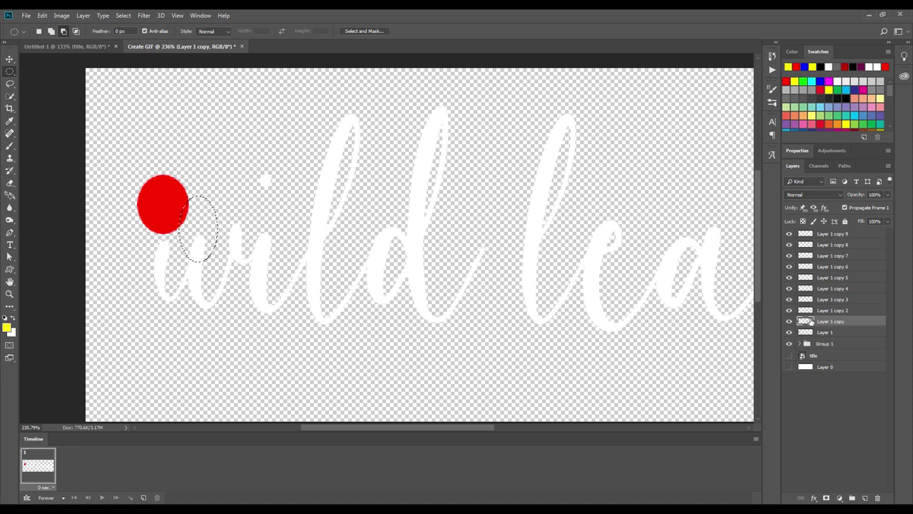
pyautogui.hotkey('alt', 'BackSpace')
pyautogui.hotkey('ctrl', 'd')
# Step: On Layer 1 copy 2, fill a light green oval around the dot of the i
pyautogui.click(842, 313)
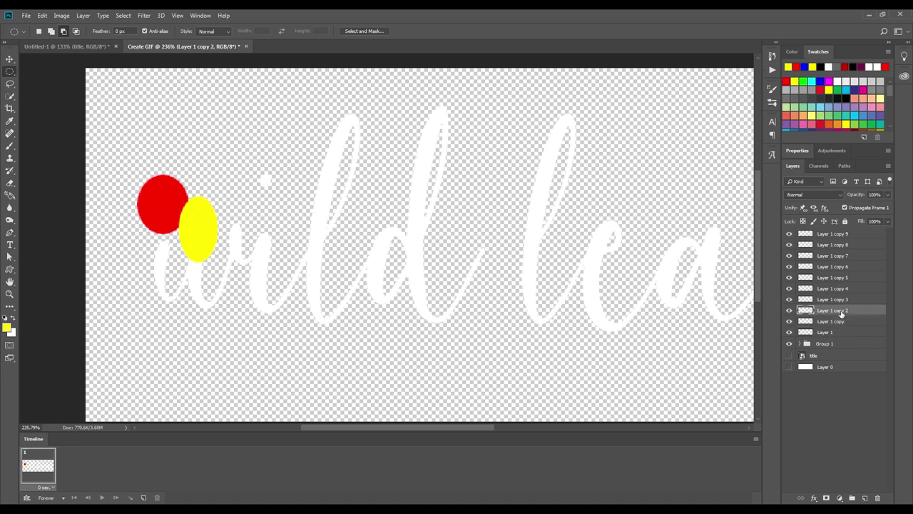
pyautogui.moveTo(254, 165); pyautogui.dragTo(282, 203)
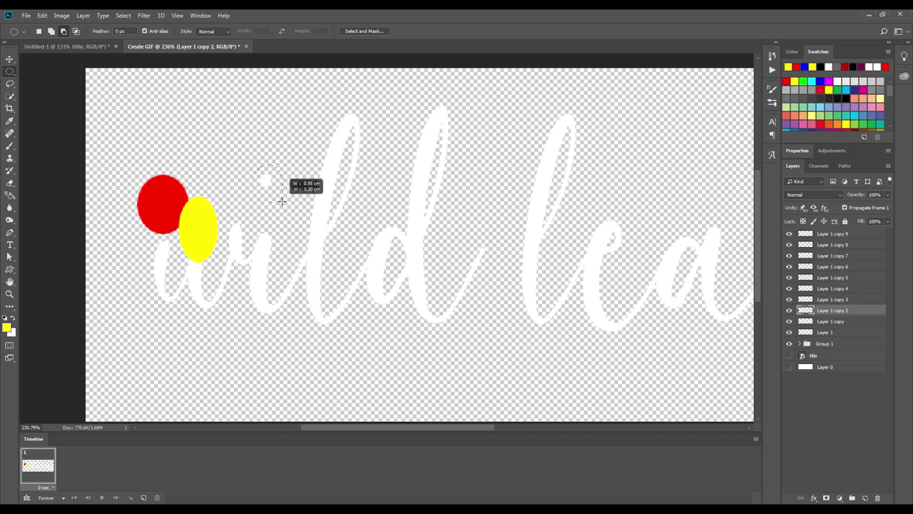
pyautogui.click(822, 108)
pyautogui.hotkey('alt', 'BackSpace')
pyautogui.hotkey('ctrl', 'd')
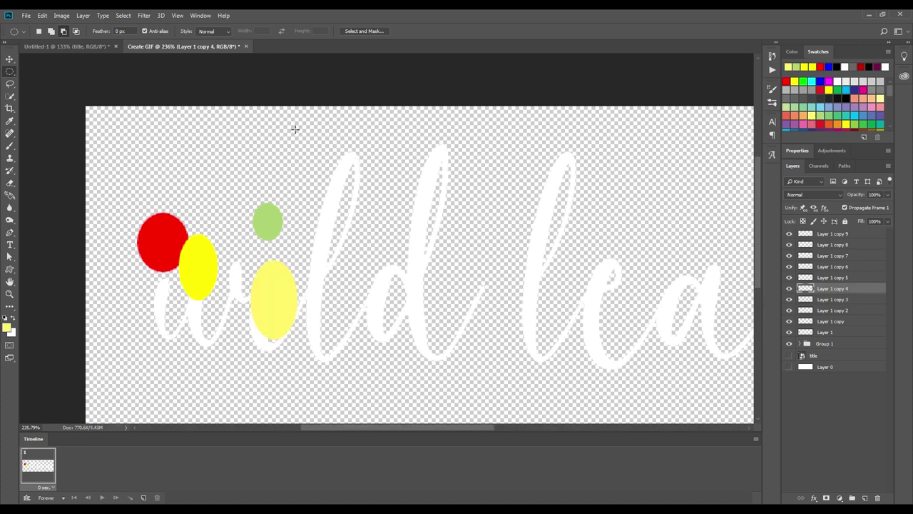
# Step: Fill cyan, magenta and orange ovals over the l, the d, and the l of leaves
pyautogui.moveTo(294, 129); pyautogui.dragTo(382, 237)
pyautogui.hotkey('alt', 'BackSpace')
pyautogui.moveTo(405, 135); pyautogui.dragTo(504, 248)
pyautogui.hotkey('alt', 'BackSpace')
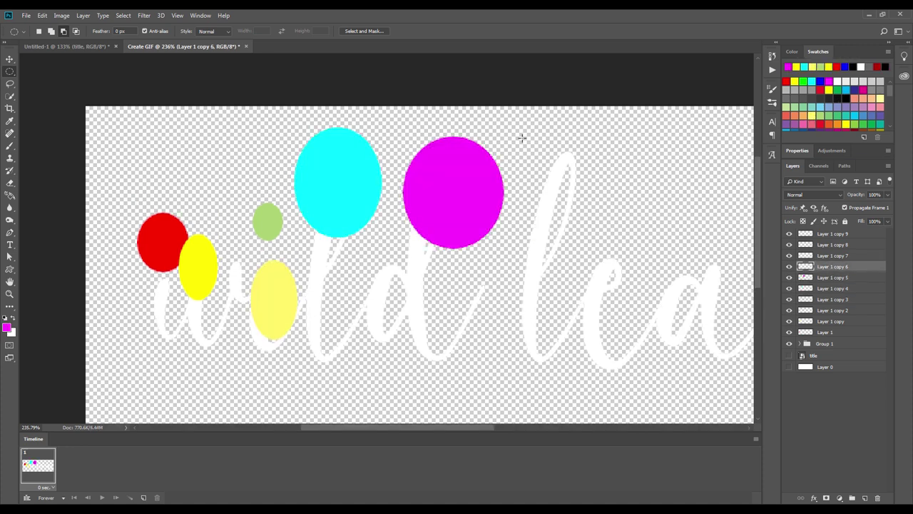
pyautogui.moveTo(526, 129); pyautogui.dragTo(621, 251)
pyautogui.hotkey('alt', 'BackSpace')
# Step: On the next copy layers, fill a blue lower oval and a pale yellow oval
pyautogui.click(788, 257)
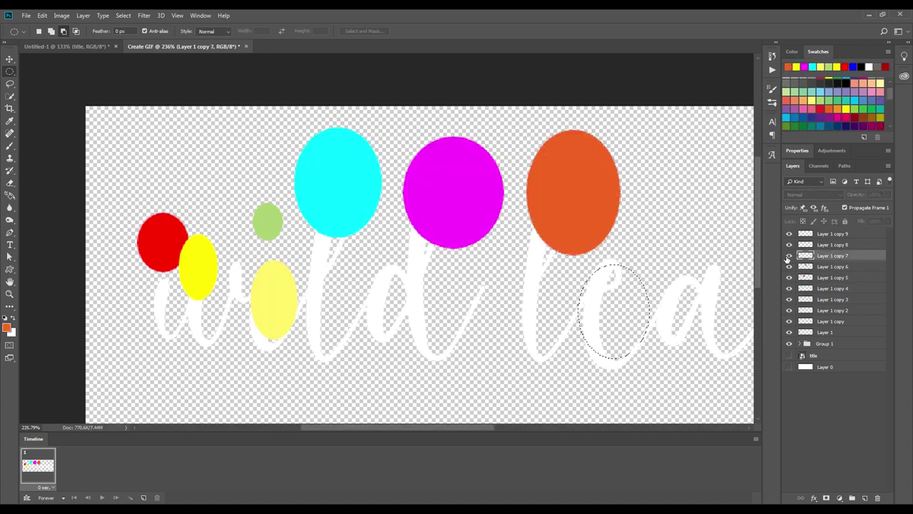
pyautogui.hotkey('alt', 'BackSpace')
pyautogui.hscroll(5, 385, 264)
pyautogui.click(827, 244)
pyautogui.moveTo(358, 234); pyautogui.dragTo(441, 316)
pyautogui.click(787, 66)
pyautogui.hotkey('alt', 'BackSpace')
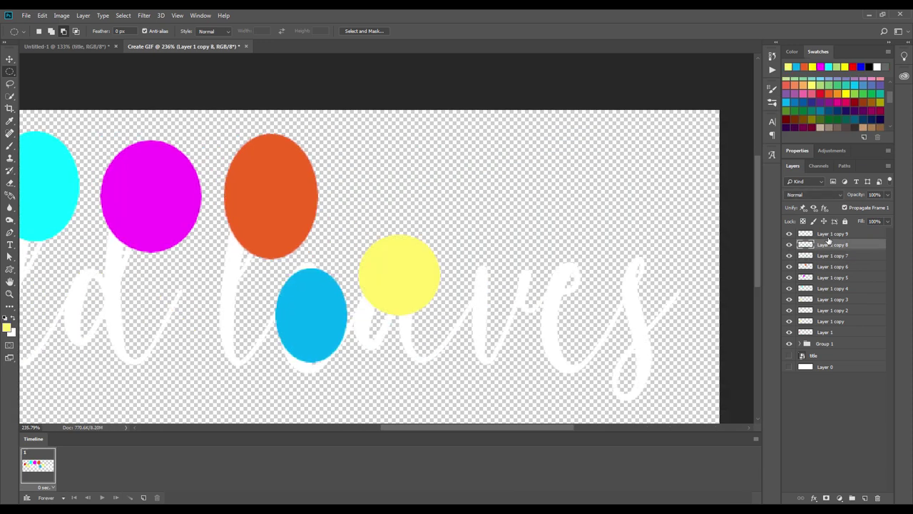
pyautogui.click(827, 234)
# Step: Fill a red oval over the v and a yellow oval over the e of leaves
pyautogui.moveTo(464, 229); pyautogui.dragTo(558, 335)
pyautogui.click(853, 66)
pyautogui.hotkey('alt', 'BackSpace')
pyautogui.click(864, 497)
pyautogui.moveTo(539, 209); pyautogui.dragTo(619, 311)
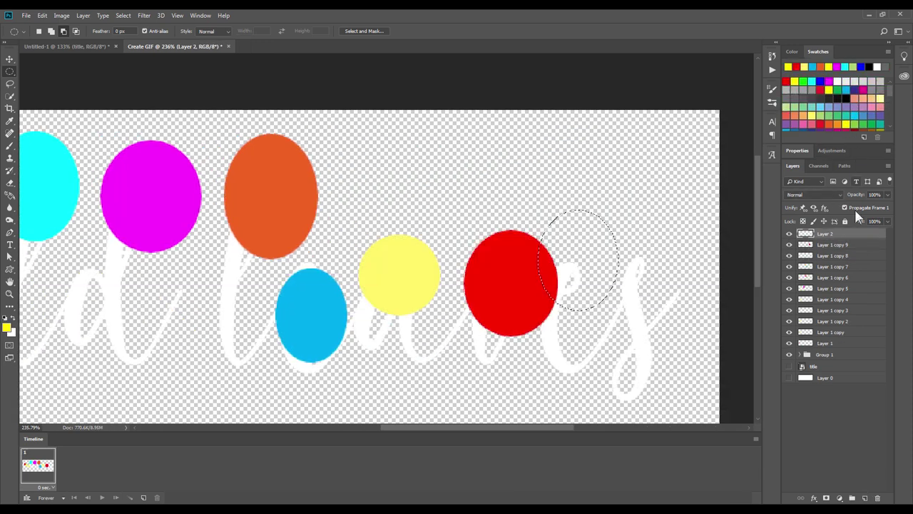
pyautogui.hotkey('alt', 'BackSpace')
pyautogui.click(864, 497)
# Step: Fill a magenta oval over the final s, fit the banner on screen, and select the mask in Group 1
pyautogui.click(862, 89)
pyautogui.moveTo(628, 214); pyautogui.dragTo(717, 324)
pyautogui.hotkey('alt', 'BackSpace')
pyautogui.hotkey('ctrl', '0')
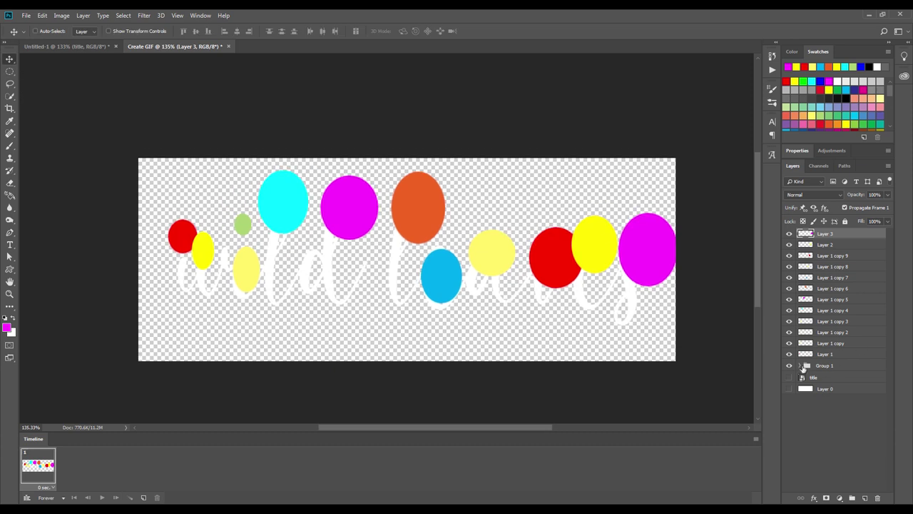
pyautogui.click(802, 366)
pyautogui.click(848, 376)
# Step: Duplicate the mask layer as 'brush' and apply a grey overlay to its lettering
pyautogui.hotkey('ctrl', 'j')
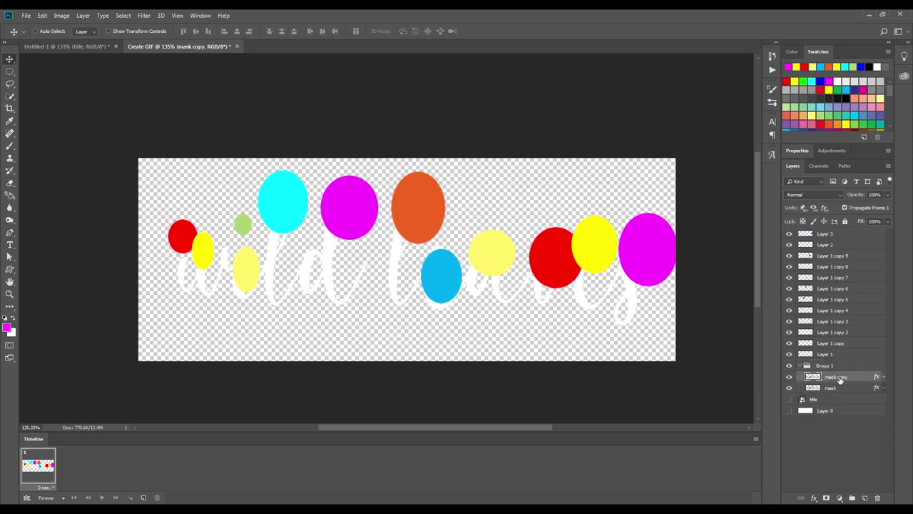
pyautogui.doubleClick(838, 376)
pyautogui.write('h')
pyautogui.press('Return')
pyautogui.doubleClick(855, 378)
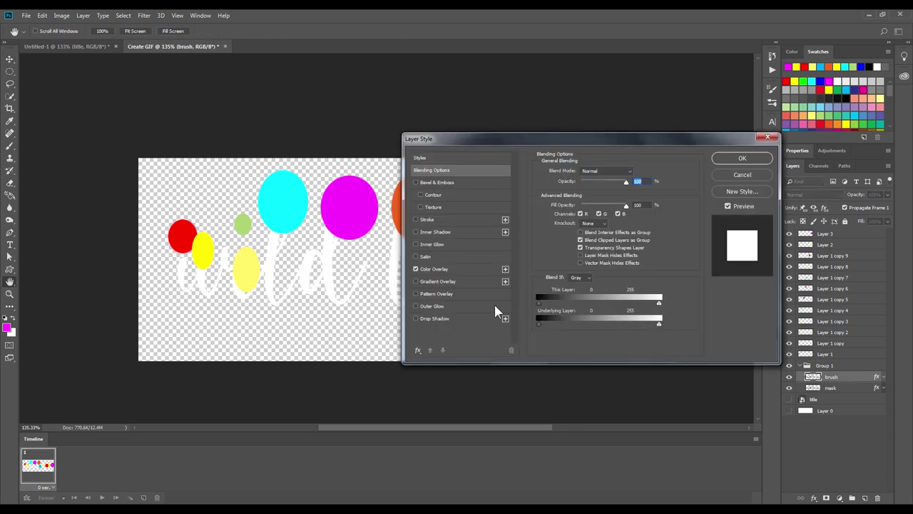
pyautogui.click(742, 175)
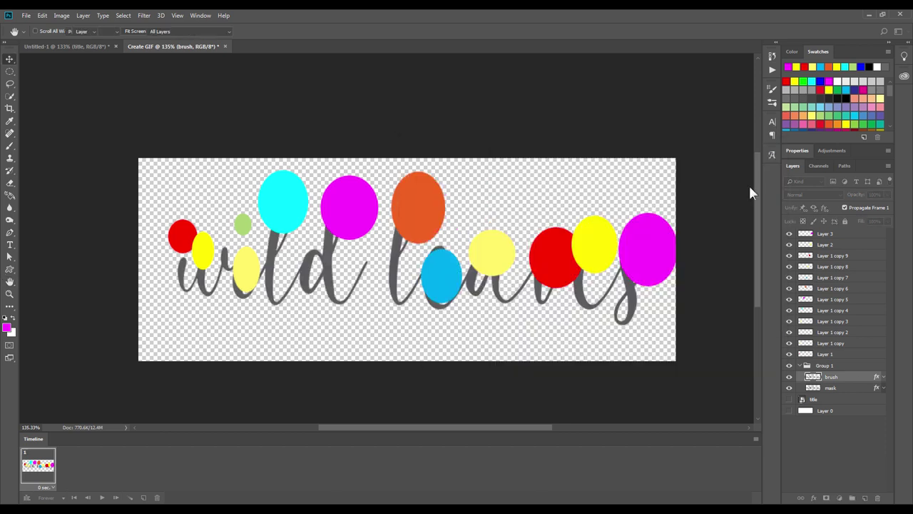
# Step: Clear the brush layer's style and move it out of Group 1 to the top of the stack
pyautogui.rightClick(858, 381)
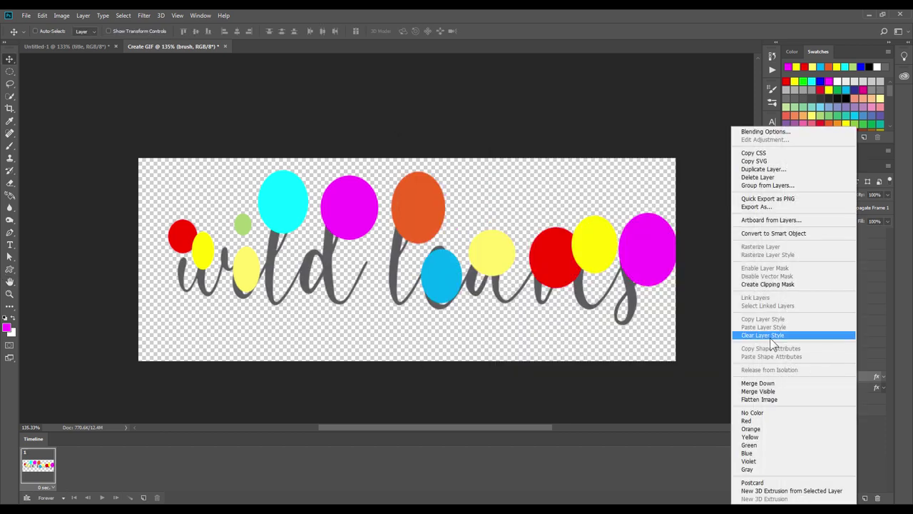
pyautogui.click(770, 337)
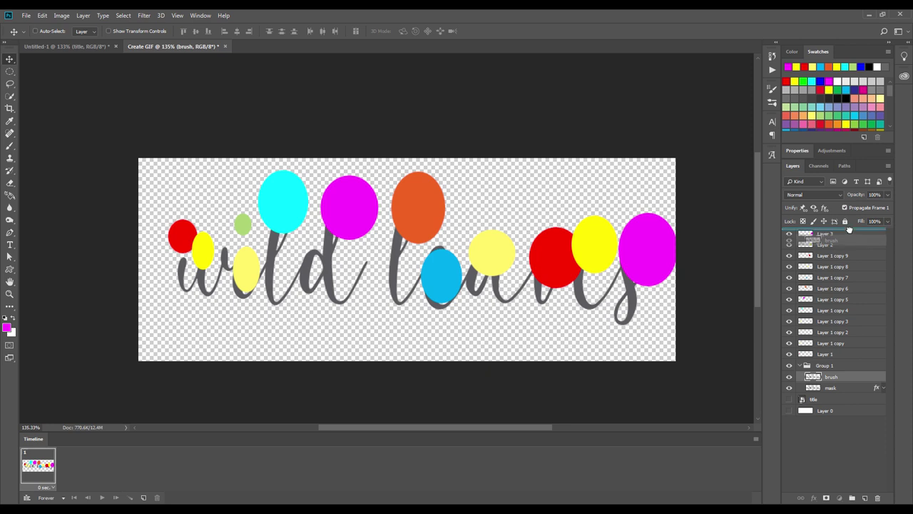
pyautogui.moveTo(838, 378); pyautogui.dragTo(820, 237)
pyautogui.click(800, 376)
pyautogui.click(835, 376)
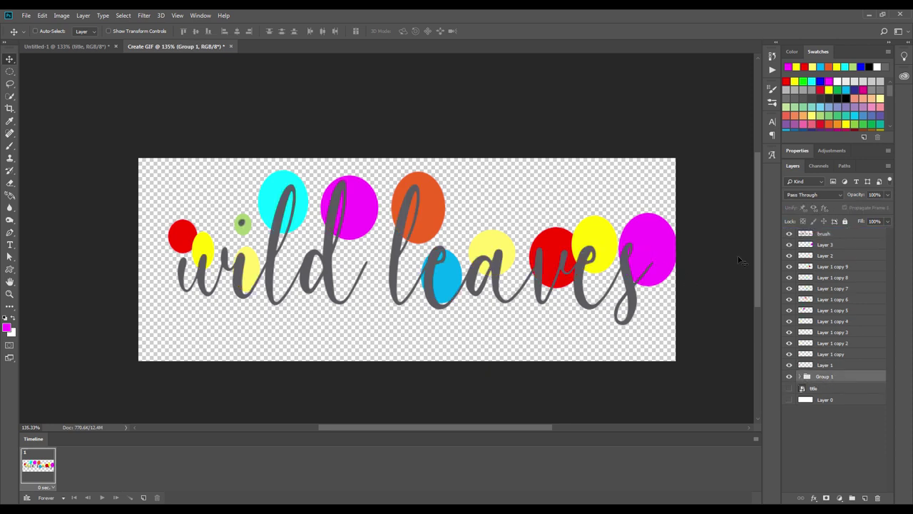
# Step: Set the brush layer's opacity to 20% and show the white Layer 0 background
pyautogui.click(826, 236)
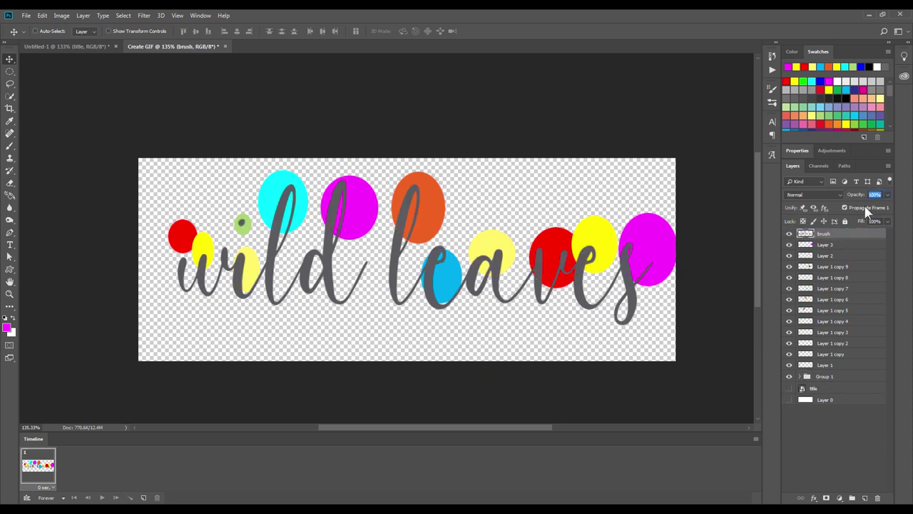
pyautogui.write('20')
pyautogui.press('Return')
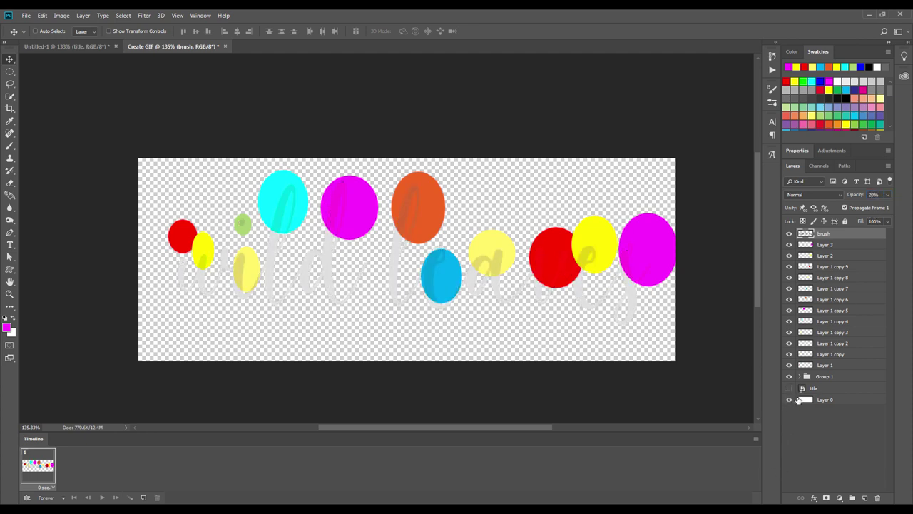
pyautogui.click(826, 378)
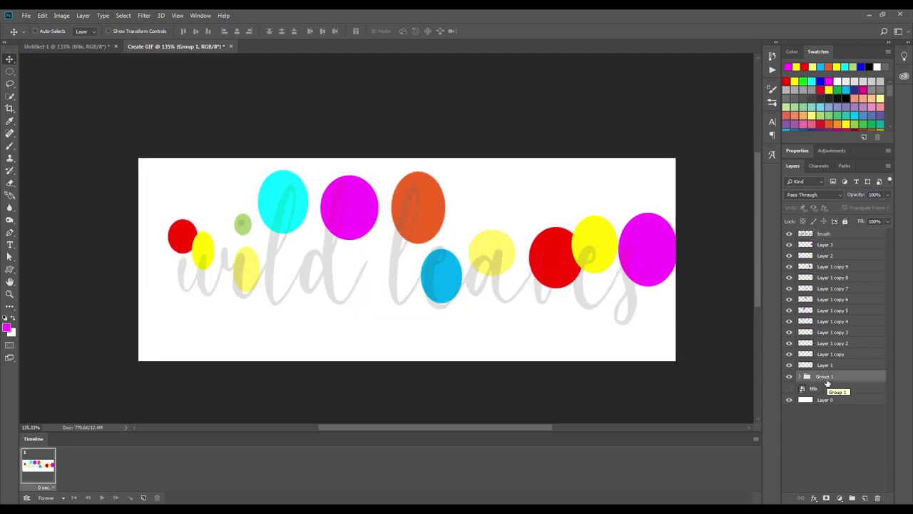
# Step: Clip Layer 1 through Layer 3 into the lettering group, then hide the brush layer
pyautogui.click(828, 364)
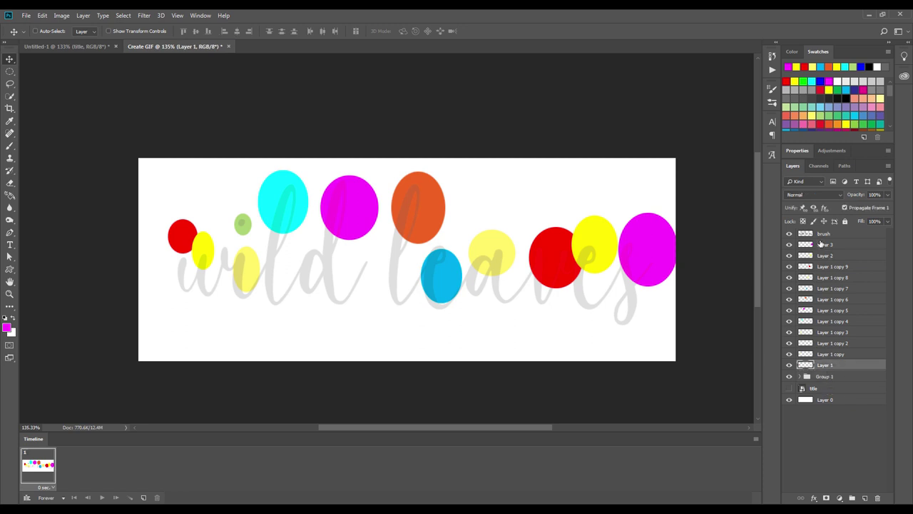
pyautogui.keyDown('shift'); pyautogui.click(820, 244); pyautogui.keyUp('shift')
pyautogui.rightClick(823, 245)
pyautogui.click(785, 286)
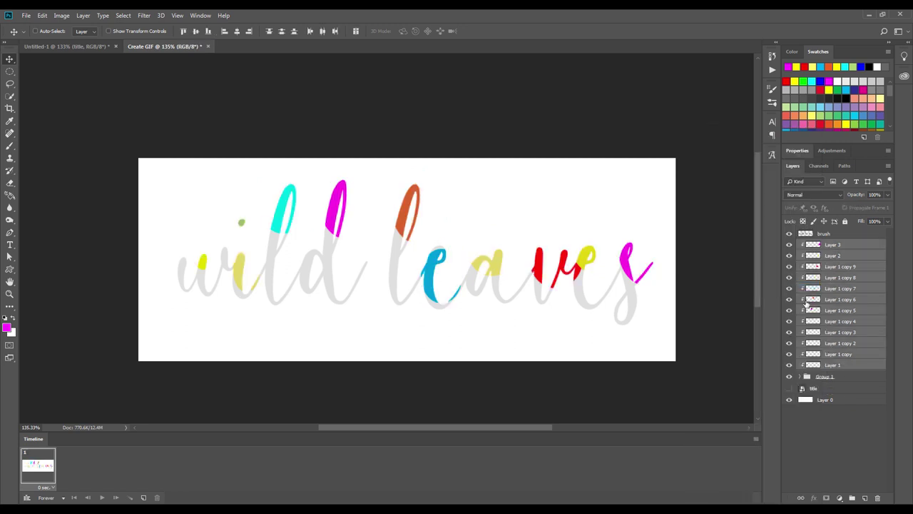
pyautogui.hotkey('ctrl', 'alt', 'g')
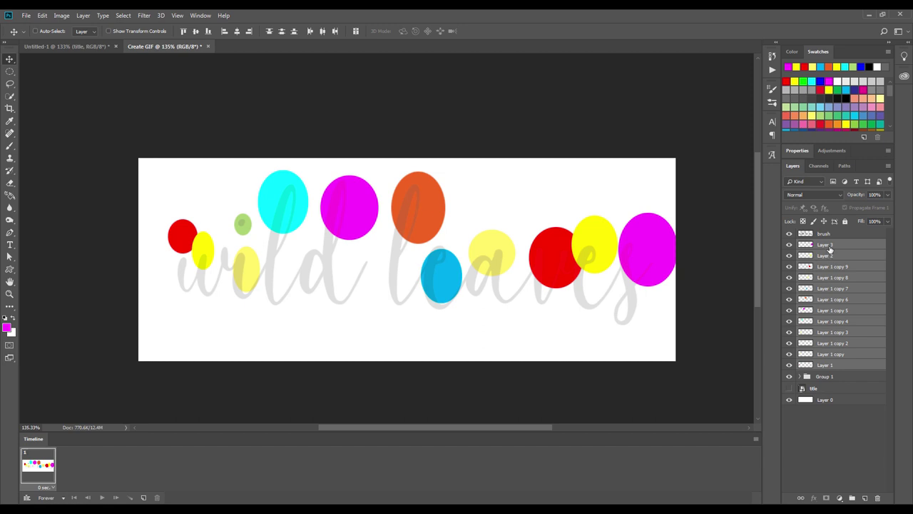
pyautogui.rightClick(830, 248)
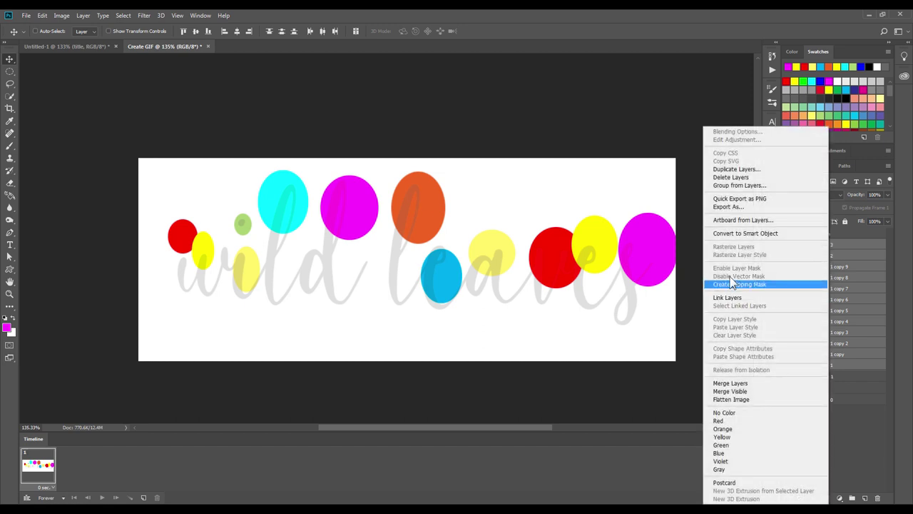
pyautogui.click(769, 284)
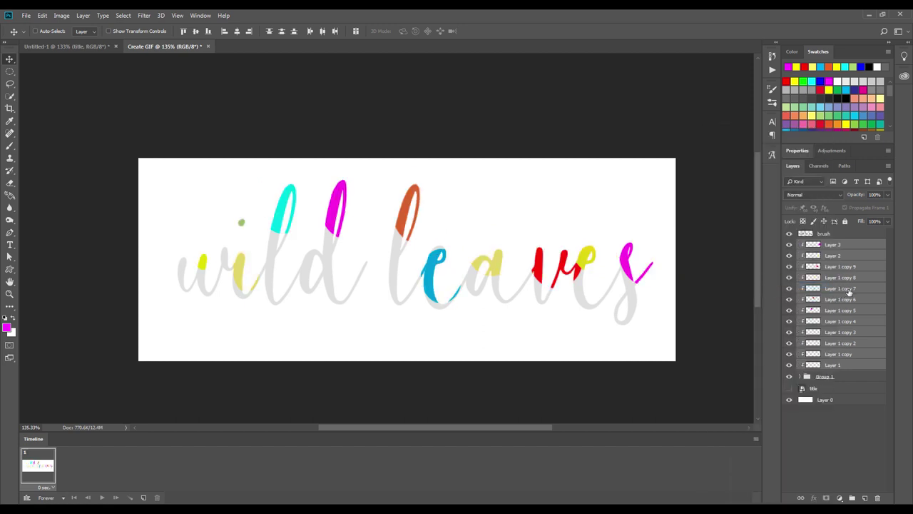
pyautogui.click(789, 233)
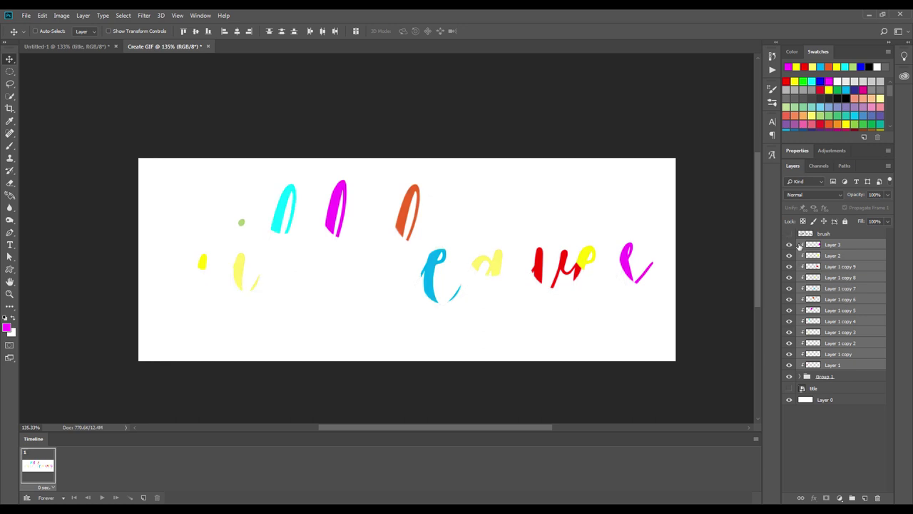
# Step: Show layer bounding boxes and reposition Layer 1's red stroke near the i
pyautogui.click(846, 246)
pyautogui.click(834, 366)
pyautogui.moveTo(199, 269); pyautogui.dragTo(321, 285)
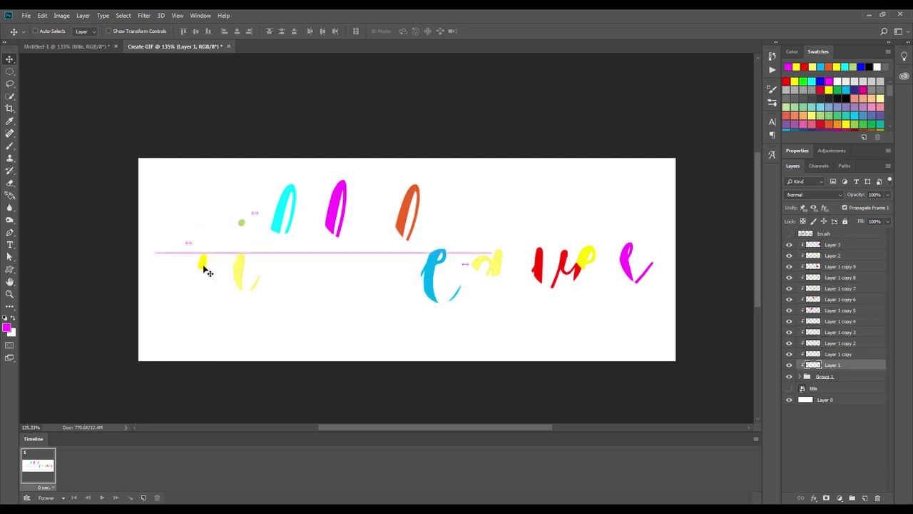
pyautogui.click(108, 31)
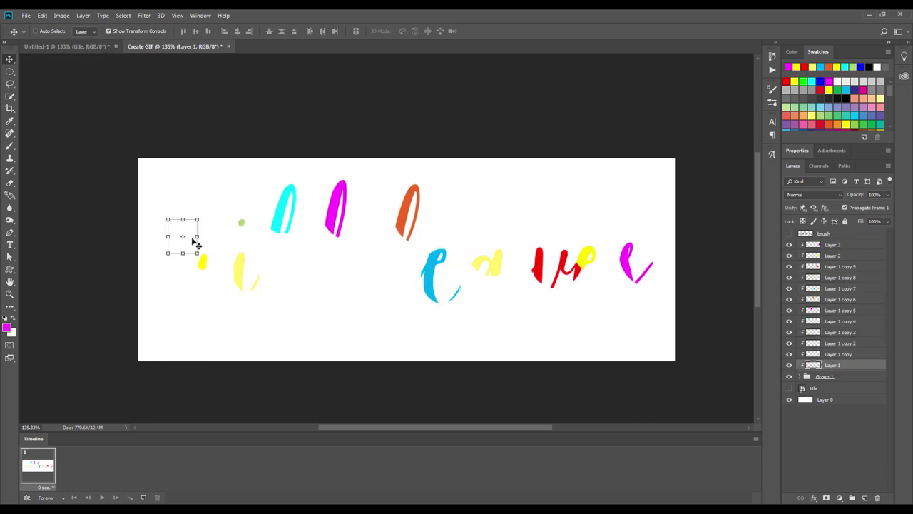
pyautogui.moveTo(203, 253); pyautogui.dragTo(203, 290)
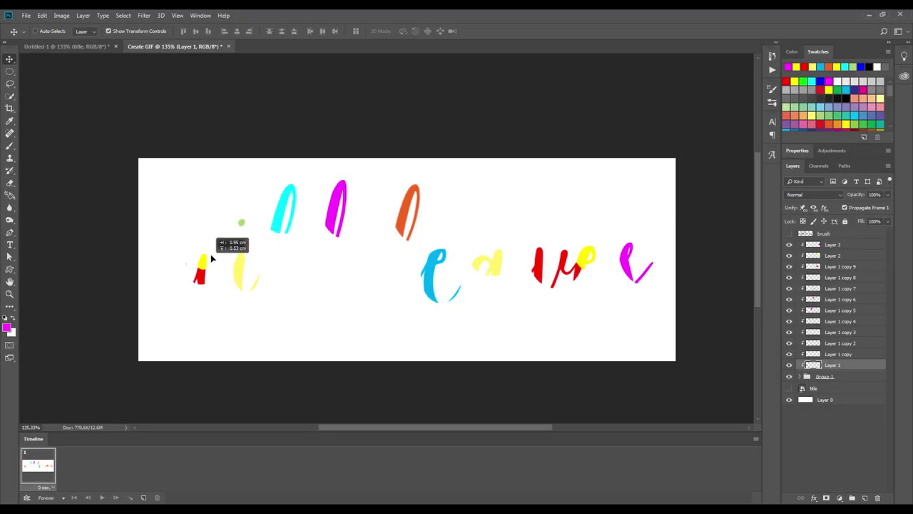
pyautogui.moveTo(212, 259); pyautogui.dragTo(192, 230)
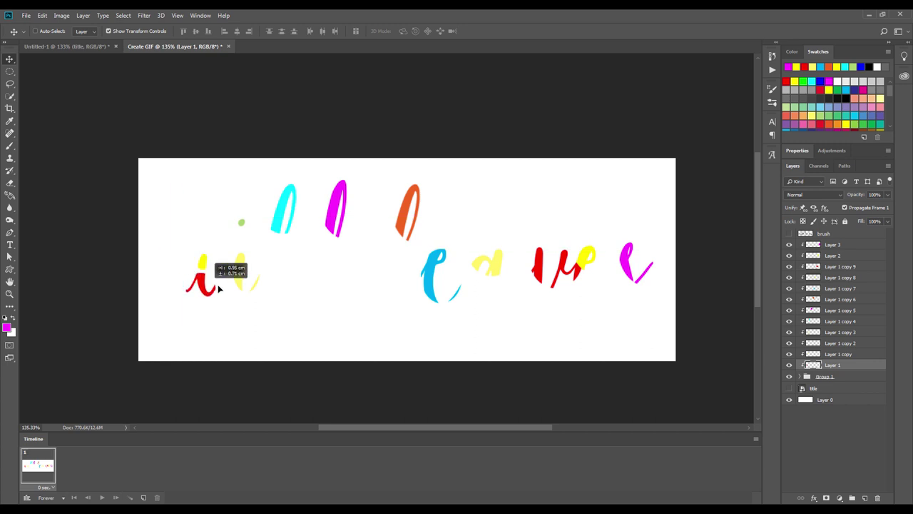
pyautogui.moveTo(192, 230)
pyautogui.mouseDown()
pyautogui.moveTo(204, 262)
pyautogui.moveTo(182, 263)
pyautogui.mouseUp()
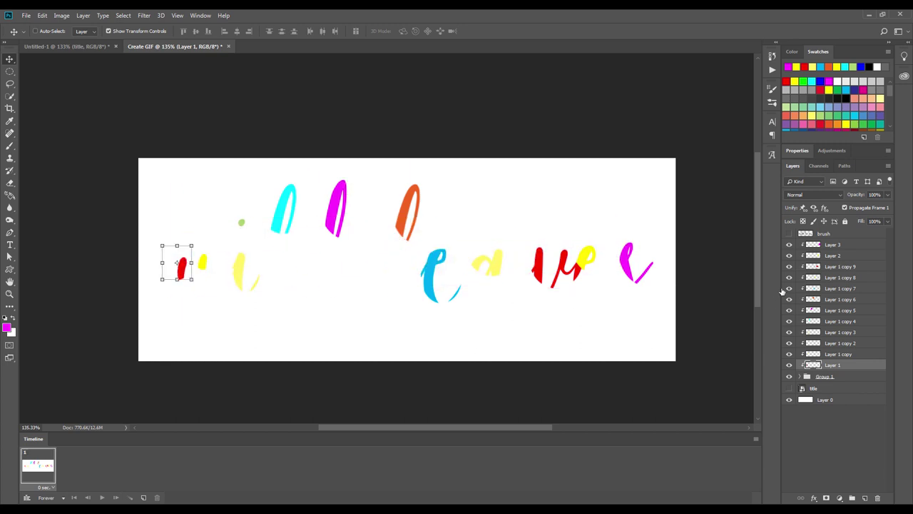
# Step: Set the stroke layers Layer 1 through Layer 3 to 80% opacity
pyautogui.keyDown('shift'); pyautogui.click(845, 246); pyautogui.keyUp('shift')
pyautogui.click(887, 195)
pyautogui.moveTo(889, 206); pyautogui.dragTo(874, 208)
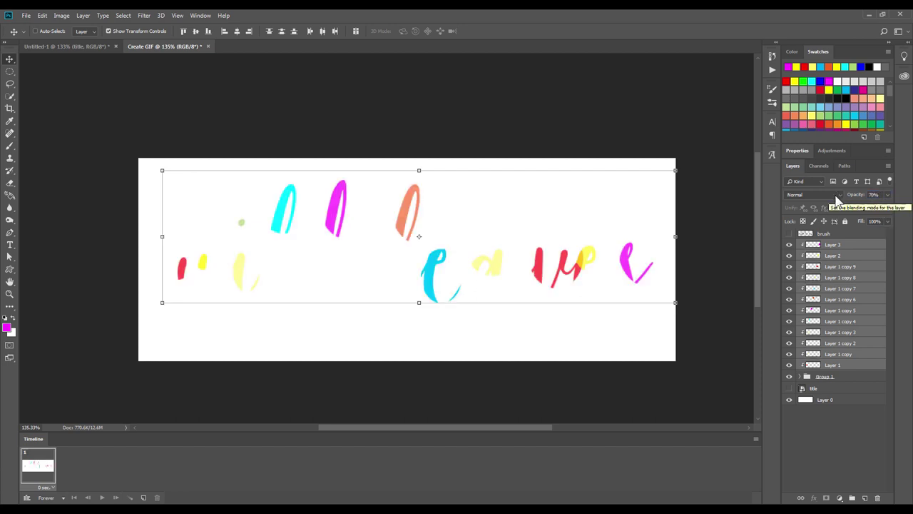
pyautogui.click(853, 354)
pyautogui.click(841, 364)
pyautogui.moveTo(182, 265)
pyautogui.mouseDown()
pyautogui.moveTo(318, 206)
pyautogui.moveTo(414, 226)
pyautogui.mouseUp()
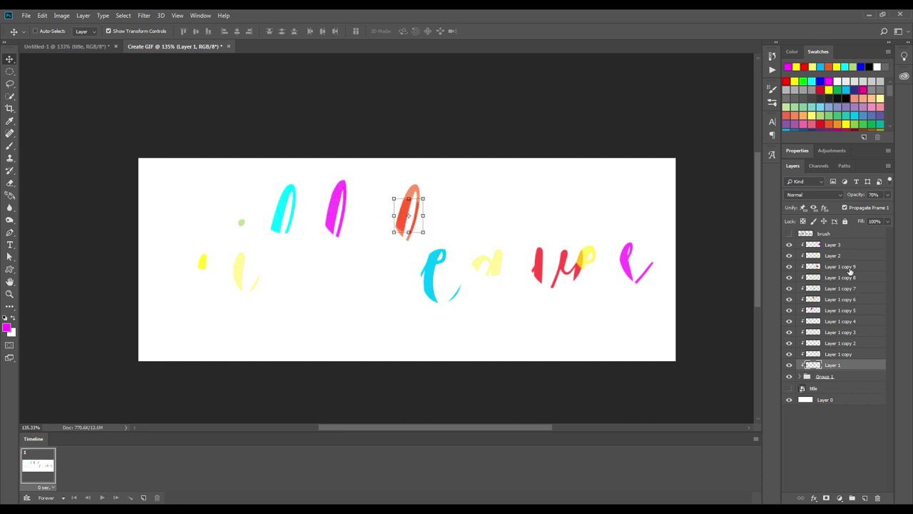
pyautogui.keyDown('shift'); pyautogui.click(847, 246); pyautogui.keyUp('shift')
pyautogui.write('80')
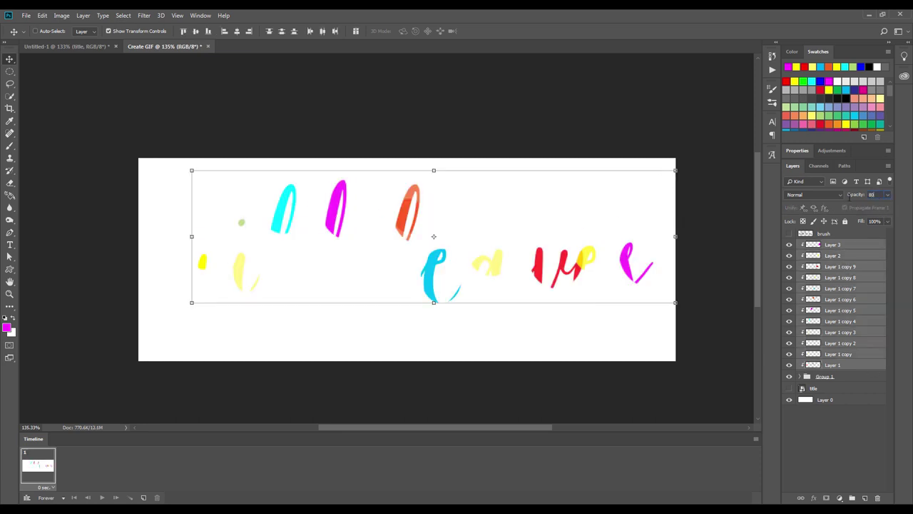
# Step: Move the red stroke to the word's start and hide every layer except Layer 0
pyautogui.click(832, 366)
pyautogui.moveTo(408, 230); pyautogui.dragTo(405, 227)
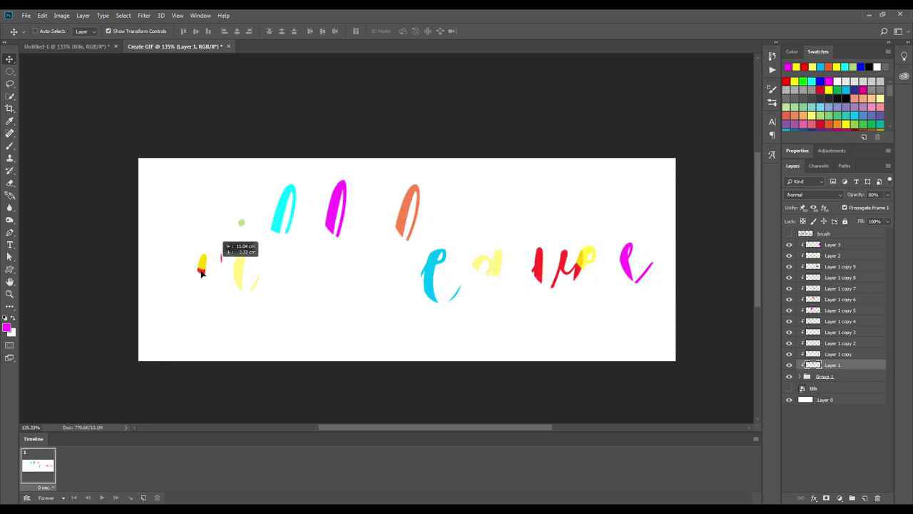
pyautogui.moveTo(405, 227); pyautogui.dragTo(186, 266)
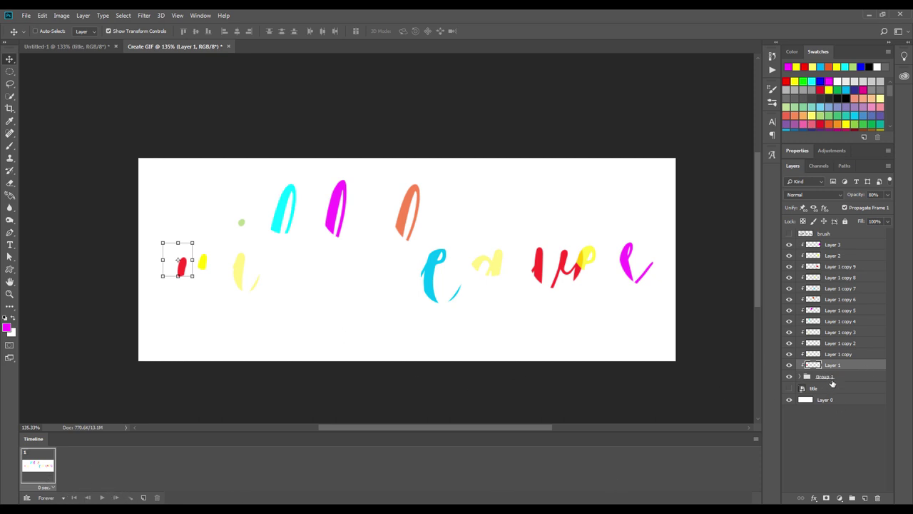
pyautogui.moveTo(789, 244); pyautogui.dragTo(788, 376)
# Step: Duplicate the blank white frame into Frame 2, undoing a trial 5-frame tween
pyautogui.click(823, 399)
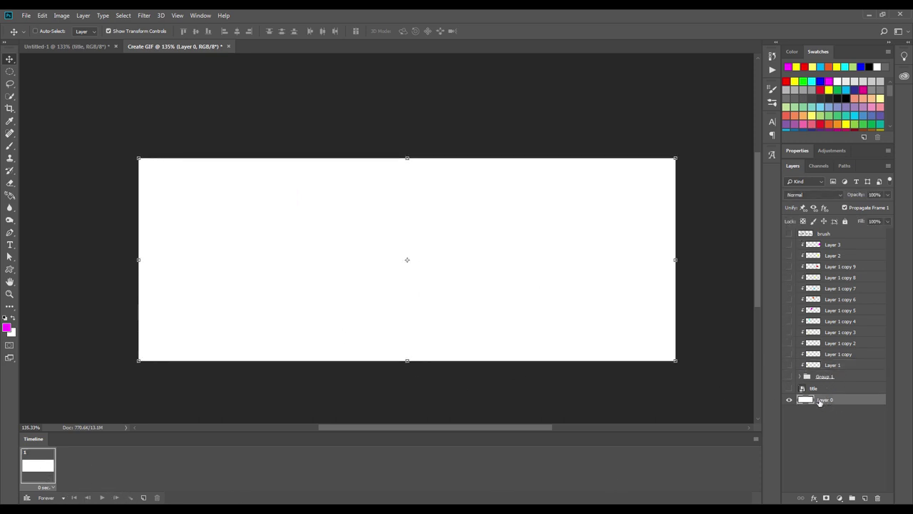
pyautogui.click(143, 497)
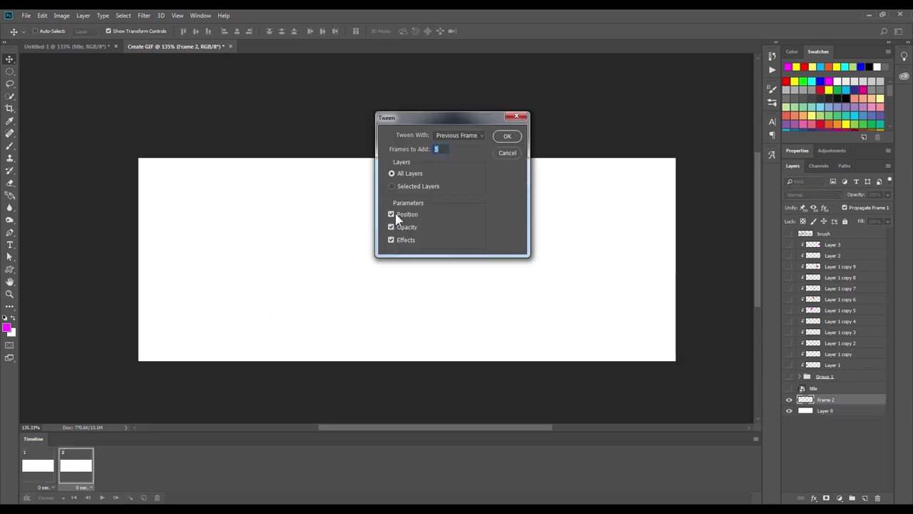
pyautogui.click(507, 136)
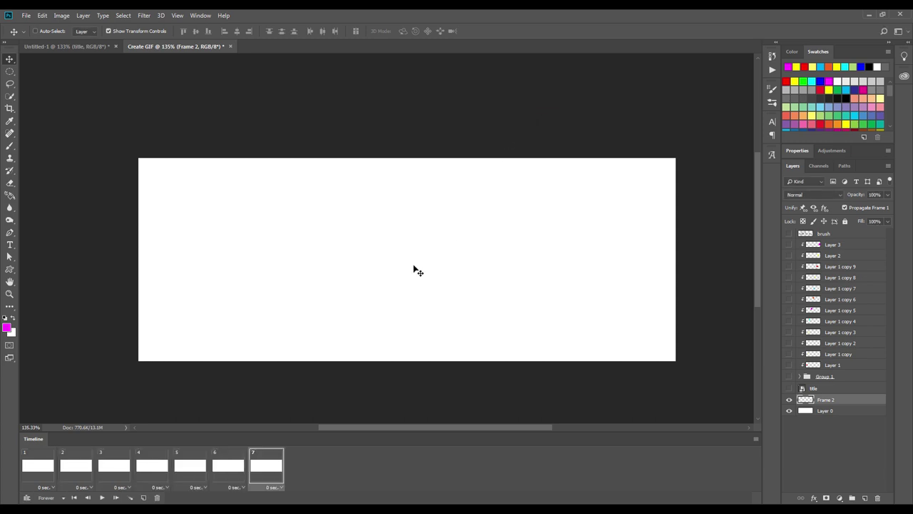
pyautogui.hotkey('ctrl', 'z')
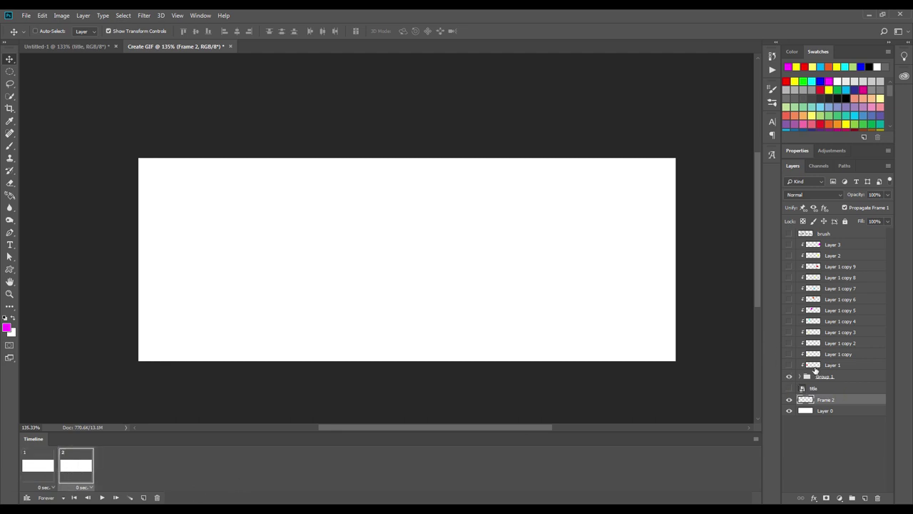
# Step: Show the red stroke layer in frame 2 and move it higher
pyautogui.click(789, 364)
pyautogui.click(841, 365)
pyautogui.moveTo(183, 266); pyautogui.dragTo(181, 232)
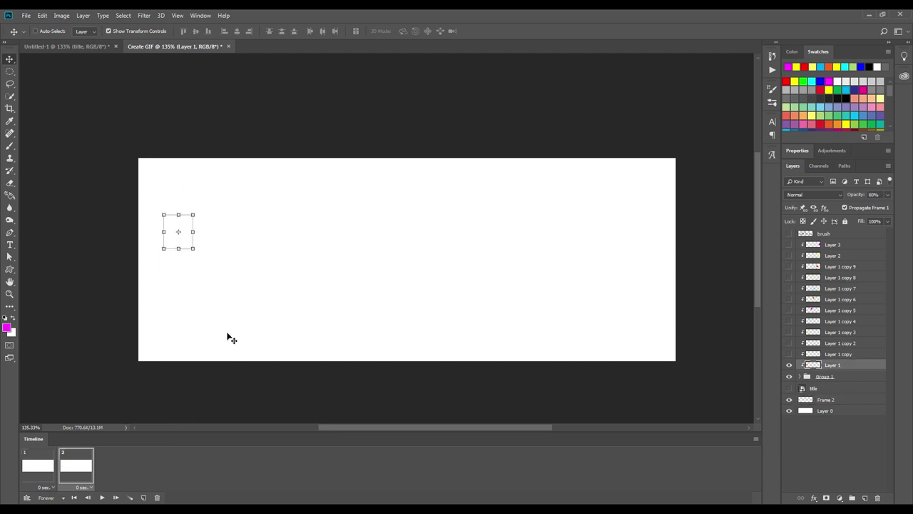
pyautogui.click(143, 497)
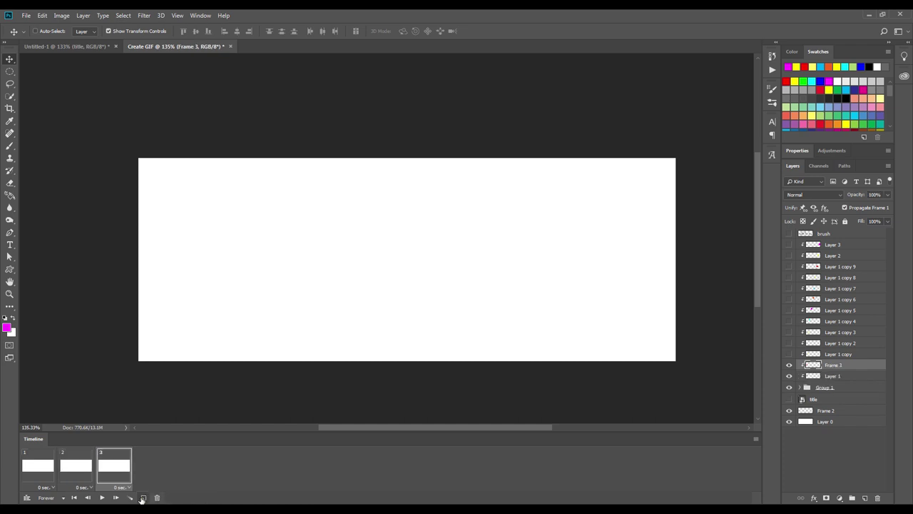
pyautogui.hotkey('ctrl', 'z')
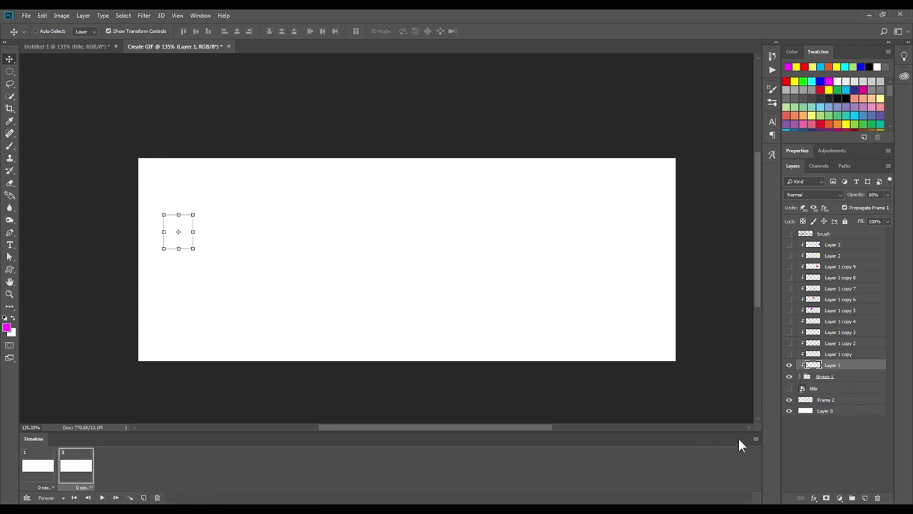
# Step: Turn off Create New Layer for Each New Frame in the Timeline settings
pyautogui.click(755, 439)
pyautogui.click(768, 369)
pyautogui.click(756, 439)
pyautogui.click(80, 469)
# Step: Add frames 3 through 8, lowering the red stroke in frames 3 and 4
pyautogui.click(145, 497)
pyautogui.moveTo(189, 247); pyautogui.dragTo(192, 269)
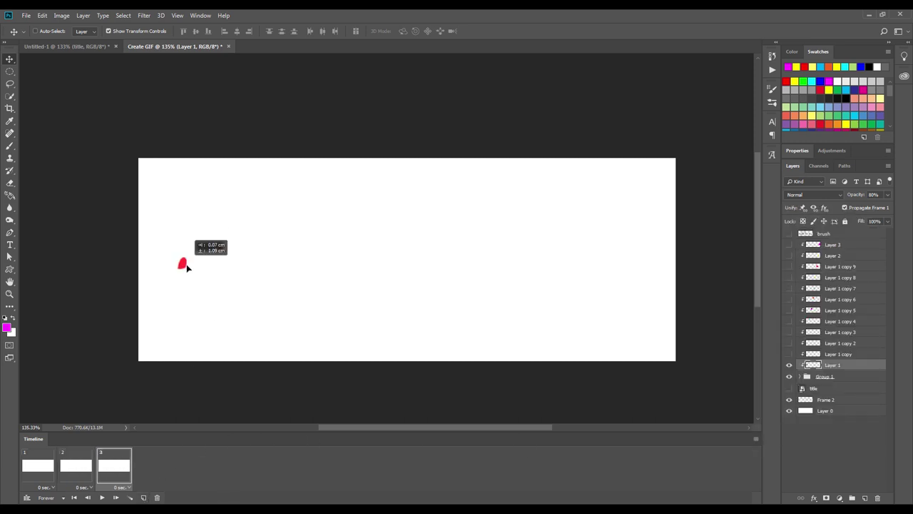
pyautogui.click(145, 497)
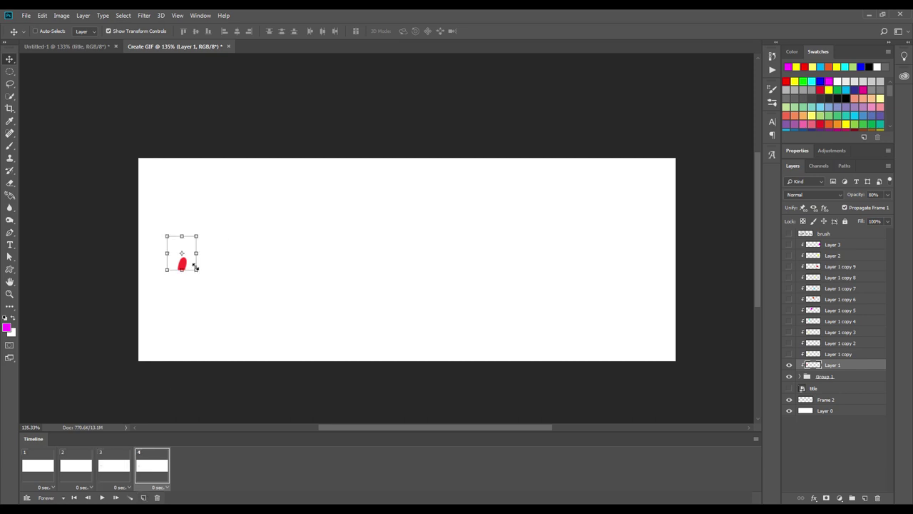
pyautogui.moveTo(187, 247)
pyautogui.mouseDown()
pyautogui.moveTo(179, 287)
pyautogui.moveTo(194, 314)
pyautogui.mouseUp()
pyautogui.click(144, 497)
pyautogui.click(145, 497)
pyautogui.click(144, 497)
pyautogui.click(145, 497)
# Step: Preview the animation from frame 1 and raise the red stroke slightly in frame 4
pyautogui.click(116, 468)
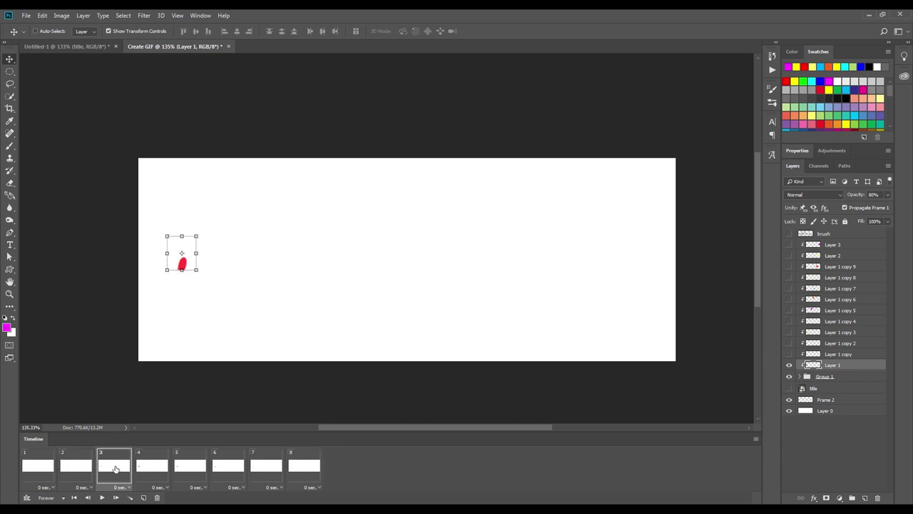
pyautogui.click(49, 466)
pyautogui.click(102, 497)
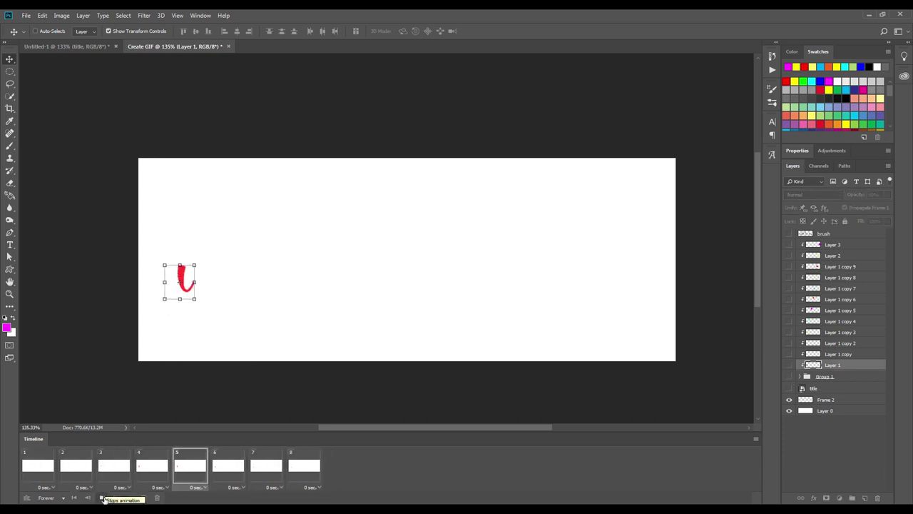
pyautogui.click(102, 497)
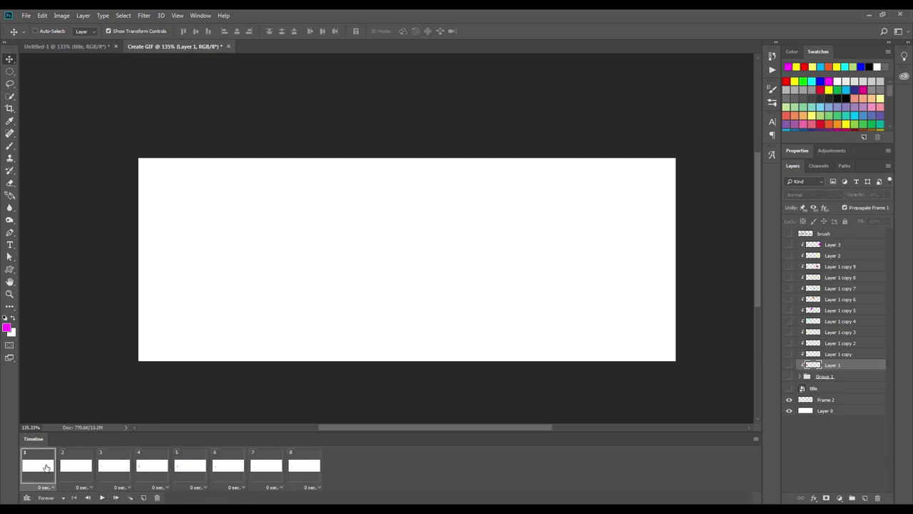
pyautogui.click(115, 469)
pyautogui.click(161, 468)
pyautogui.click(127, 471)
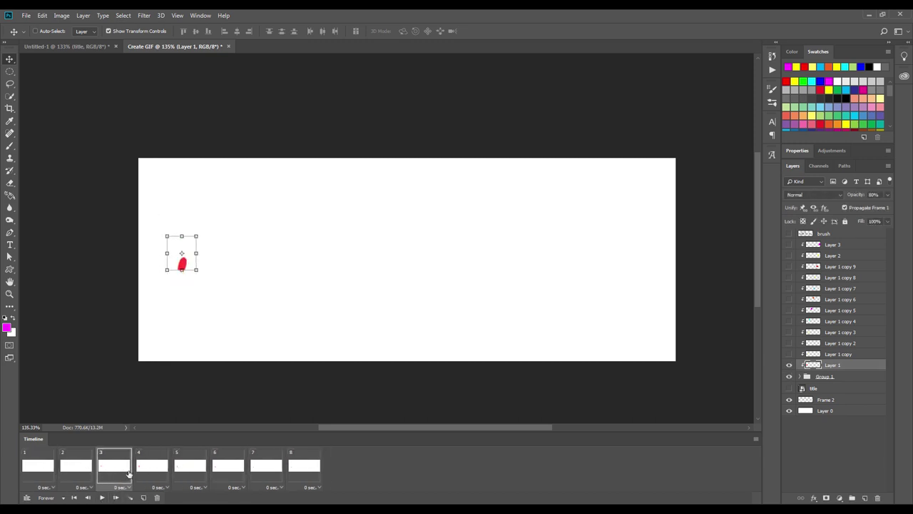
pyautogui.moveTo(190, 284); pyautogui.dragTo(190, 276)
# Step: Review frames 3 through 8, then return to frame 2
pyautogui.click(120, 463)
pyautogui.click(150, 467)
pyautogui.click(187, 466)
pyautogui.click(228, 468)
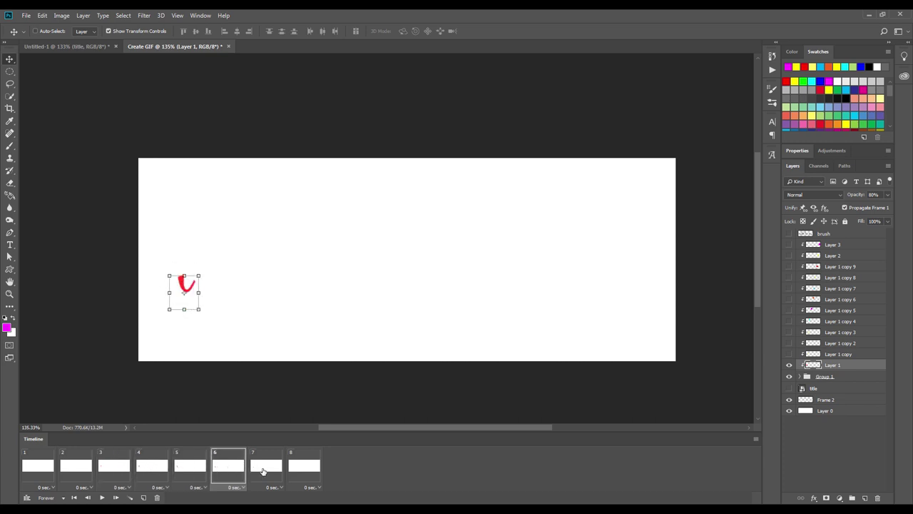
pyautogui.click(263, 471)
pyautogui.click(305, 470)
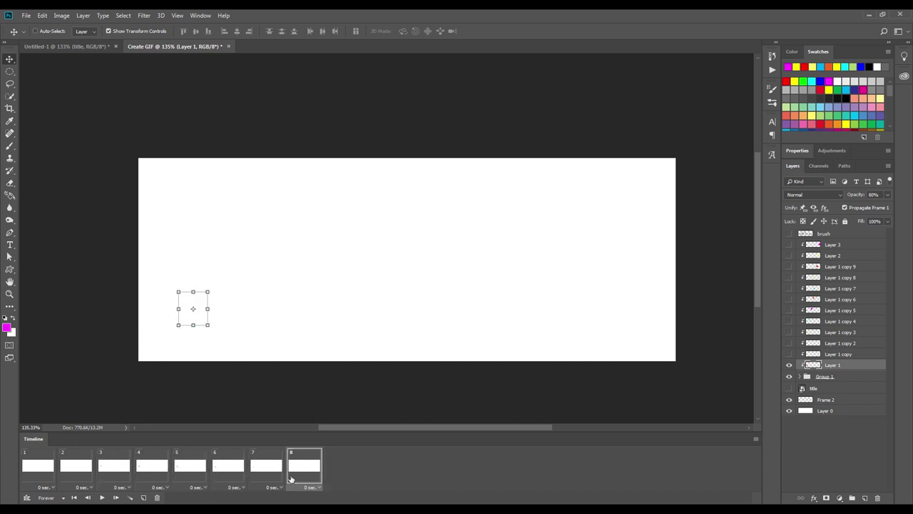
pyautogui.click(79, 468)
pyautogui.click(40, 467)
pyautogui.click(73, 469)
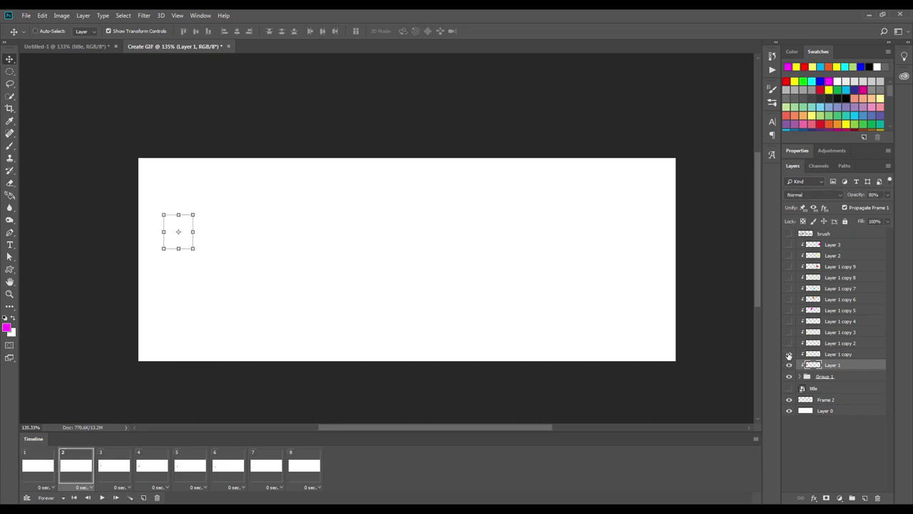
# Step: Show the yellow stroke (Layer 1 copy) in frames 2–4, positioning it in each
pyautogui.click(789, 355)
pyautogui.click(836, 353)
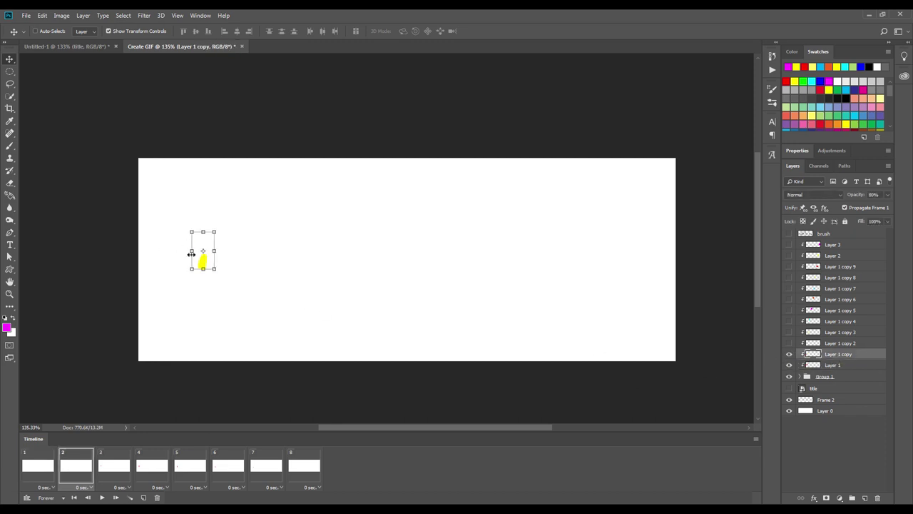
pyautogui.moveTo(191, 251); pyautogui.dragTo(201, 239)
pyautogui.click(110, 467)
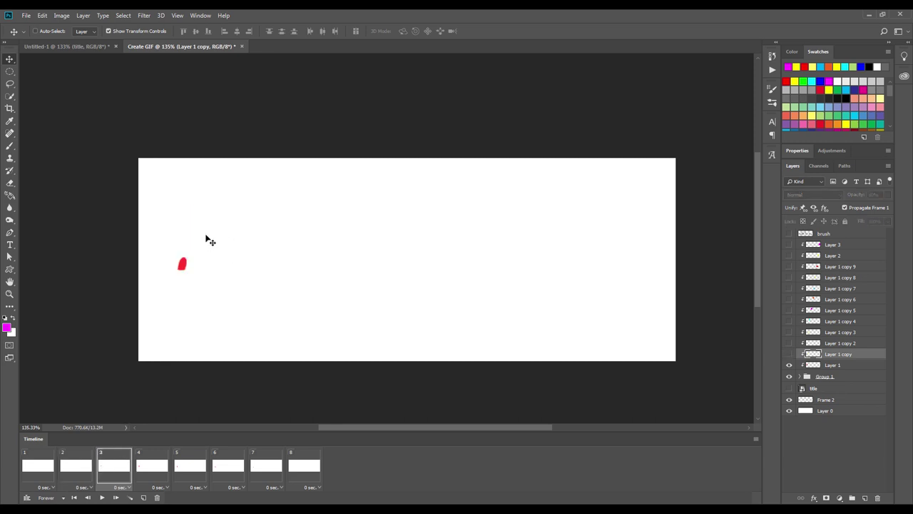
pyautogui.click(789, 354)
pyautogui.moveTo(212, 266)
pyautogui.mouseDown()
pyautogui.moveTo(207, 279)
pyautogui.moveTo(227, 262)
pyautogui.mouseUp()
pyautogui.click(156, 466)
pyautogui.click(788, 354)
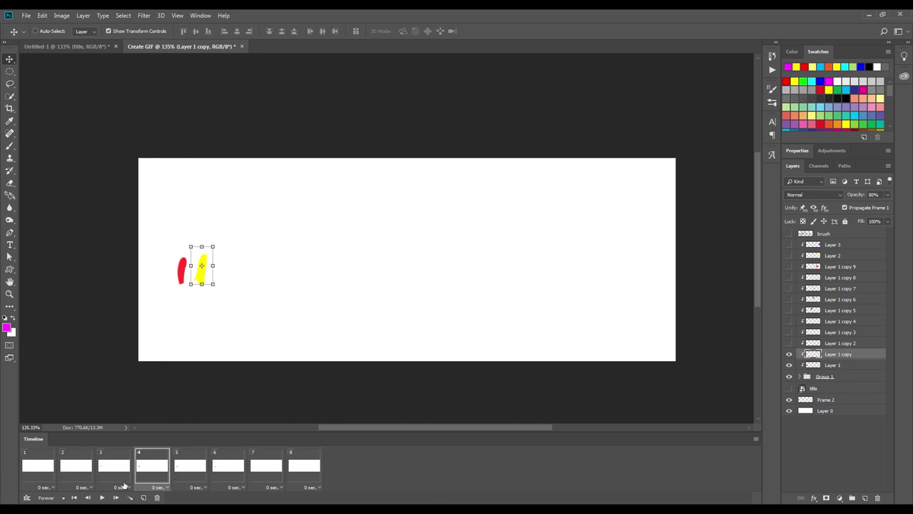
# Step: In frame 2, turn on Layer 1 copy 2 through Layer 3 to show all coloured strokes
pyautogui.click(68, 467)
pyautogui.click(40, 468)
pyautogui.click(68, 467)
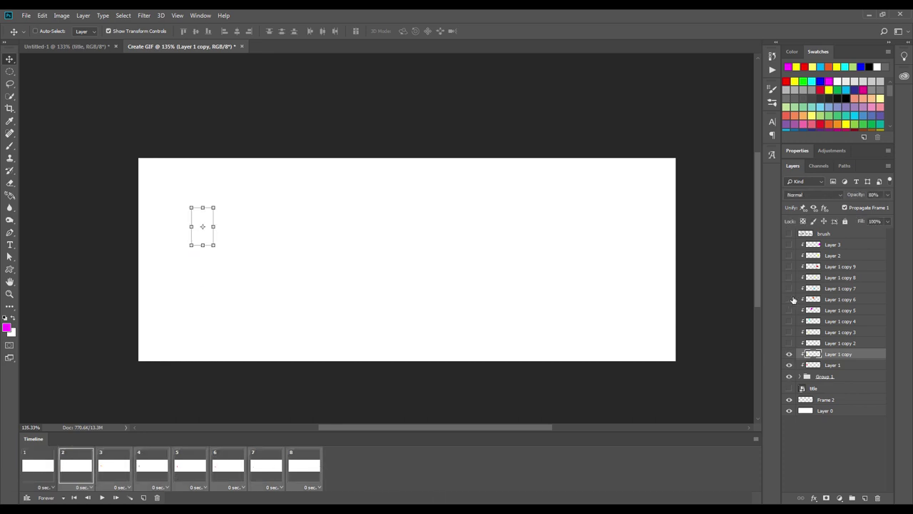
pyautogui.moveTo(789, 343); pyautogui.dragTo(789, 244)
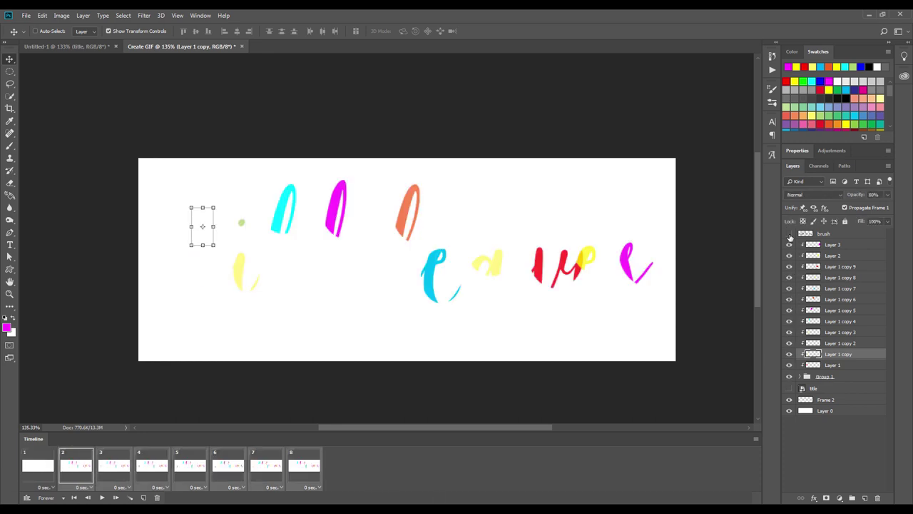
pyautogui.click(789, 233)
# Step: Preview the animation from the blank first frame
pyautogui.click(40, 467)
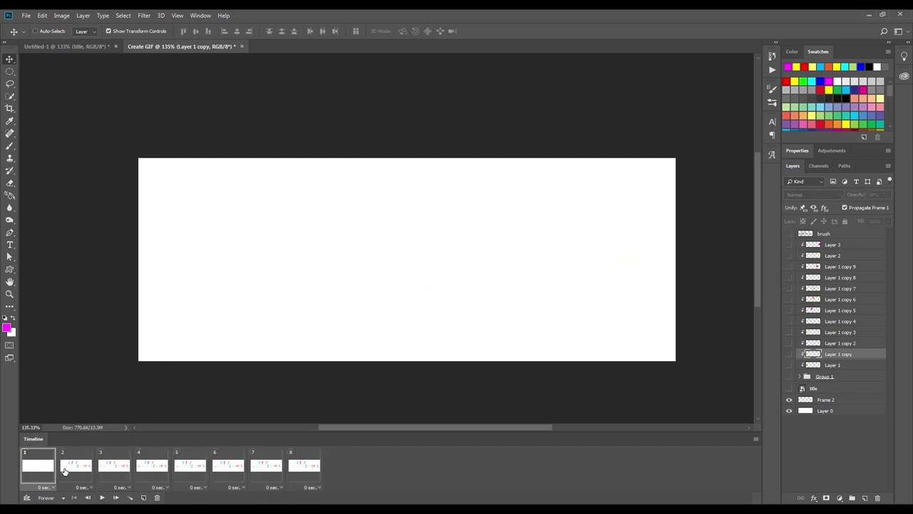
pyautogui.click(64, 470)
pyautogui.click(102, 497)
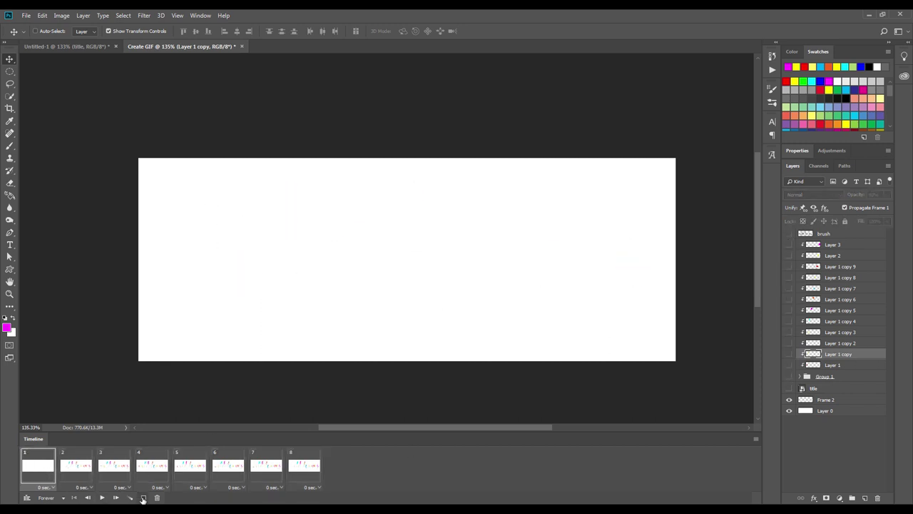
pyautogui.click(102, 498)
pyautogui.click(43, 472)
# Step: Adjust the yellow stroke's position in frame 3 and move it down in frame 5
pyautogui.click(112, 470)
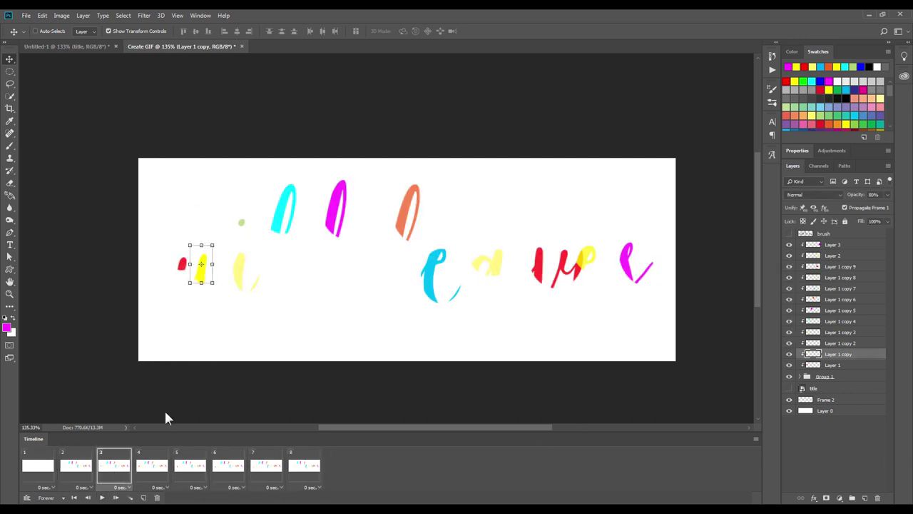
pyautogui.scroll(1, 205, 279)
pyautogui.moveTo(205, 278)
pyautogui.mouseDown()
pyautogui.moveTo(204, 258)
pyautogui.moveTo(199, 287)
pyautogui.mouseUp()
pyautogui.click(152, 468)
pyautogui.click(190, 465)
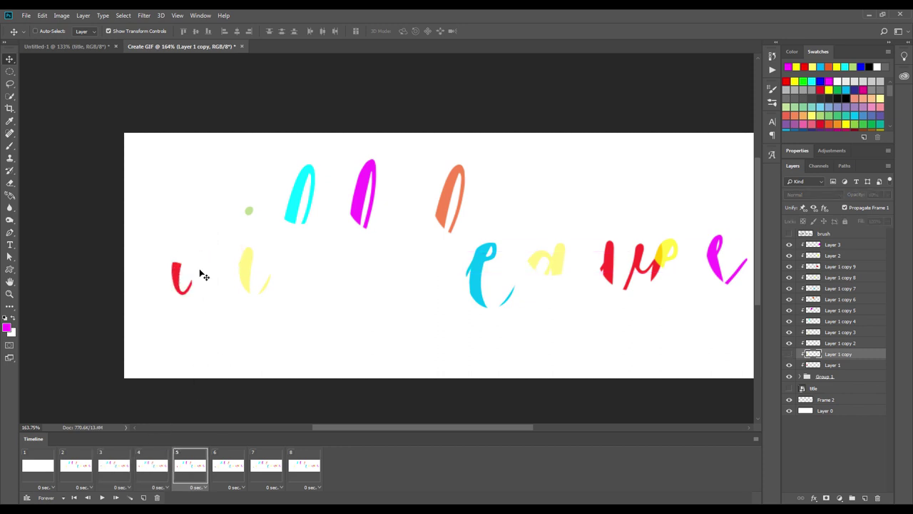
pyautogui.moveTo(207, 243); pyautogui.dragTo(201, 287)
# Step: Show the yellow stroke in frames 6–8 and shift it down about 90px
pyautogui.click(228, 465)
pyautogui.click(789, 353)
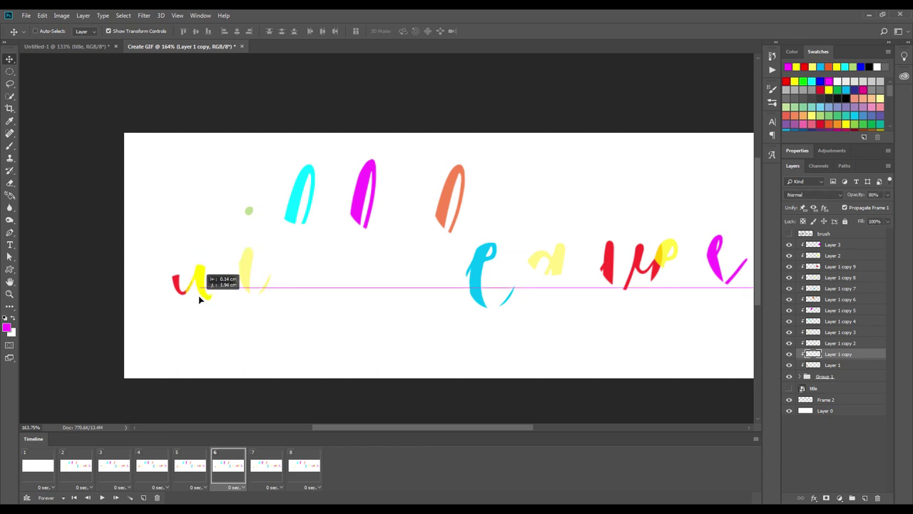
pyautogui.click(266, 466)
pyautogui.click(789, 354)
pyautogui.moveTo(206, 249); pyautogui.dragTo(205, 316)
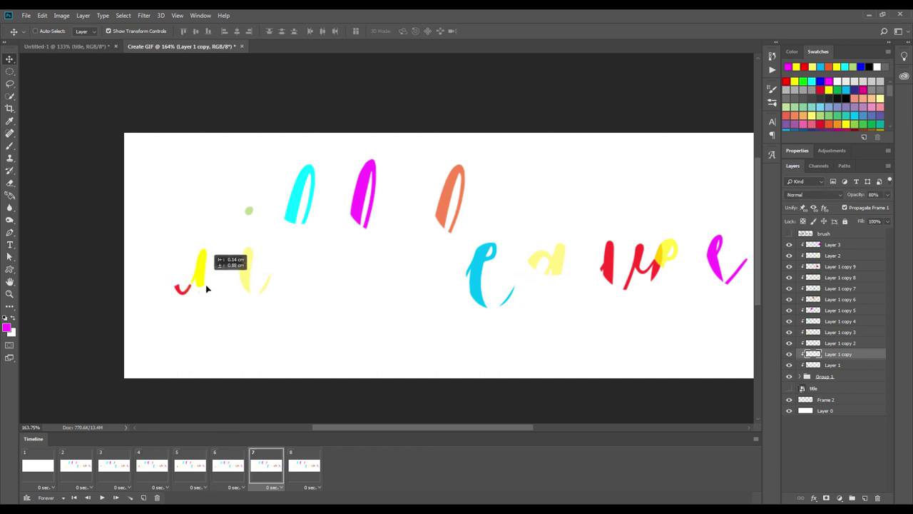
pyautogui.click(301, 465)
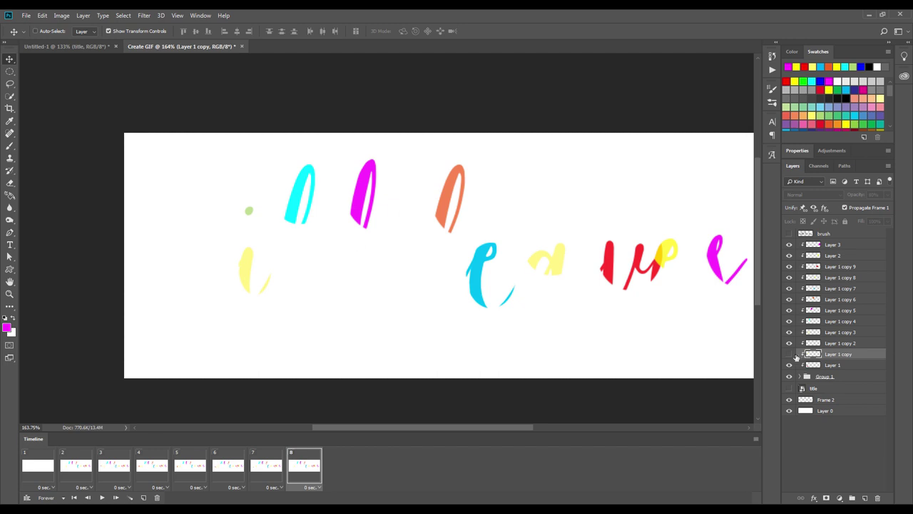
pyautogui.click(789, 354)
pyautogui.moveTo(206, 253); pyautogui.dragTo(210, 318)
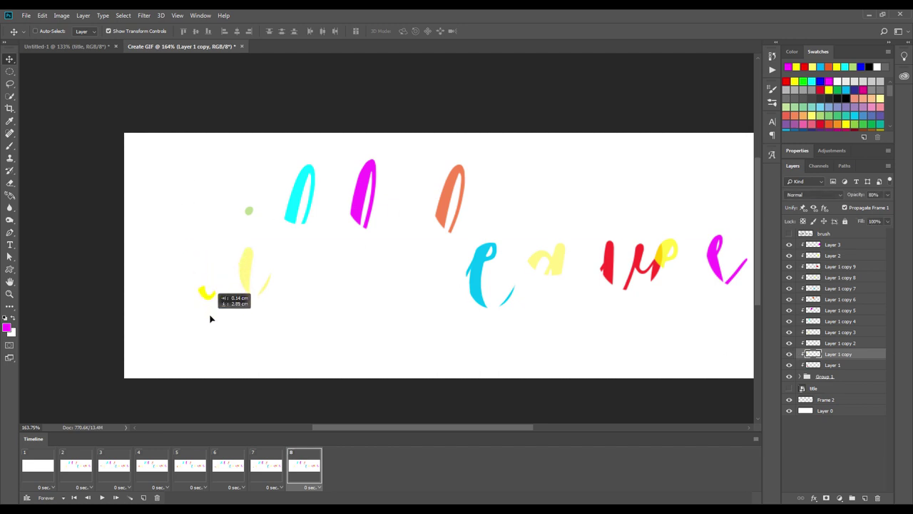
# Step: Step backward and forward through frames 1–8 to check the reveal
pyautogui.click(279, 467)
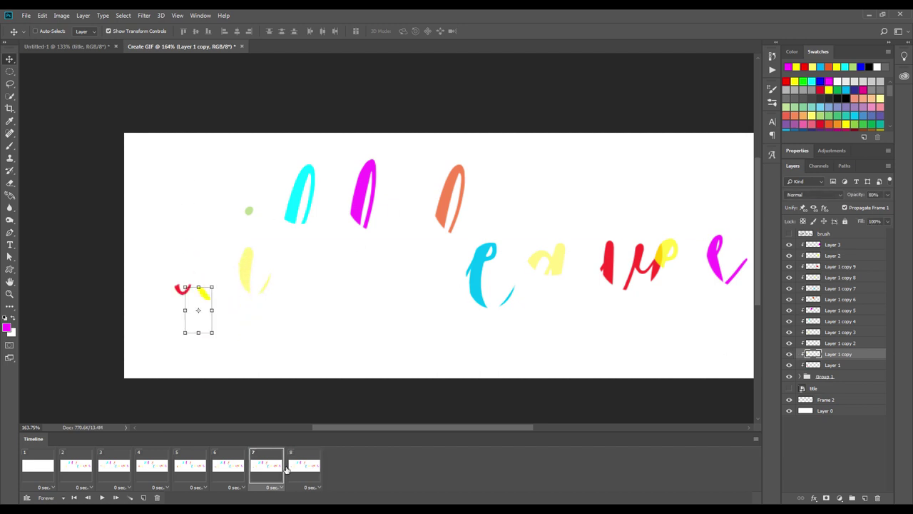
pyautogui.click(228, 467)
pyautogui.click(152, 467)
pyautogui.click(114, 467)
pyautogui.click(76, 467)
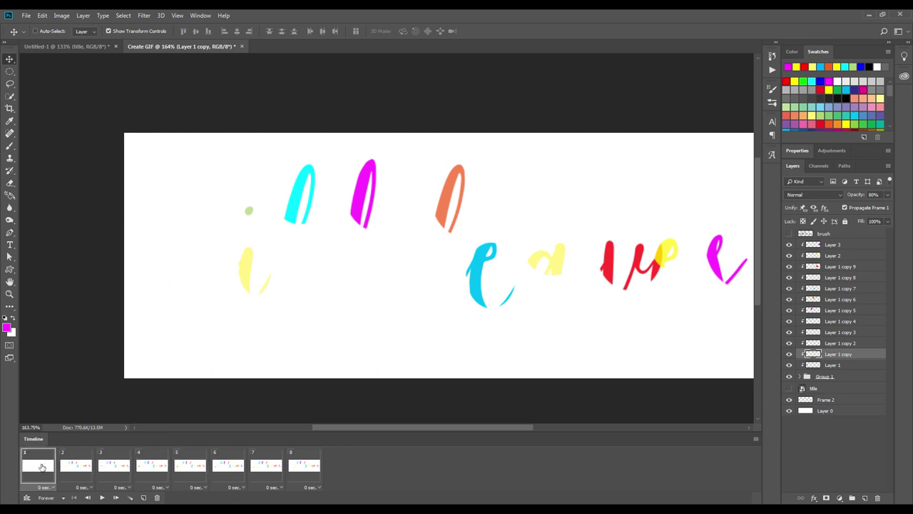
pyautogui.click(115, 467)
pyautogui.click(152, 468)
pyautogui.click(266, 467)
pyautogui.click(303, 467)
# Step: Recheck frames 1–4, ending on frame 2 with the green dot layer selected
pyautogui.click(82, 462)
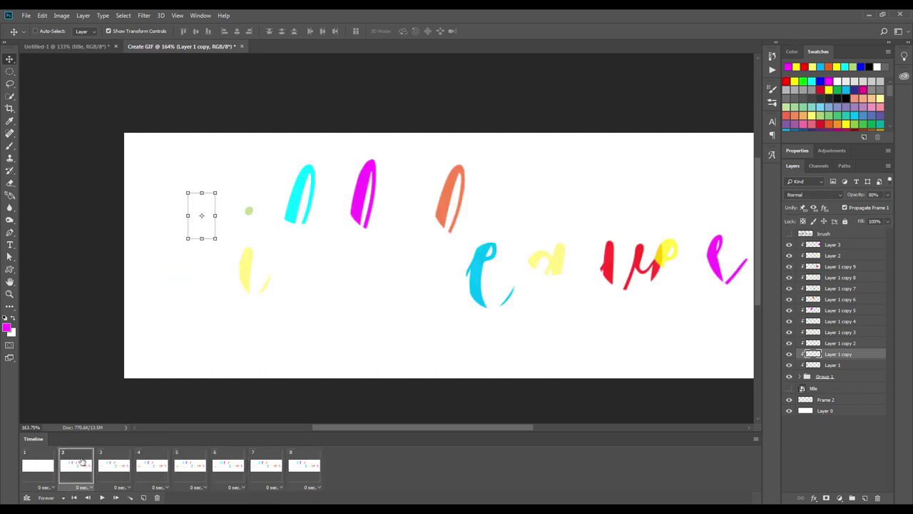
pyautogui.click(114, 467)
pyautogui.click(161, 472)
pyautogui.click(91, 471)
pyautogui.click(37, 471)
pyautogui.click(76, 470)
pyautogui.click(833, 345)
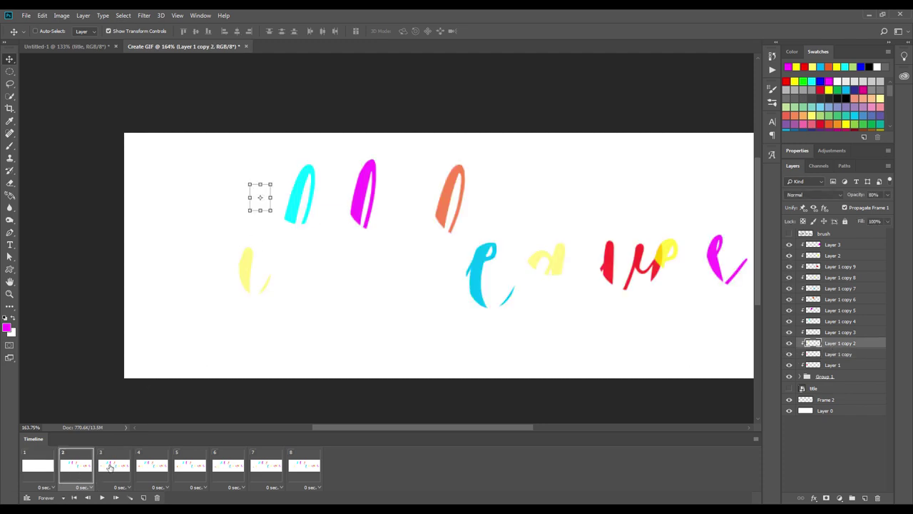
# Step: Nudge the green dot up in frame 3 and left in frame 4, stepping on to frame 5
pyautogui.press('Right')
pyautogui.moveTo(248, 222); pyautogui.dragTo(246, 198)
pyautogui.press('Right')
pyautogui.scroll(1, 253, 231)
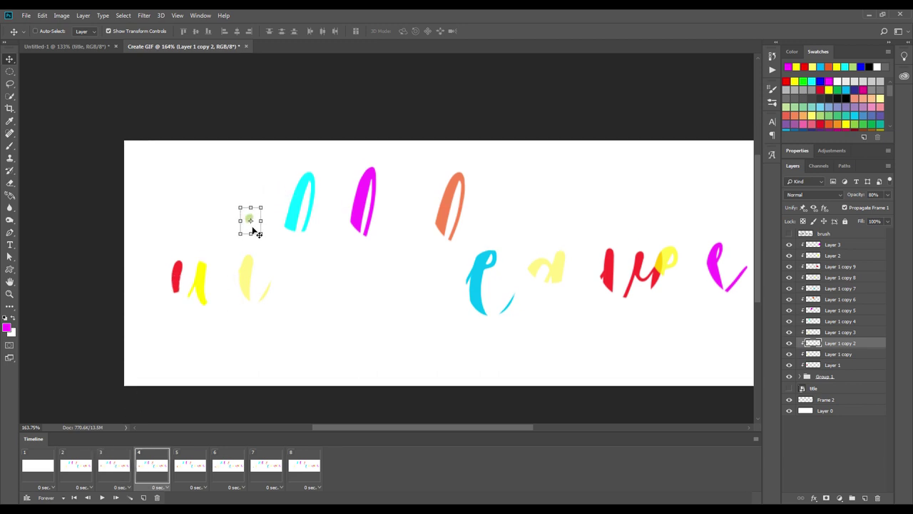
pyautogui.moveTo(249, 240); pyautogui.dragTo(245, 241)
pyautogui.press('Right')
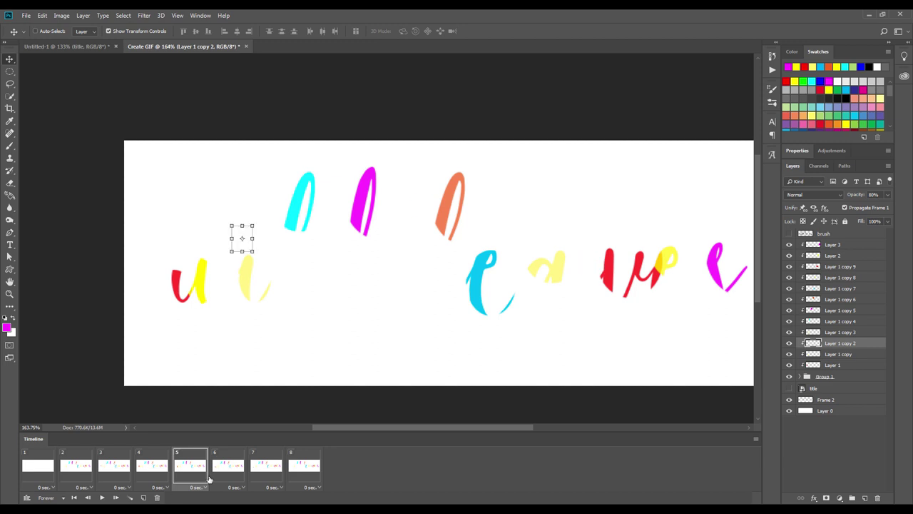
pyautogui.click(838, 332)
pyautogui.click(32, 467)
# Step: Reposition the yellow stroke (Layer 1 copy 3) in frames 2, 3, 5 and 7
pyautogui.click(74, 467)
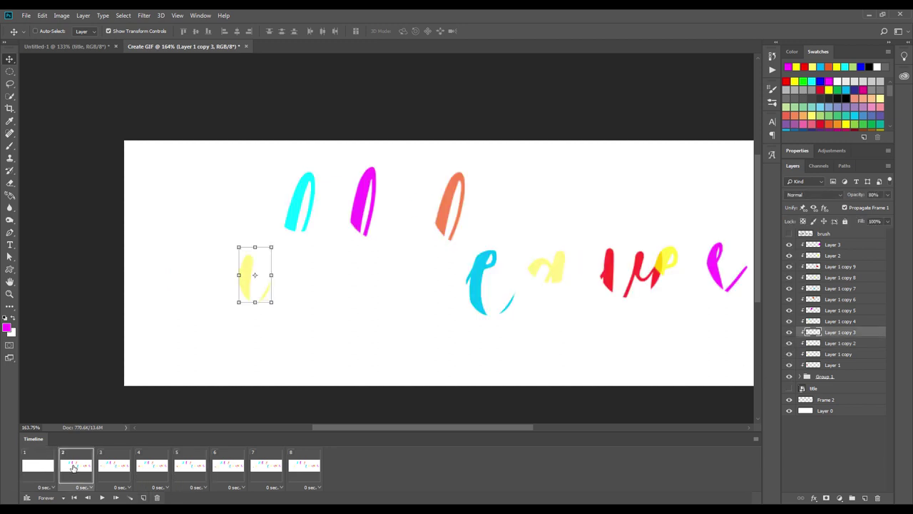
pyautogui.moveTo(256, 275); pyautogui.dragTo(249, 206)
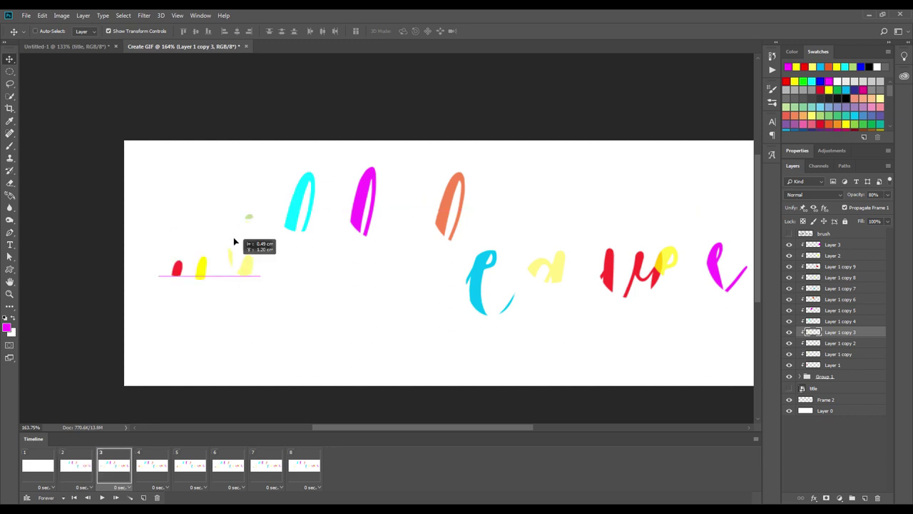
pyautogui.moveTo(249, 206); pyautogui.dragTo(251, 211)
pyautogui.click(155, 467)
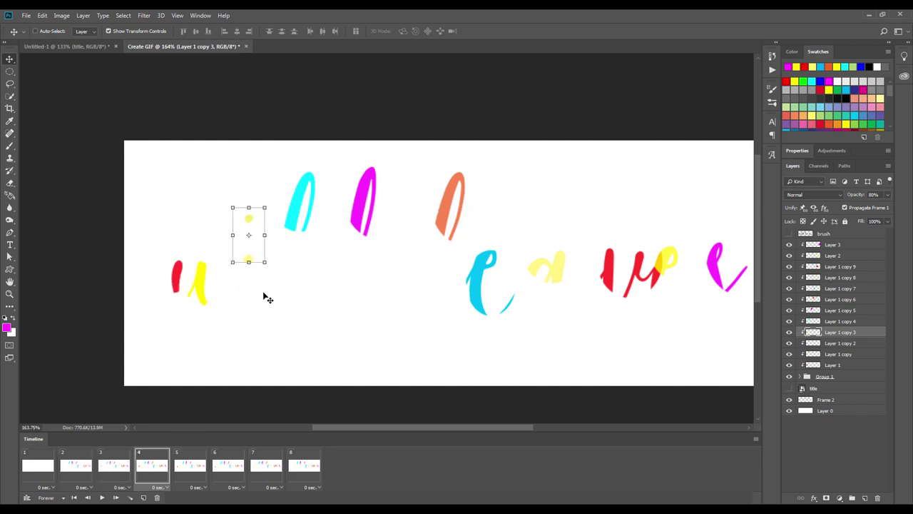
pyautogui.click(189, 467)
pyautogui.moveTo(241, 303); pyautogui.dragTo(243, 258)
pyautogui.click(228, 467)
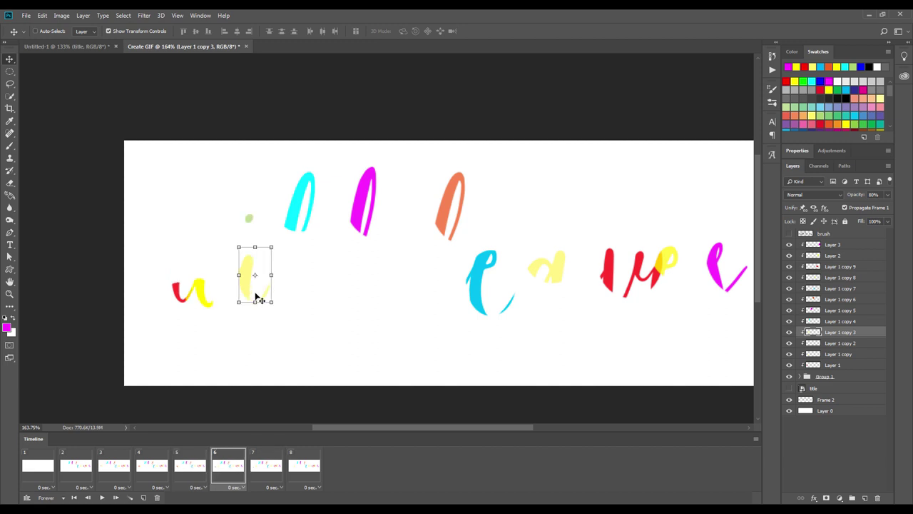
pyautogui.click(266, 468)
pyautogui.moveTo(256, 298)
pyautogui.mouseDown()
pyautogui.moveTo(259, 338)
pyautogui.moveTo(265, 333)
pyautogui.mouseUp()
pyautogui.click(304, 467)
# Step: Duplicate frame 8 twice to add frames 9 and 10
pyautogui.click(143, 497)
pyautogui.click(144, 497)
pyautogui.click(304, 467)
pyautogui.click(236, 474)
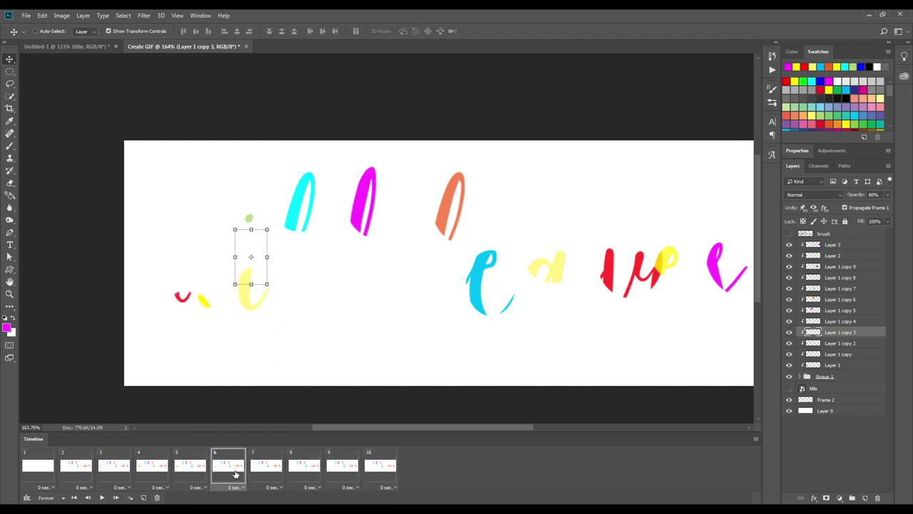
# Step: Move the green dot (Layer 1 copy 2) to new positions in frames 8 and 10
pyautogui.click(789, 343)
pyautogui.click(262, 470)
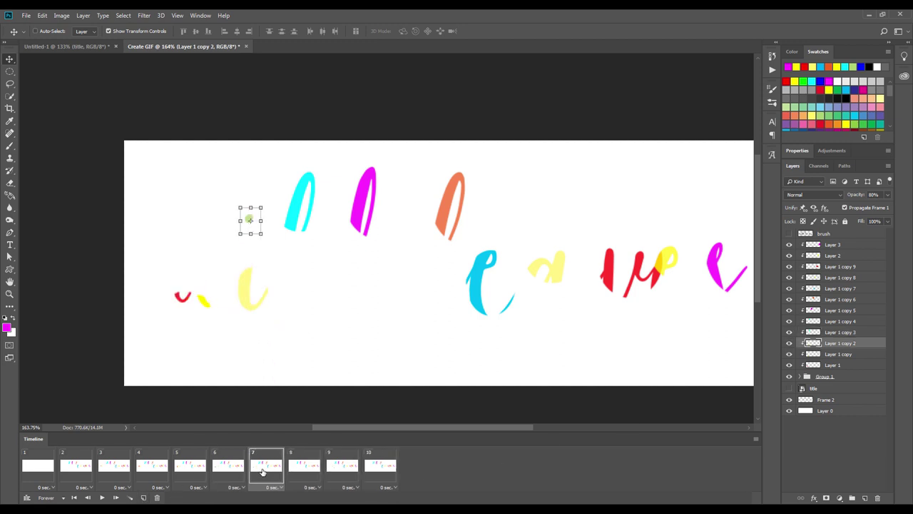
pyautogui.click(228, 471)
pyautogui.click(200, 474)
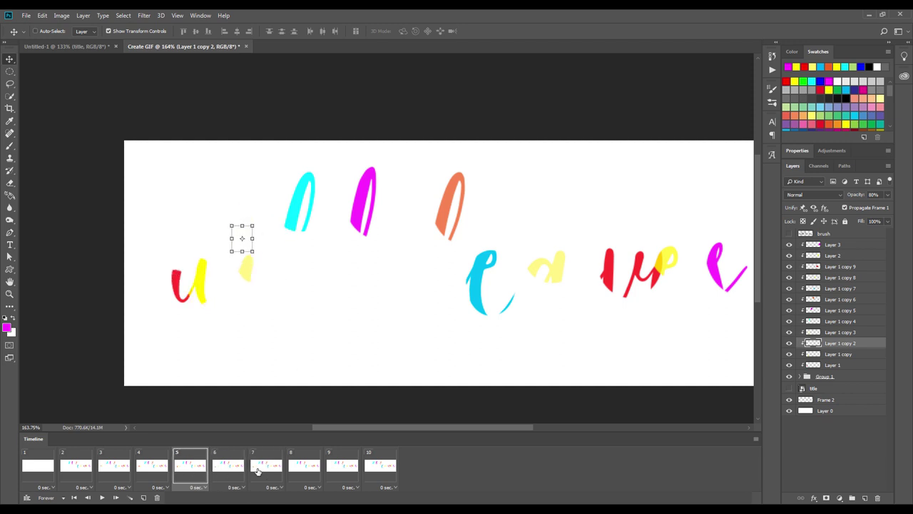
pyautogui.click(303, 468)
pyautogui.moveTo(310, 284)
pyautogui.mouseDown()
pyautogui.moveTo(261, 253)
pyautogui.moveTo(248, 262)
pyautogui.mouseUp()
pyautogui.click(342, 467)
pyautogui.click(373, 456)
pyautogui.moveTo(320, 267); pyautogui.dragTo(271, 265)
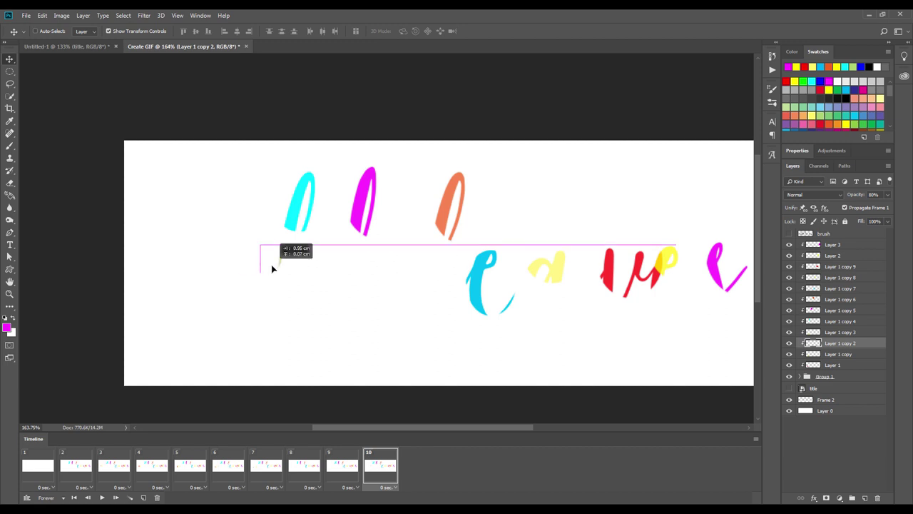
pyautogui.click(37, 469)
pyautogui.click(70, 467)
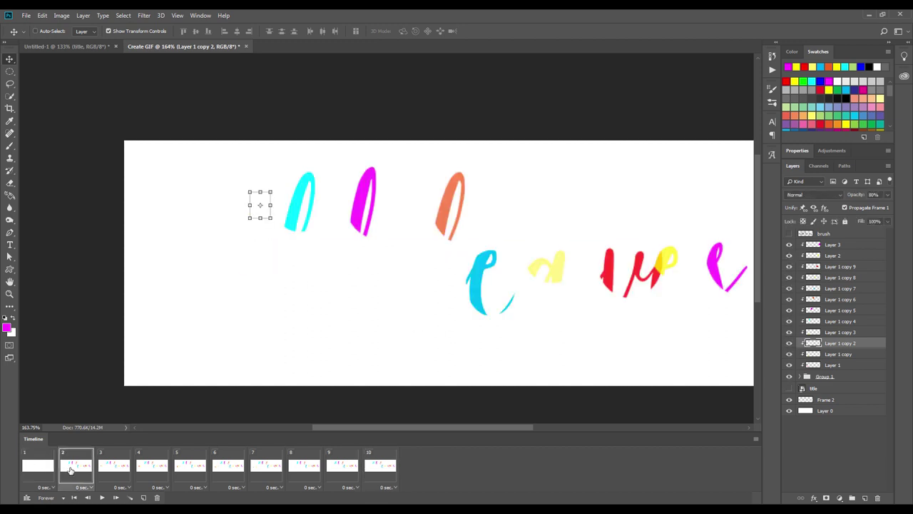
pyautogui.click(828, 333)
# Step: On Layer 1 copy 4, shift the cyan stroke in frames 2, 3 and 8
pyautogui.click(836, 322)
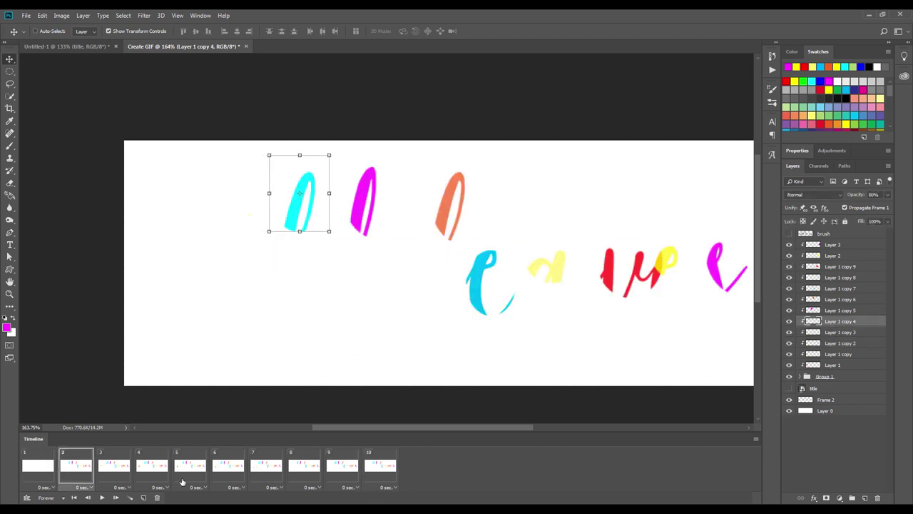
pyautogui.moveTo(319, 194); pyautogui.dragTo(329, 131)
pyautogui.click(115, 465)
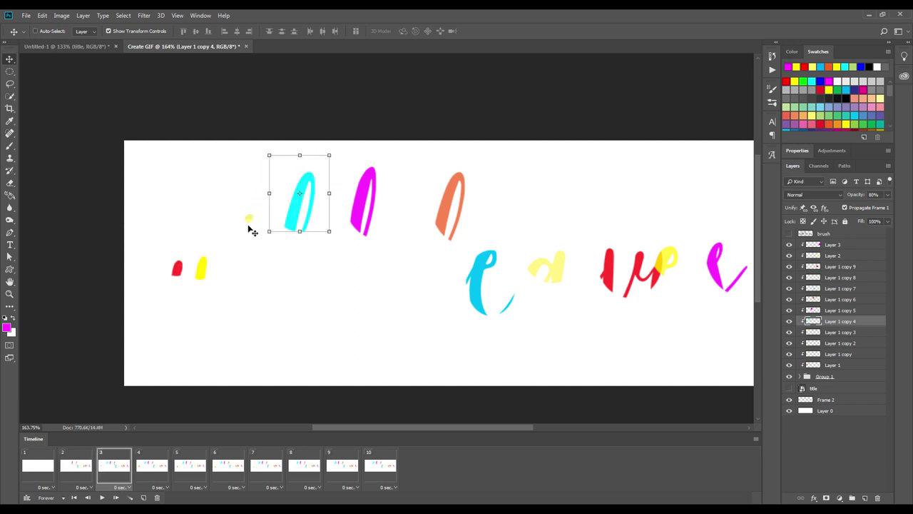
pyautogui.moveTo(249, 229)
pyautogui.mouseDown()
pyautogui.moveTo(312, 182)
pyautogui.moveTo(306, 209)
pyautogui.moveTo(321, 204)
pyautogui.moveTo(312, 229)
pyautogui.moveTo(302, 224)
pyautogui.mouseUp()
pyautogui.click(152, 465)
pyautogui.click(190, 465)
pyautogui.click(152, 465)
pyautogui.click(185, 467)
pyautogui.click(228, 465)
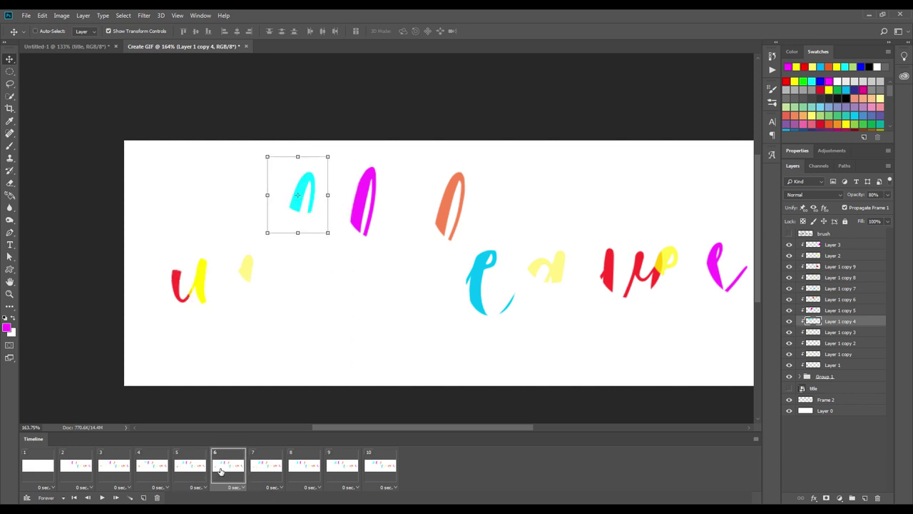
pyautogui.click(266, 465)
pyautogui.click(305, 465)
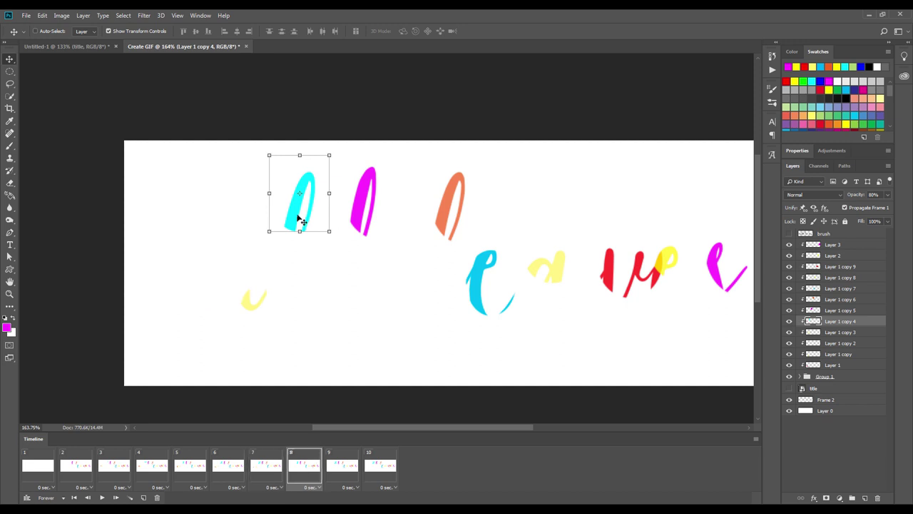
pyautogui.moveTo(300, 214); pyautogui.dragTo(294, 229)
# Step: Reposition the cyan stroke in frame 9, comparing it against frames 7–10
pyautogui.click(342, 465)
pyautogui.moveTo(320, 198); pyautogui.dragTo(288, 264)
pyautogui.click(380, 465)
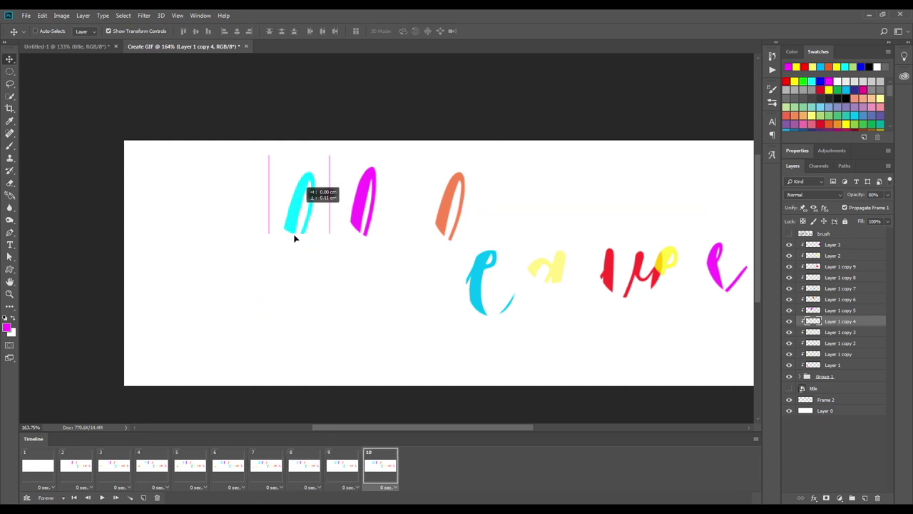
pyautogui.click(342, 465)
pyautogui.moveTo(303, 207); pyautogui.dragTo(300, 211)
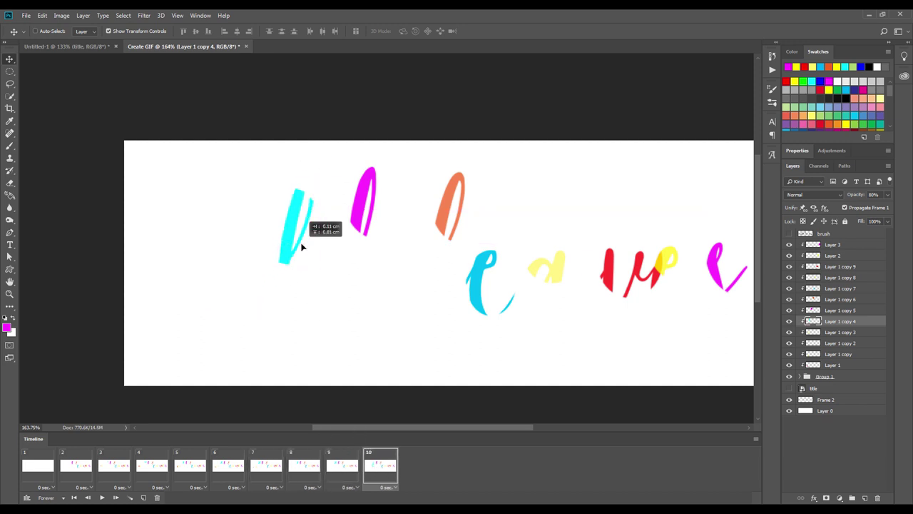
pyautogui.click(266, 465)
pyautogui.click(304, 465)
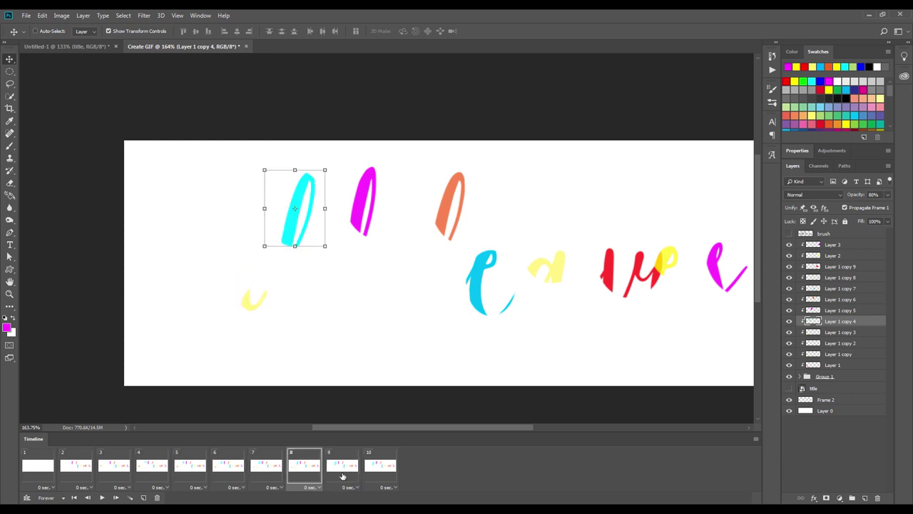
pyautogui.click(342, 465)
pyautogui.click(376, 474)
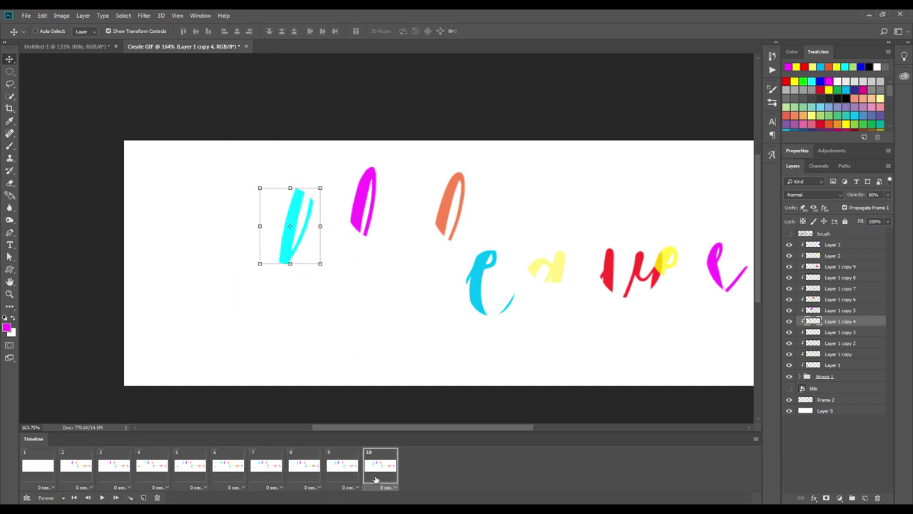
# Step: Add frames 11 and 12, moving the cyan stroke lower in each
pyautogui.click(145, 497)
pyautogui.moveTo(306, 220); pyautogui.dragTo(302, 247)
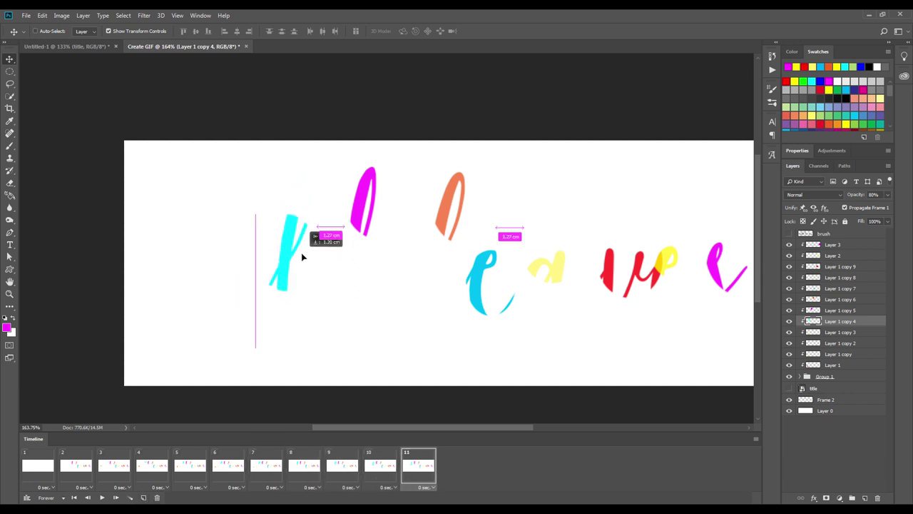
pyautogui.click(143, 498)
pyautogui.moveTo(289, 283)
pyautogui.mouseDown()
pyautogui.moveTo(283, 290)
pyautogui.moveTo(299, 294)
pyautogui.moveTo(295, 286)
pyautogui.moveTo(276, 310)
pyautogui.moveTo(287, 341)
pyautogui.moveTo(278, 355)
pyautogui.moveTo(289, 368)
pyautogui.mouseUp()
pyautogui.click(381, 465)
pyautogui.click(418, 465)
pyautogui.click(457, 465)
# Step: Duplicate frames to extend the animation to 17 frames and commit the transform
pyautogui.click(143, 497)
pyautogui.click(143, 497)
pyautogui.click(143, 497)
pyautogui.click(143, 498)
pyautogui.click(143, 497)
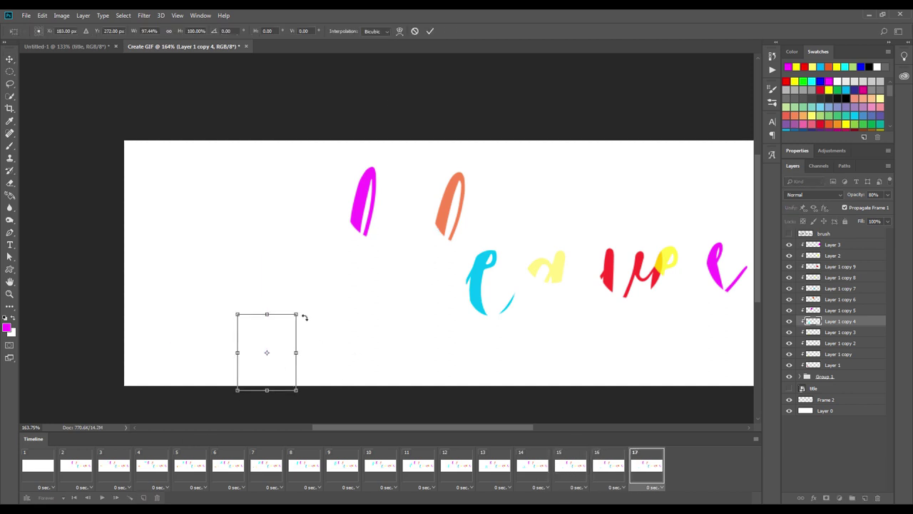
pyautogui.press('Return')
# Step: Preview the 17-frame animation, then recommit the cyan stroke's transform in frame 4
pyautogui.click(102, 497)
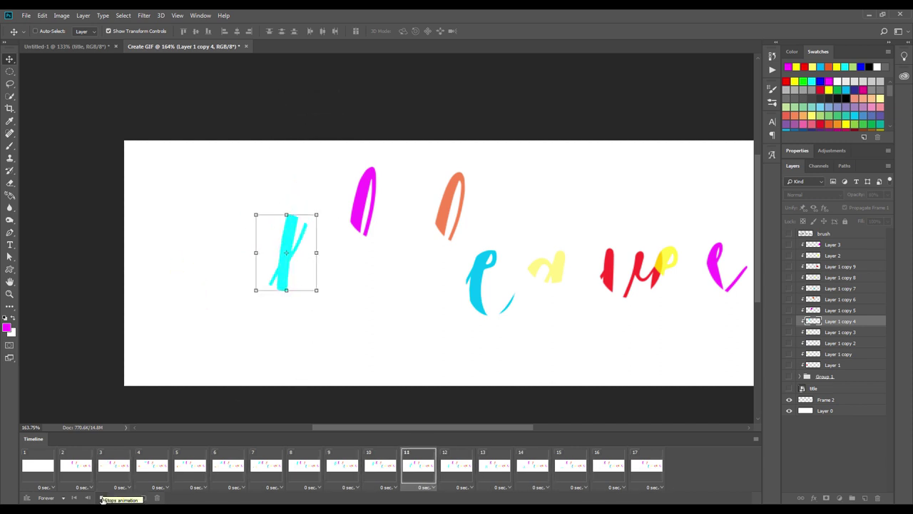
pyautogui.click(102, 497)
pyautogui.click(152, 466)
pyautogui.hotkey('ctrl', 't')
pyautogui.press('Return')
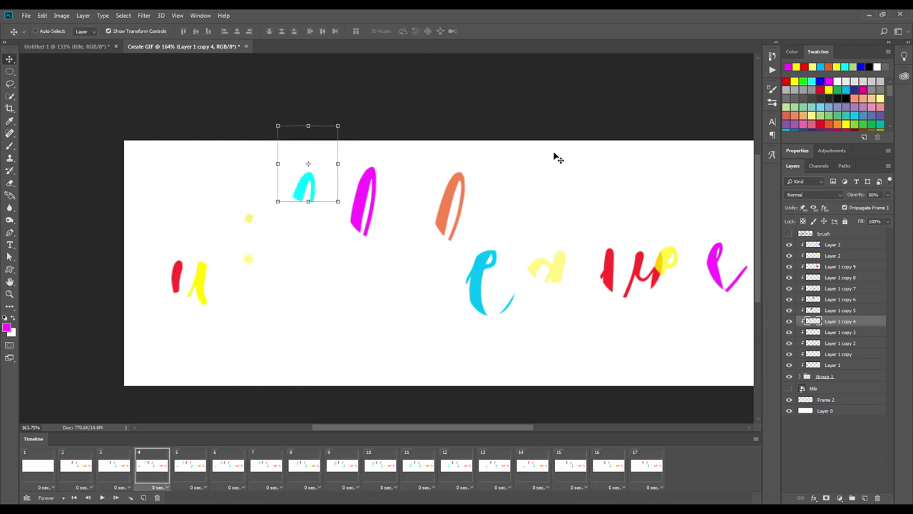
pyautogui.click(796, 311)
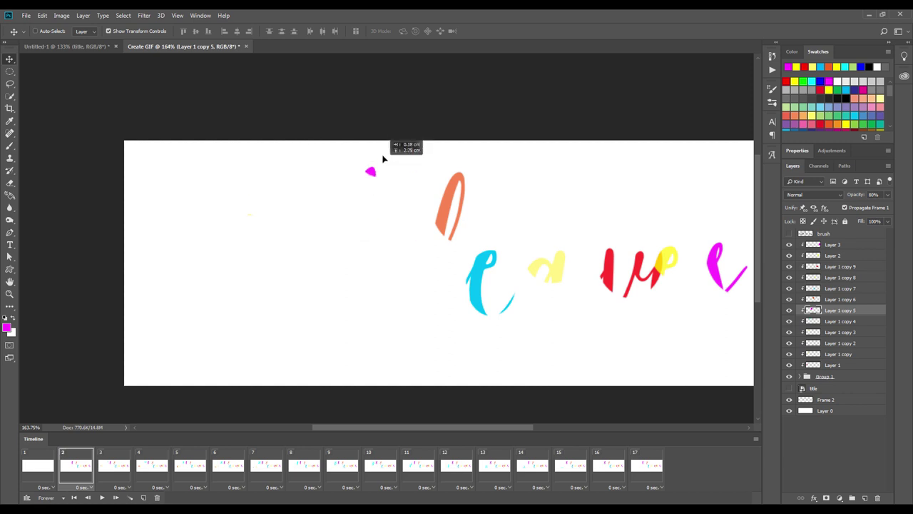
# Step: Move the magenta stroke higher in frame 6
pyautogui.click(112, 465)
pyautogui.click(152, 465)
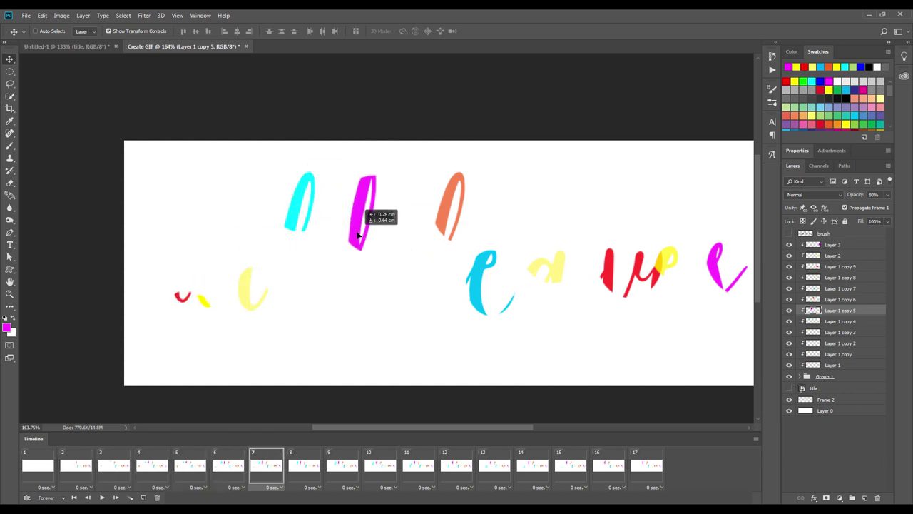
pyautogui.click(232, 467)
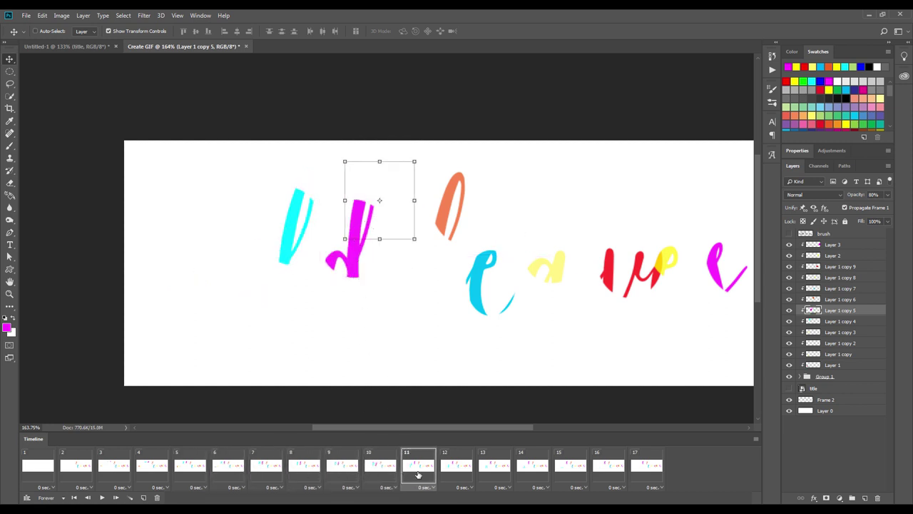
pyautogui.moveTo(351, 348)
pyautogui.mouseDown()
pyautogui.moveTo(382, 225)
pyautogui.moveTo(344, 312)
pyautogui.mouseUp()
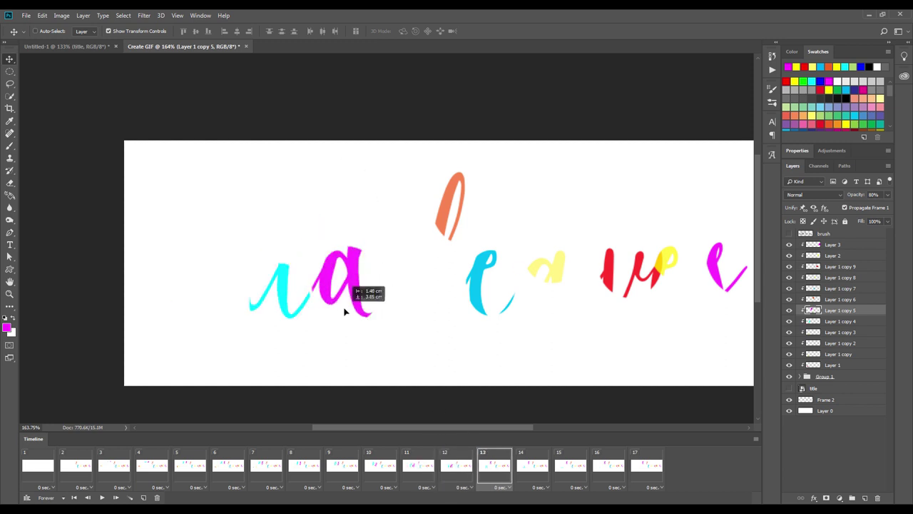
# Step: Drag the magenta stroke progressively lower across frames 14–16
pyautogui.click(532, 472)
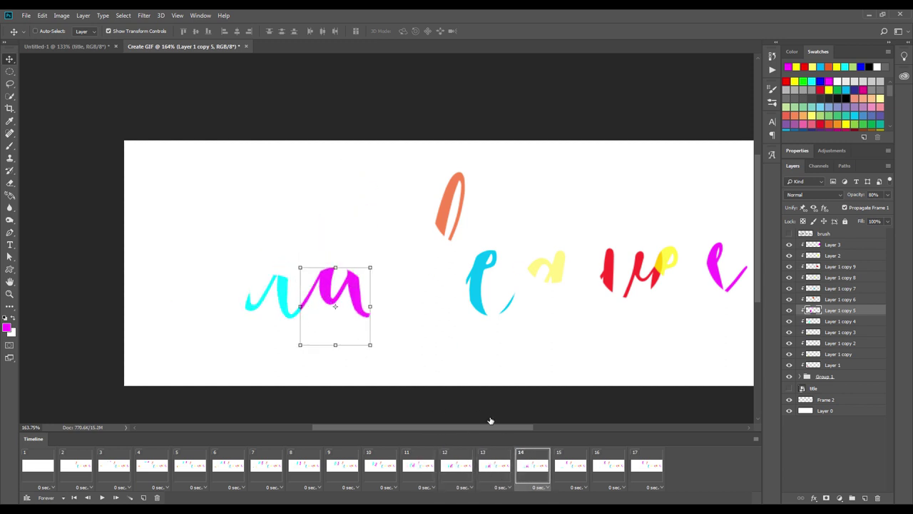
pyautogui.click(571, 467)
pyautogui.moveTo(364, 203); pyautogui.dragTo(371, 286)
pyautogui.click(608, 467)
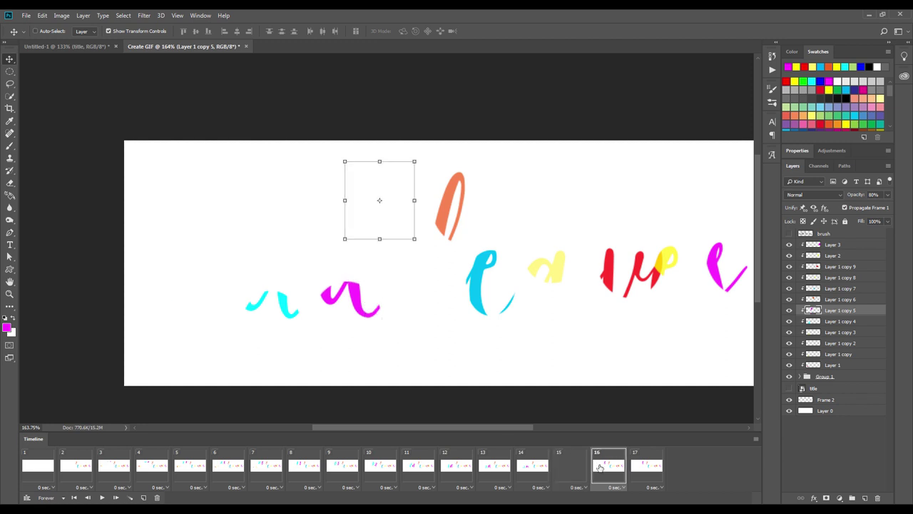
pyautogui.moveTo(378, 204); pyautogui.dragTo(361, 326)
pyautogui.click(646, 467)
pyautogui.moveTo(377, 246); pyautogui.dragTo(345, 377)
# Step: Slide the magenta stroke off the canvas in frame 17, then start placing the orange stroke
pyautogui.click(611, 486)
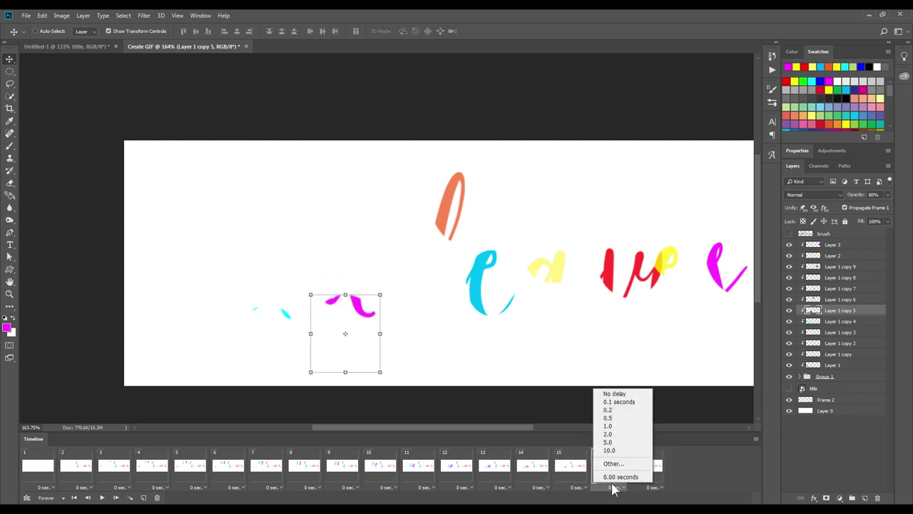
pyautogui.click(581, 469)
pyautogui.click(640, 472)
pyautogui.moveTo(362, 322)
pyautogui.mouseDown()
pyautogui.moveTo(371, 342)
pyautogui.moveTo(348, 338)
pyautogui.mouseUp()
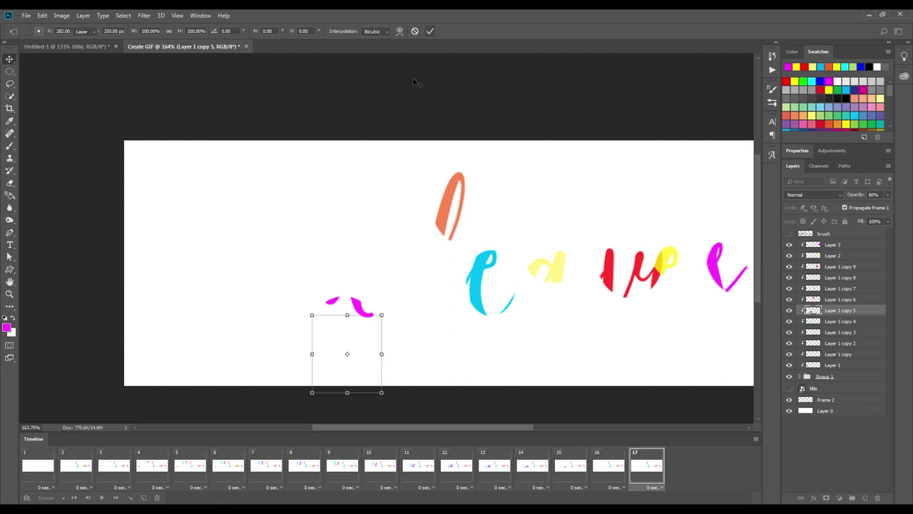
pyautogui.press('Return')
pyautogui.press('space')
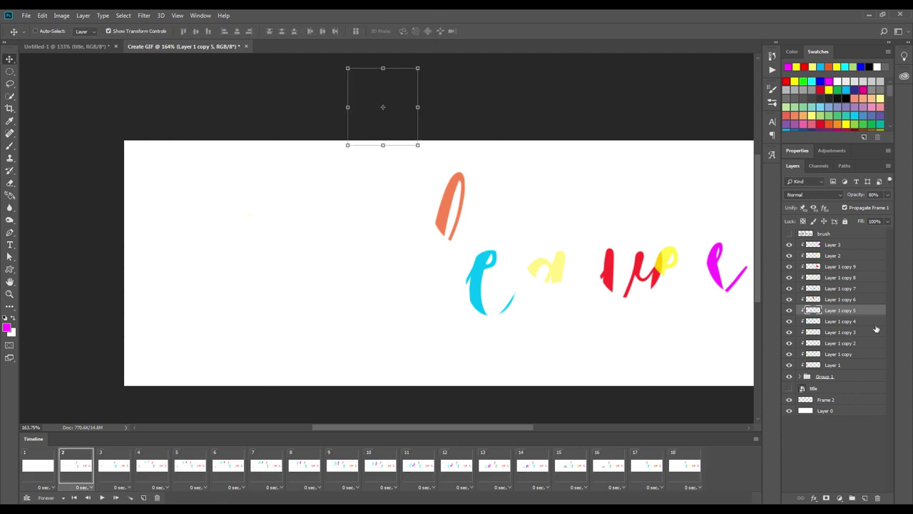
pyautogui.moveTo(463, 152); pyautogui.dragTo(417, 227)
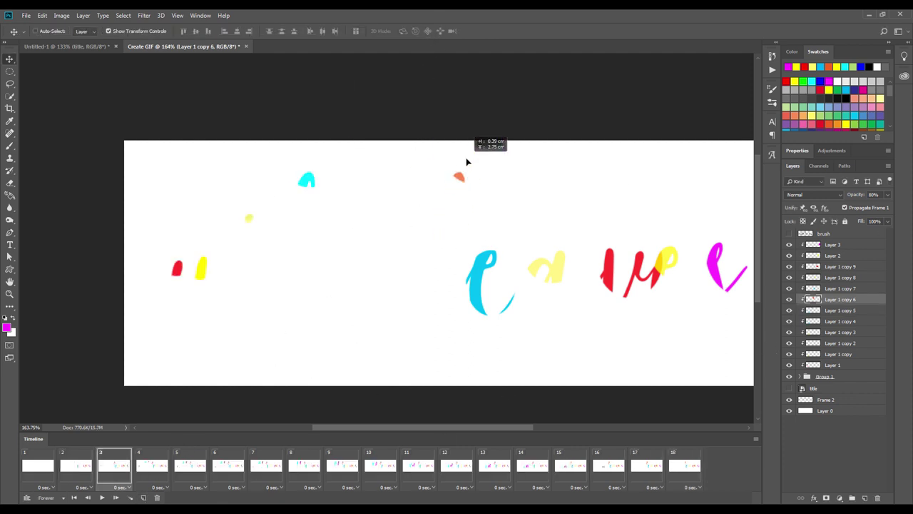
# Step: Position the orange stroke in frame 3, lower it in frame 7, adjust it in frame 12
pyautogui.moveTo(466, 162); pyautogui.dragTo(320, 285)
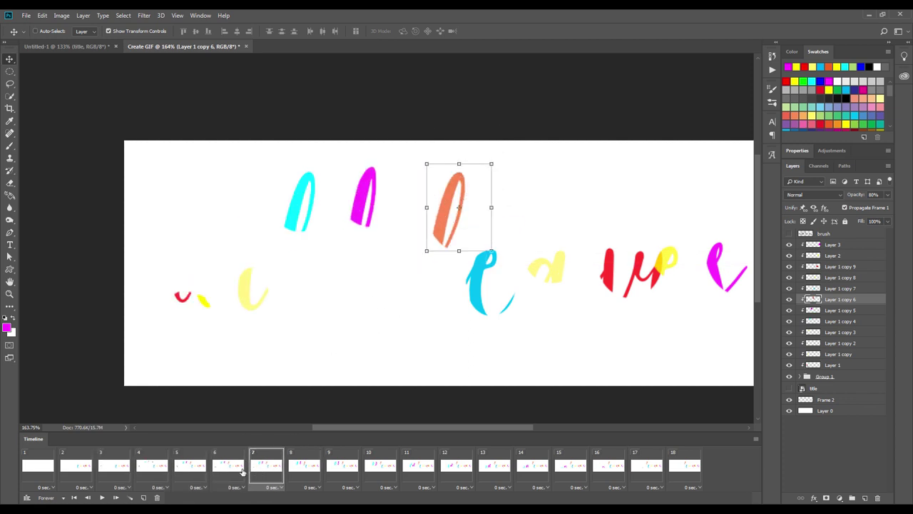
pyautogui.click(191, 467)
pyautogui.click(229, 467)
pyautogui.click(274, 460)
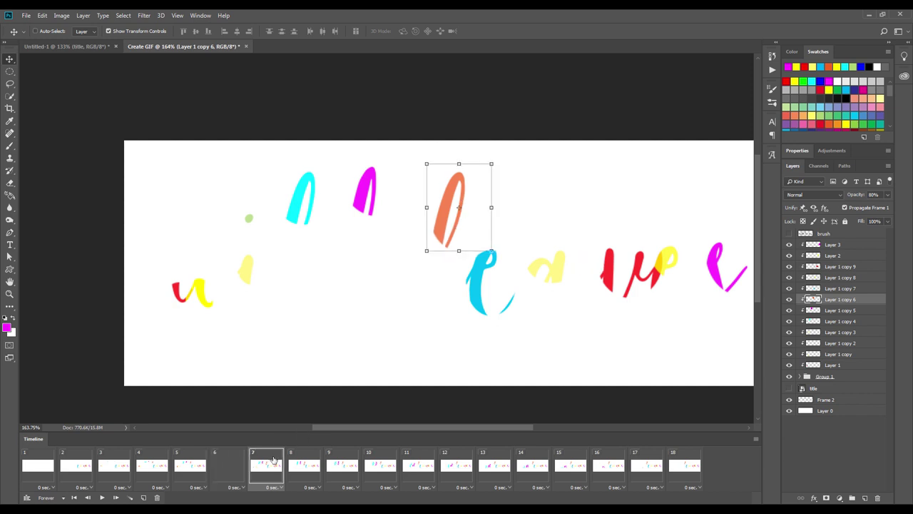
pyautogui.moveTo(461, 232)
pyautogui.mouseDown()
pyautogui.moveTo(439, 286)
pyautogui.moveTo(470, 243)
pyautogui.moveTo(459, 314)
pyautogui.mouseUp()
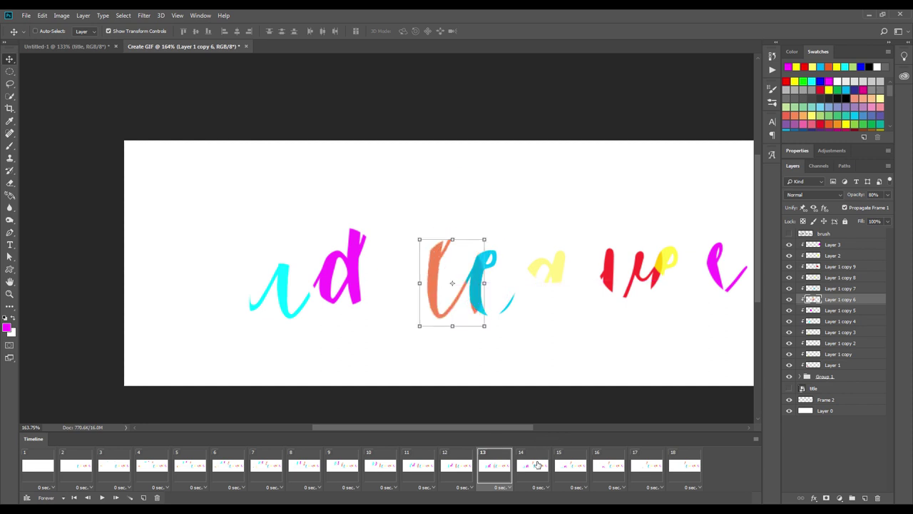
pyautogui.click(377, 464)
pyautogui.click(448, 468)
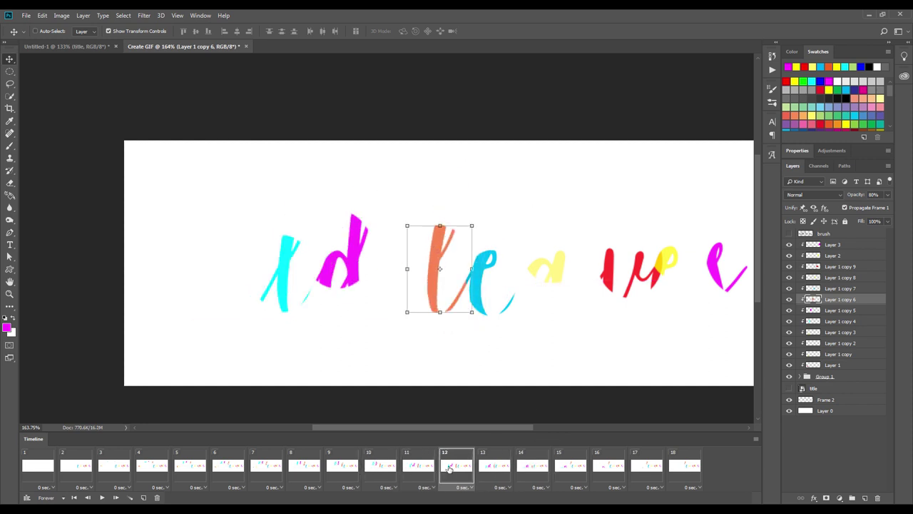
pyautogui.moveTo(468, 276); pyautogui.dragTo(457, 302)
# Step: Lower the orange stroke step by step across frames 14–18 to the canvas bottom
pyautogui.click(505, 465)
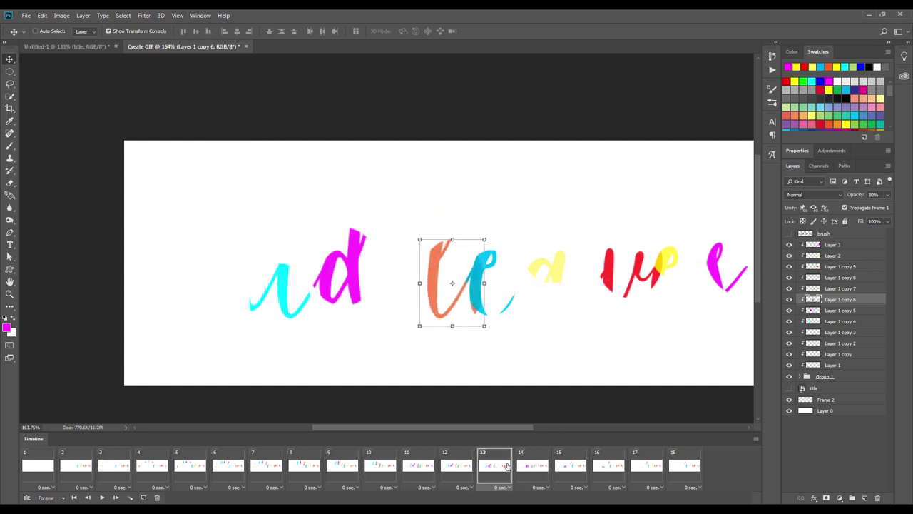
pyautogui.click(531, 465)
pyautogui.moveTo(472, 214); pyautogui.dragTo(461, 340)
pyautogui.click(570, 465)
pyautogui.moveTo(482, 221); pyautogui.dragTo(472, 348)
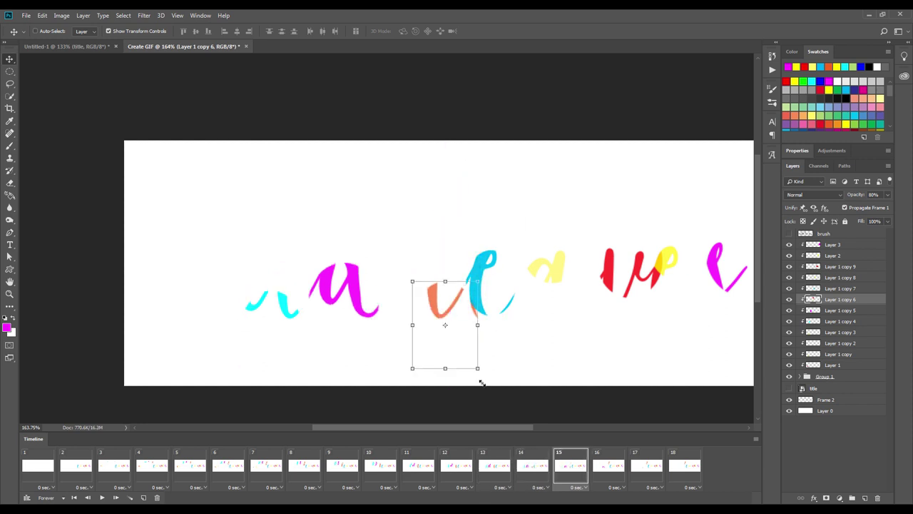
pyautogui.click(597, 465)
pyautogui.moveTo(471, 214); pyautogui.dragTo(457, 359)
pyautogui.click(646, 465)
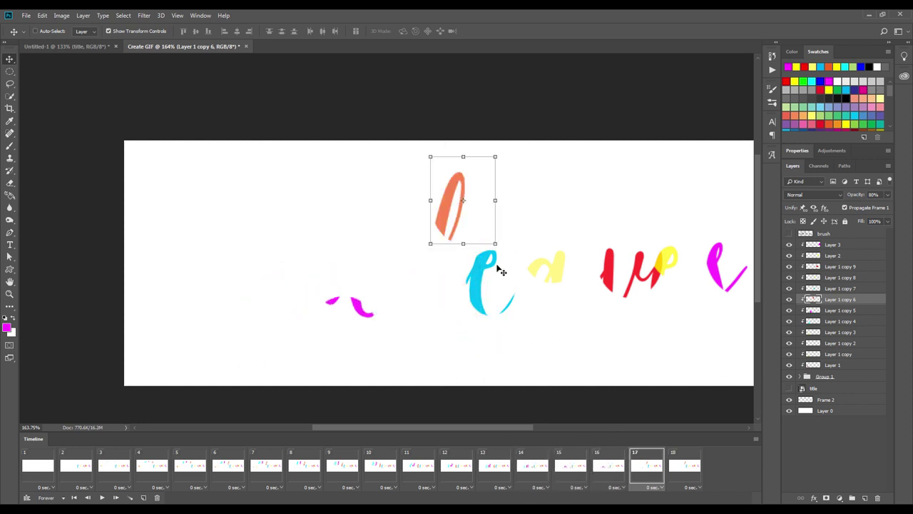
pyautogui.moveTo(499, 264); pyautogui.dragTo(454, 384)
pyautogui.click(685, 465)
pyautogui.moveTo(465, 179); pyautogui.dragTo(447, 345)
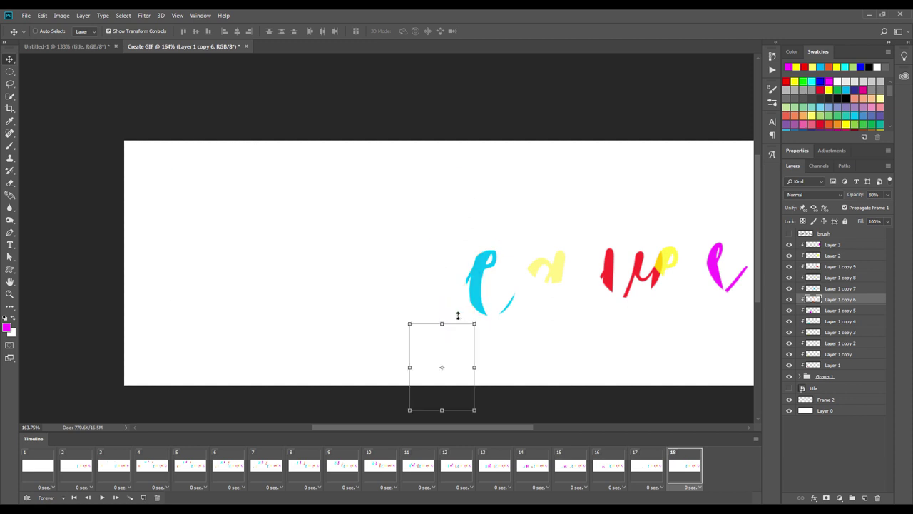
# Step: Select the cyan e layer, Layer 1 copy 7, and raise it in frame 2
pyautogui.click(77, 465)
pyautogui.keyDown('ctrl'); pyautogui.click(475, 304); pyautogui.keyUp('ctrl')
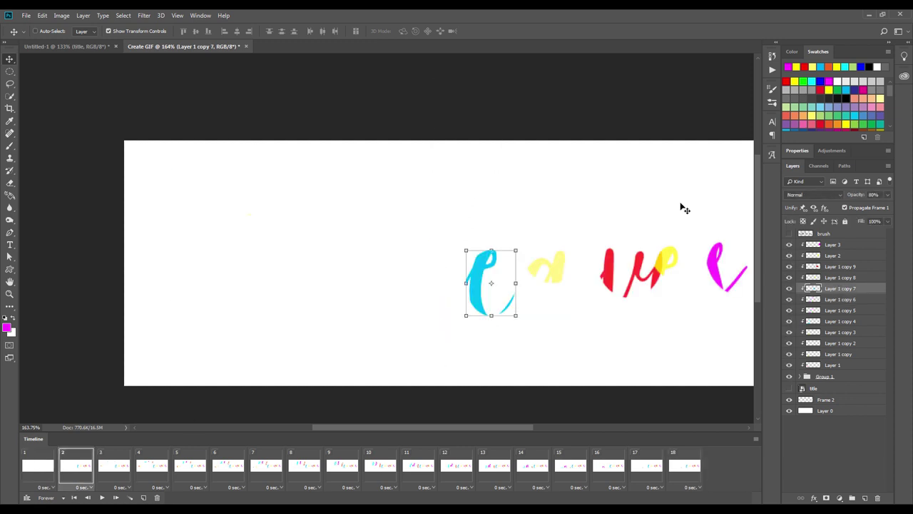
pyautogui.moveTo(499, 275)
pyautogui.mouseDown()
pyautogui.moveTo(499, 210)
pyautogui.moveTo(492, 218)
pyautogui.mouseUp()
pyautogui.click(114, 465)
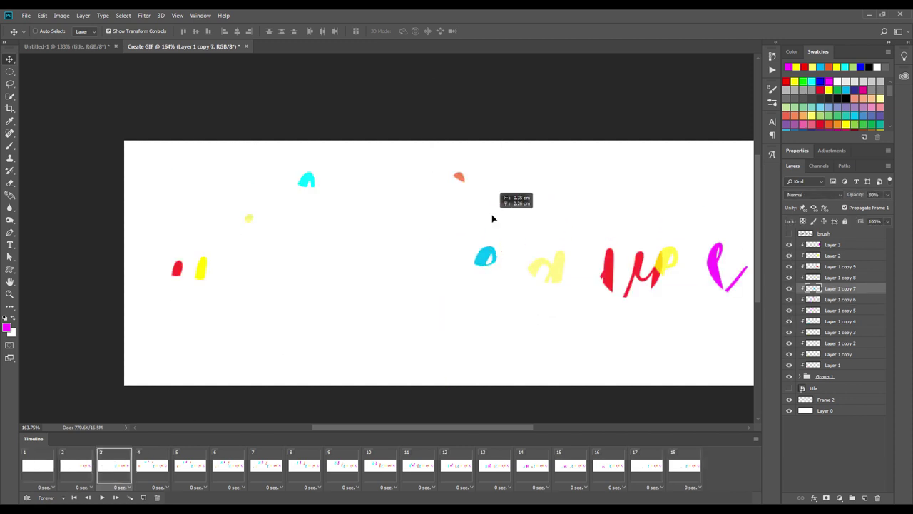
# Step: Lower the cyan e in frame 6 and shift it right around frame 9
pyautogui.click(163, 475)
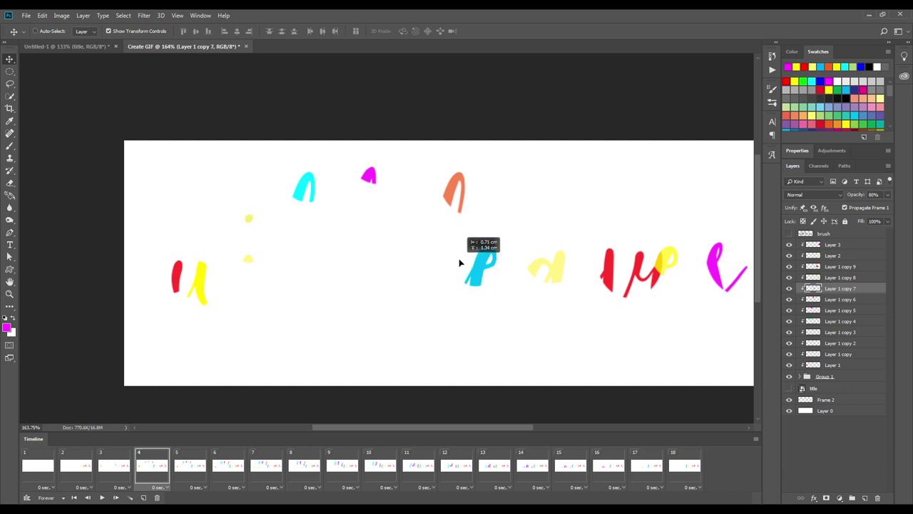
pyautogui.click(190, 469)
pyautogui.click(228, 467)
pyautogui.moveTo(485, 264)
pyautogui.mouseDown()
pyautogui.moveTo(475, 286)
pyautogui.moveTo(495, 285)
pyautogui.mouseUp()
pyautogui.click(266, 467)
pyautogui.click(229, 468)
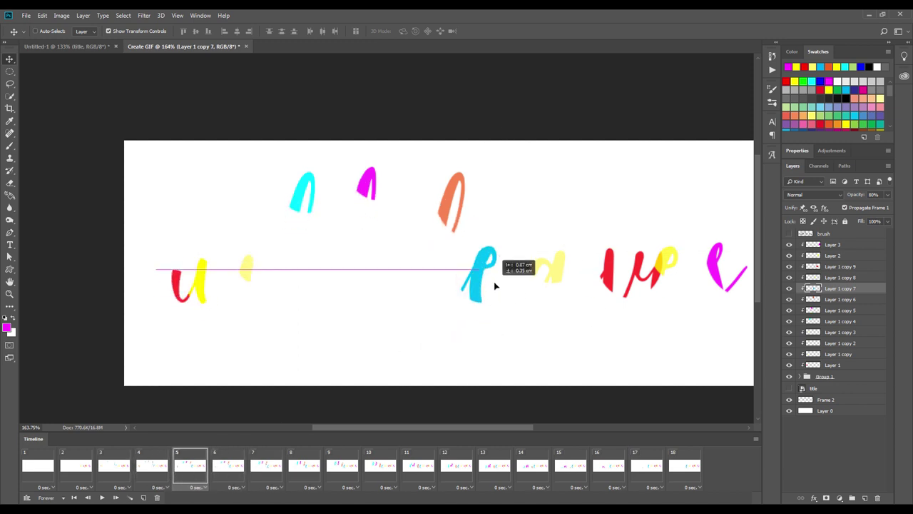
pyautogui.click(258, 471)
pyautogui.click(296, 465)
pyautogui.click(342, 468)
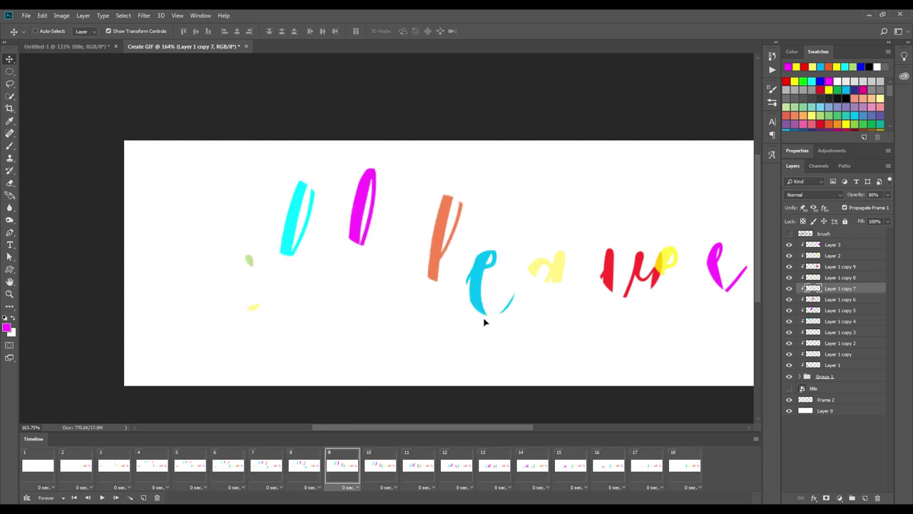
pyautogui.click(380, 465)
pyautogui.moveTo(477, 341); pyautogui.dragTo(523, 332)
# Step: Drift the cyan e rightward in frames 12, 15 and 16
pyautogui.click(418, 465)
pyautogui.click(457, 465)
pyautogui.moveTo(493, 307)
pyautogui.mouseDown()
pyautogui.moveTo(521, 330)
pyautogui.moveTo(552, 314)
pyautogui.moveTo(591, 318)
pyautogui.mouseUp()
pyautogui.click(495, 468)
pyautogui.click(532, 467)
pyautogui.click(571, 467)
pyautogui.moveTo(501, 275); pyautogui.dragTo(606, 303)
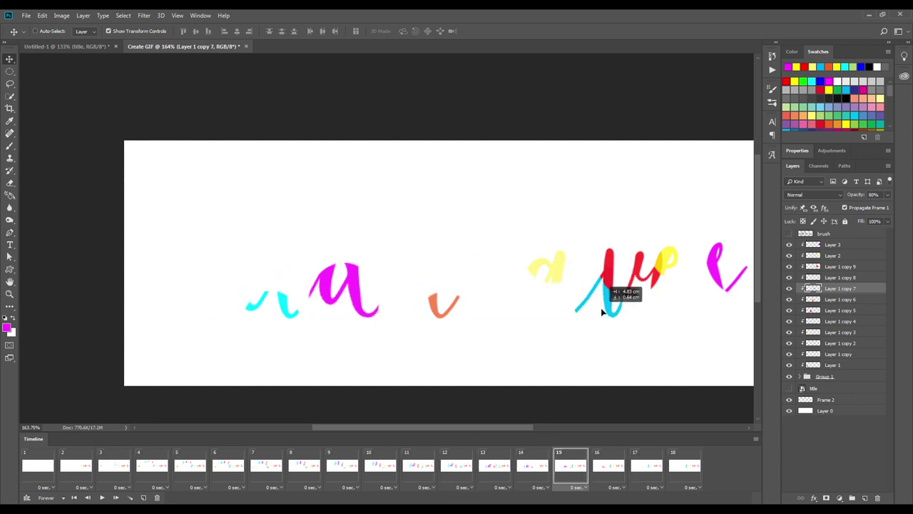
pyautogui.click(608, 467)
pyautogui.moveTo(515, 289)
pyautogui.mouseDown()
pyautogui.moveTo(540, 326)
pyautogui.moveTo(621, 312)
pyautogui.mouseUp()
# Step: Place the cyan e right beside the red M in frame 18
pyautogui.click(647, 467)
pyautogui.click(684, 468)
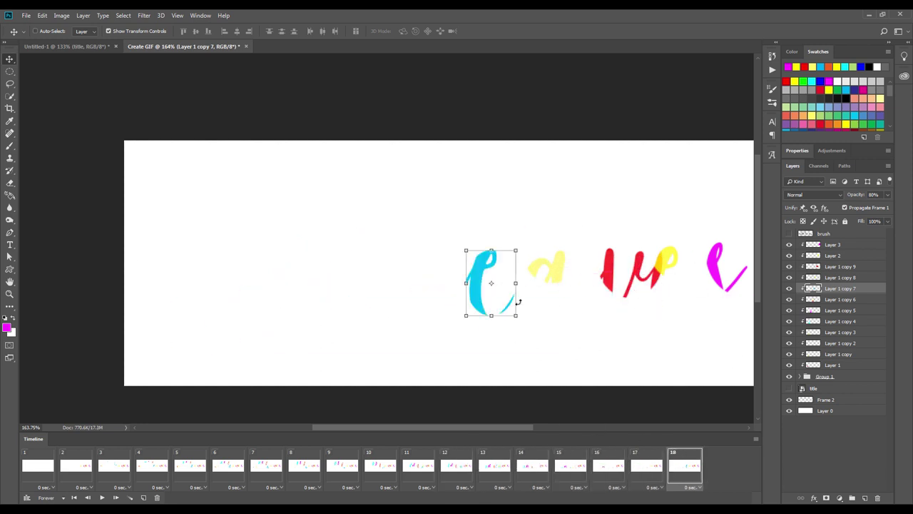
pyautogui.moveTo(515, 302); pyautogui.dragTo(658, 308)
pyautogui.moveTo(626, 364)
pyautogui.mouseDown()
pyautogui.moveTo(618, 300)
pyautogui.moveTo(603, 370)
pyautogui.mouseUp()
pyautogui.click(646, 467)
pyautogui.click(685, 467)
pyautogui.click(76, 467)
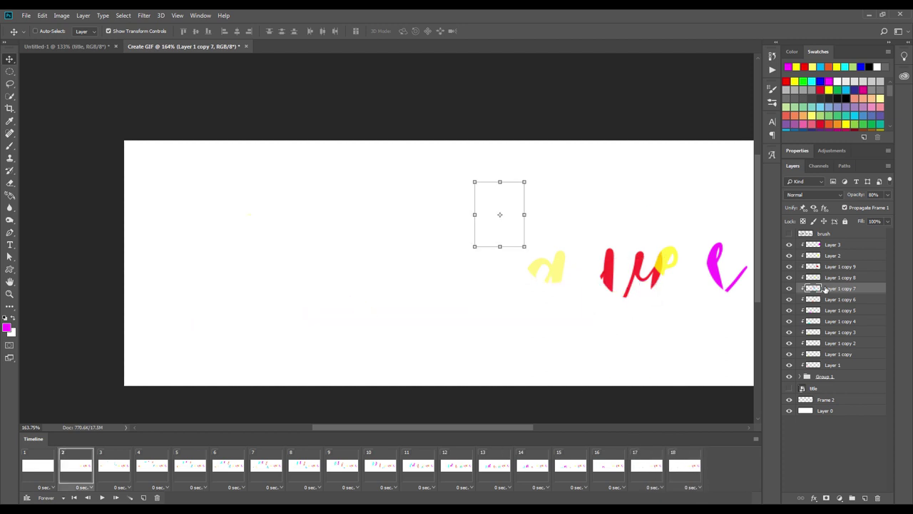
pyautogui.keyDown('ctrl'); pyautogui.click(559, 264); pyautogui.keyUp('ctrl')
# Step: Nudge the yellow stroke on Layer 1 copy 8 in frames 5 and 9
pyautogui.click(123, 471)
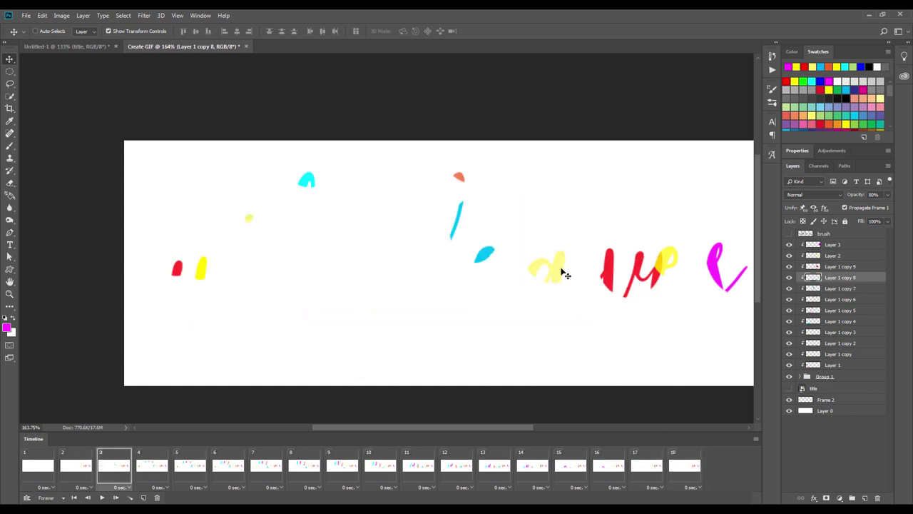
pyautogui.click(152, 467)
pyautogui.click(190, 468)
pyautogui.moveTo(550, 265)
pyautogui.mouseDown()
pyautogui.moveTo(552, 257)
pyautogui.moveTo(569, 298)
pyautogui.mouseUp()
pyautogui.click(228, 467)
pyautogui.click(266, 467)
pyautogui.click(304, 467)
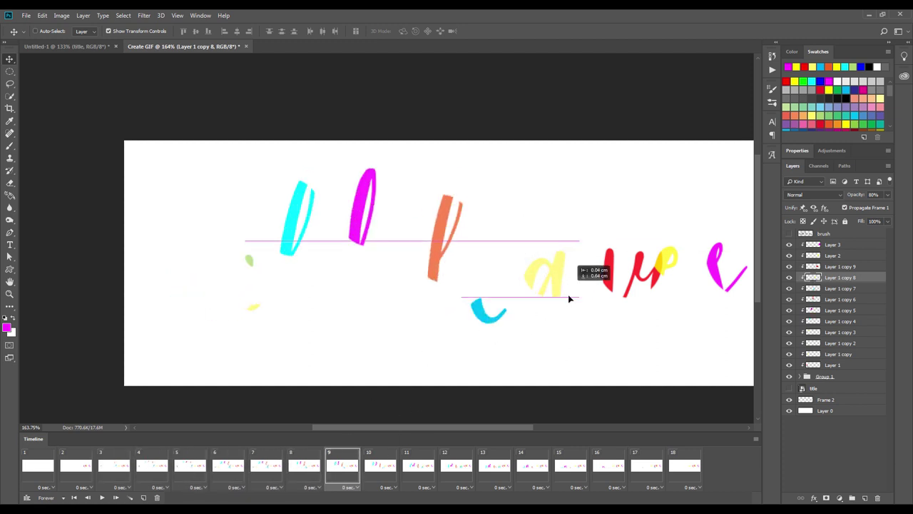
pyautogui.click(381, 467)
pyautogui.click(304, 467)
pyautogui.click(266, 467)
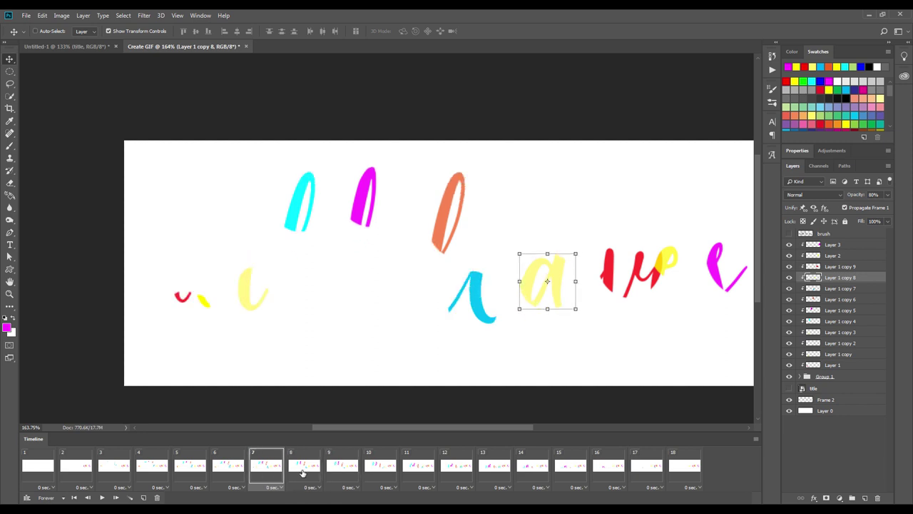
pyautogui.click(303, 467)
pyautogui.click(342, 468)
pyautogui.moveTo(538, 290); pyautogui.dragTo(543, 305)
# Step: Reposition the yellow stroke lower in frames 11 and 16
pyautogui.click(380, 467)
pyautogui.click(418, 467)
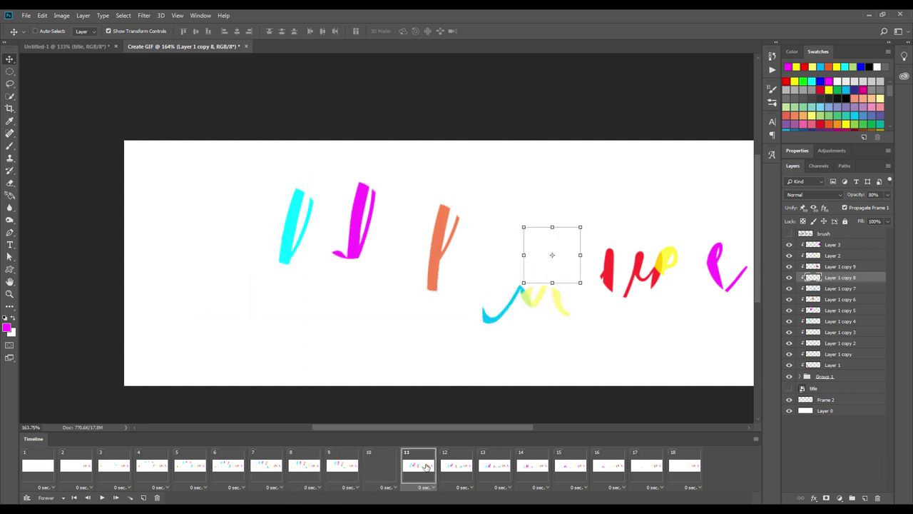
pyautogui.moveTo(549, 257)
pyautogui.mouseDown()
pyautogui.moveTo(531, 314)
pyautogui.moveTo(567, 348)
pyautogui.mouseUp()
pyautogui.click(456, 467)
pyautogui.click(494, 467)
pyautogui.click(532, 467)
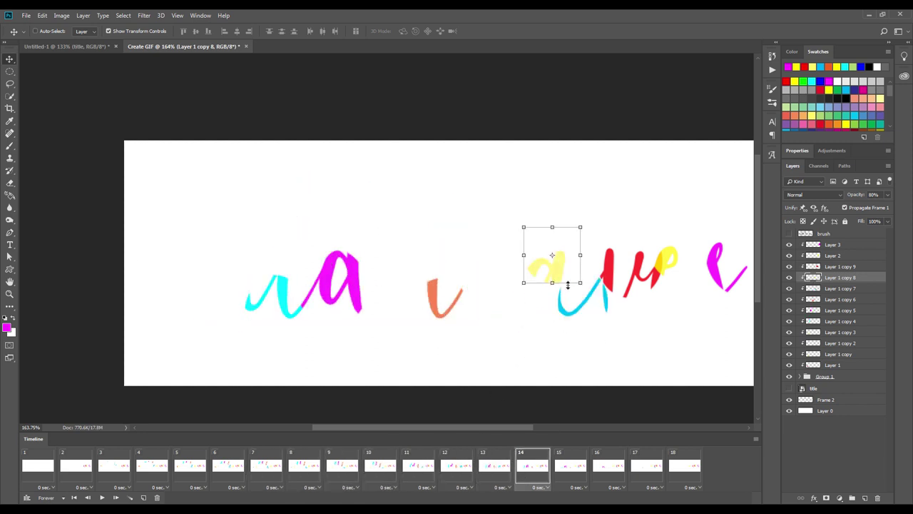
pyautogui.click(570, 465)
pyautogui.click(609, 465)
pyautogui.moveTo(556, 326); pyautogui.dragTo(542, 341)
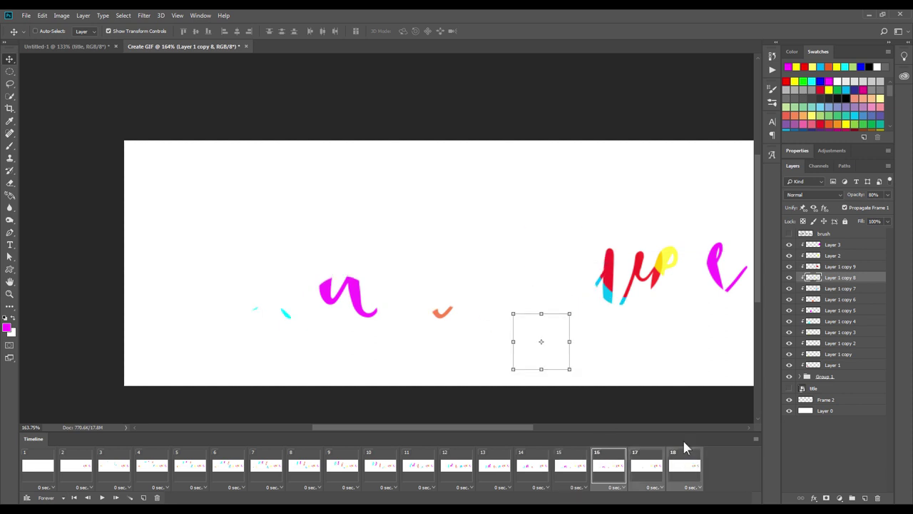
# Step: Lower the yellow stroke in frame 17 and settle it beside the red M in frame 18
pyautogui.click(647, 465)
pyautogui.moveTo(576, 302); pyautogui.dragTo(576, 344)
pyautogui.click(685, 465)
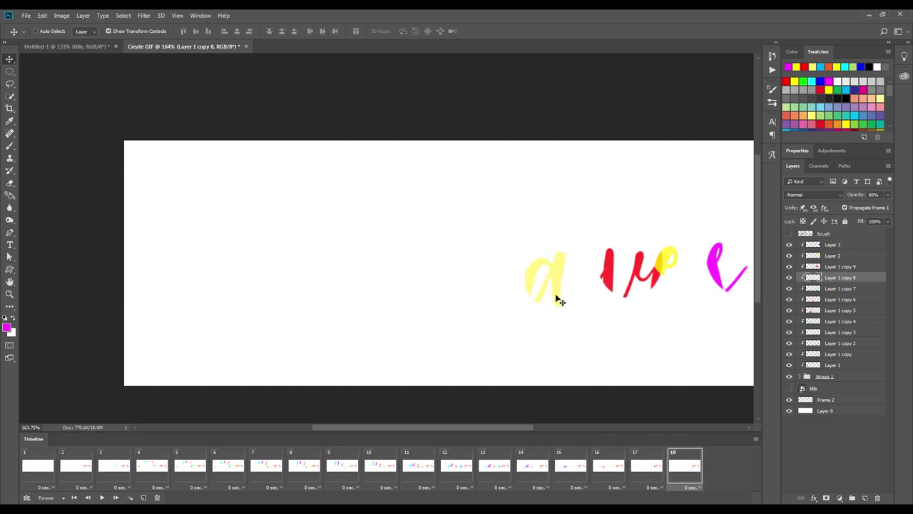
pyautogui.moveTo(556, 299); pyautogui.dragTo(565, 375)
pyautogui.click(838, 267)
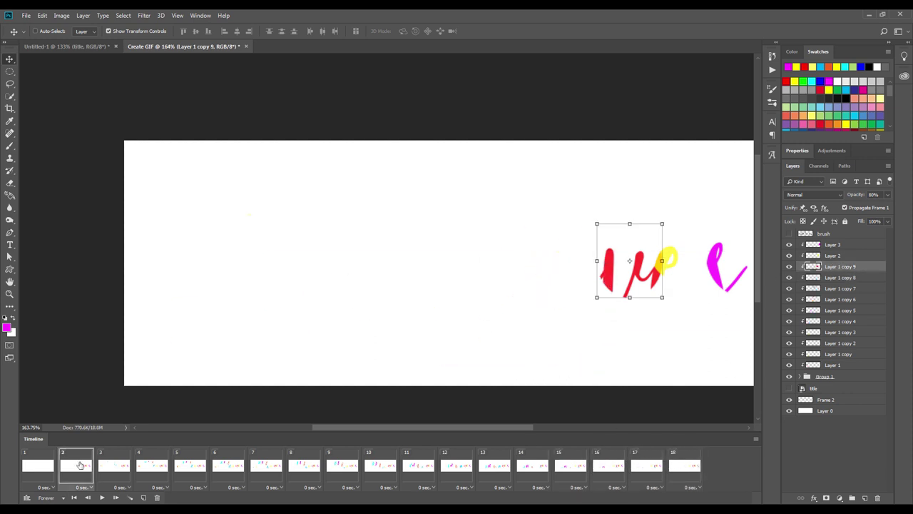
# Step: Nudge the red M stroke on Layer 1 copy 9 slightly in frame 3
pyautogui.click(114, 465)
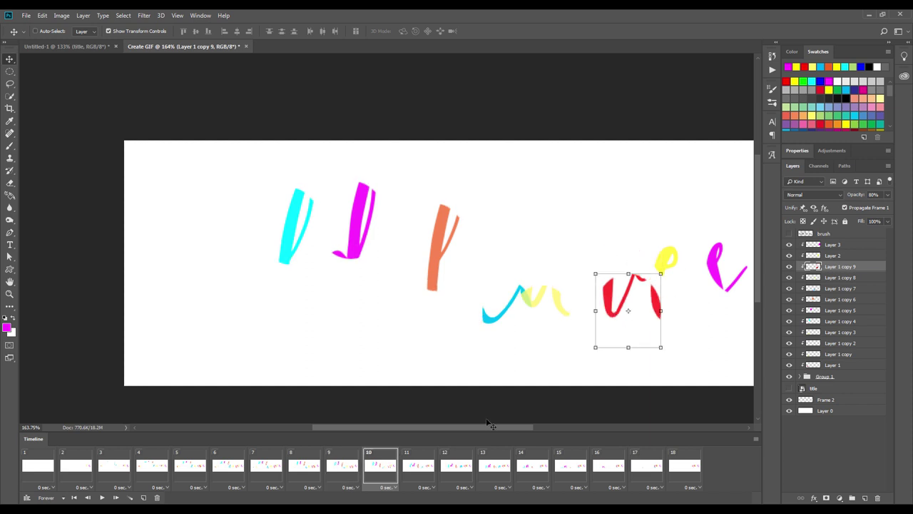
pyautogui.moveTo(645, 280)
pyautogui.mouseDown()
pyautogui.moveTo(652, 323)
pyautogui.moveTo(651, 285)
pyautogui.mouseUp()
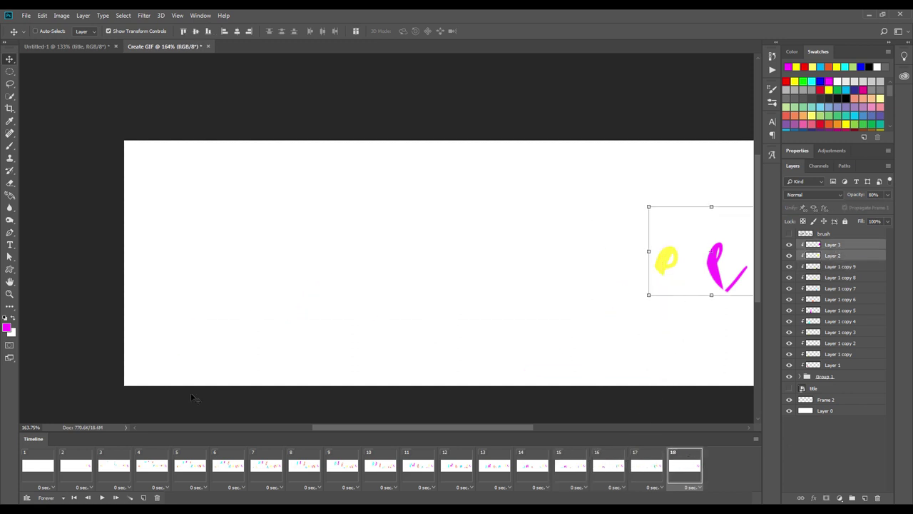
# Step: Drag the yellow and magenta end strokes into place on each early frame up to frame 10
pyautogui.moveTo(620, 293); pyautogui.dragTo(691, 229)
pyautogui.click(121, 467)
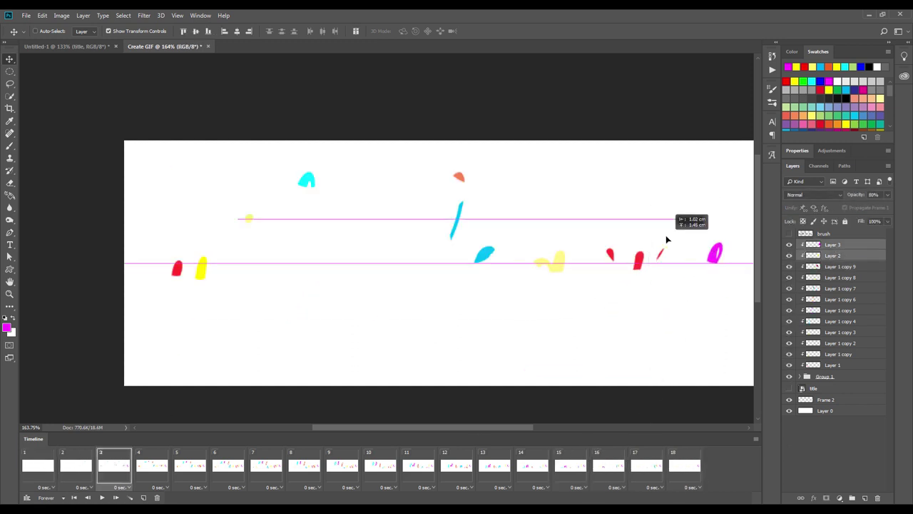
pyautogui.moveTo(691, 294); pyautogui.dragTo(695, 289)
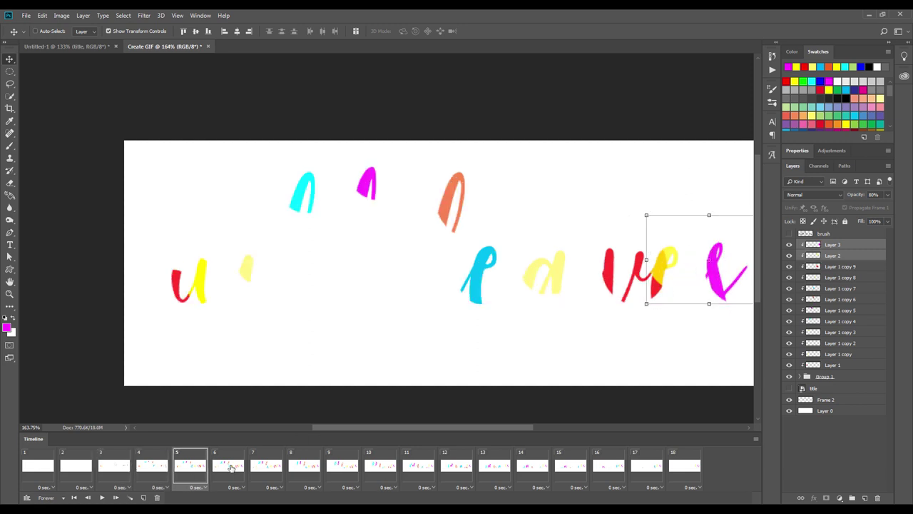
pyautogui.press('Right')
pyautogui.press('Right')
pyautogui.moveTo(687, 332); pyautogui.dragTo(699, 288)
pyautogui.press('Right')
pyautogui.moveTo(574, 305); pyautogui.dragTo(673, 282)
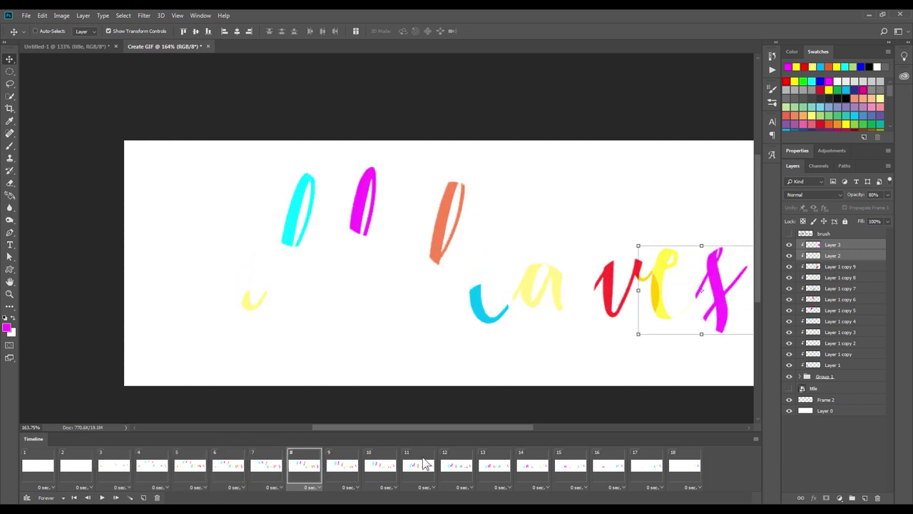
# Step: From frame 11 on, move the end strokes progressively lower, out of view by frame 16
pyautogui.press('Right')
pyautogui.press('Right')
pyautogui.moveTo(677, 321)
pyautogui.mouseDown()
pyautogui.moveTo(699, 290)
pyautogui.moveTo(683, 357)
pyautogui.mouseUp()
pyautogui.click(426, 467)
pyautogui.press('Right')
pyautogui.press('Right')
pyautogui.moveTo(685, 249); pyautogui.dragTo(647, 367)
pyautogui.press('Right')
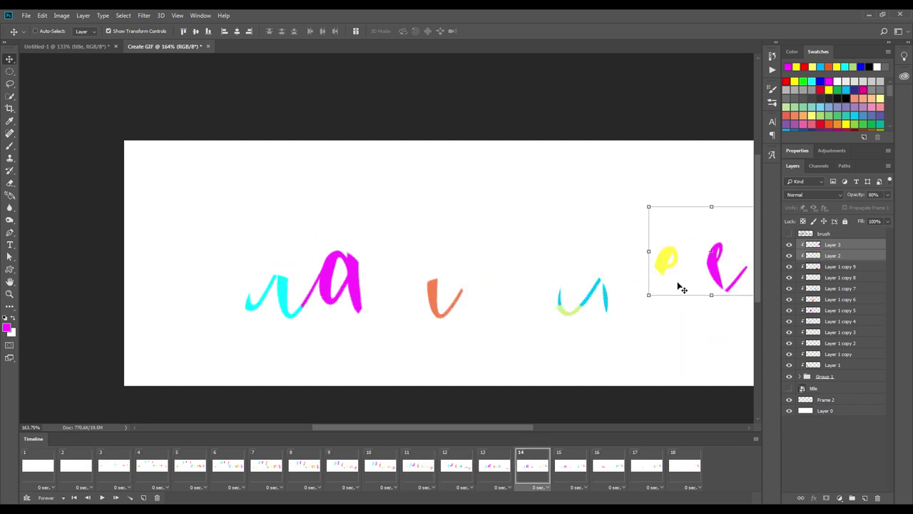
pyautogui.moveTo(683, 285)
pyautogui.mouseDown()
pyautogui.moveTo(637, 389)
pyautogui.moveTo(642, 374)
pyautogui.mouseUp()
pyautogui.press('Right')
pyautogui.click(625, 470)
pyautogui.moveTo(699, 271)
pyautogui.mouseDown()
pyautogui.moveTo(638, 412)
pyautogui.moveTo(674, 401)
pyautogui.mouseUp()
pyautogui.press('Right')
pyautogui.press('Right')
pyautogui.click(44, 468)
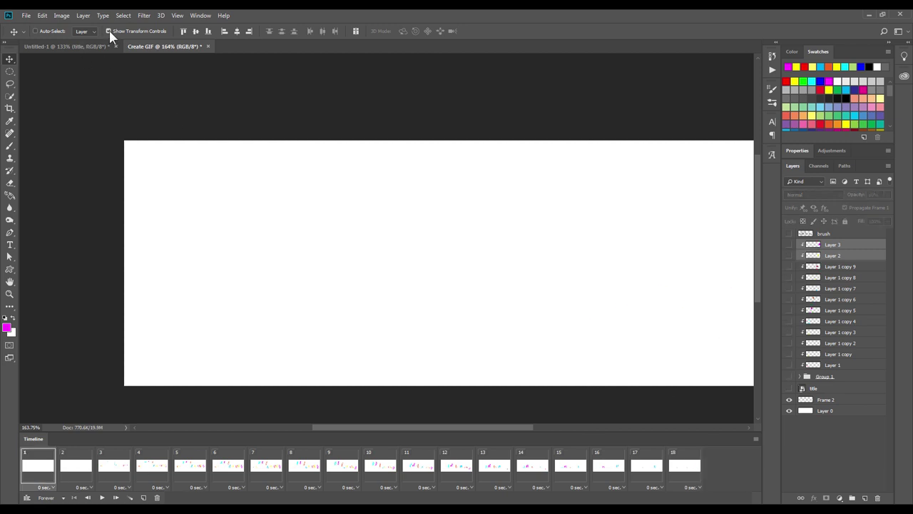
pyautogui.click(107, 499)
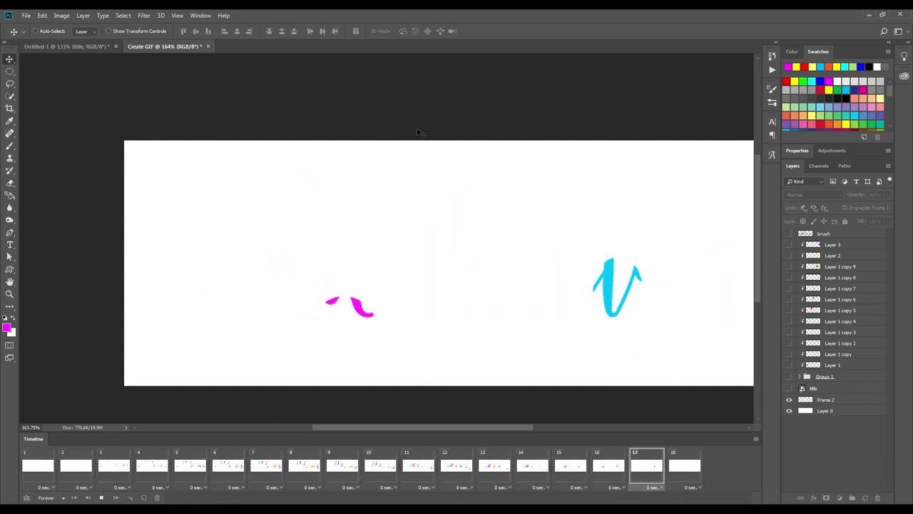
pyautogui.click(28, 467)
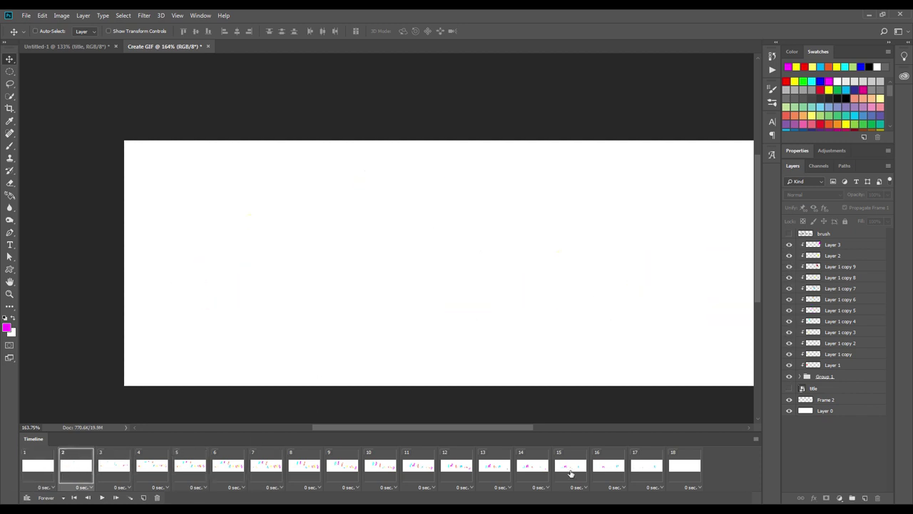
pyautogui.moveTo(570, 472)
pyautogui.mouseDown()
pyautogui.moveTo(338, 485)
pyautogui.moveTo(216, 477)
pyautogui.moveTo(344, 475)
pyautogui.mouseUp()
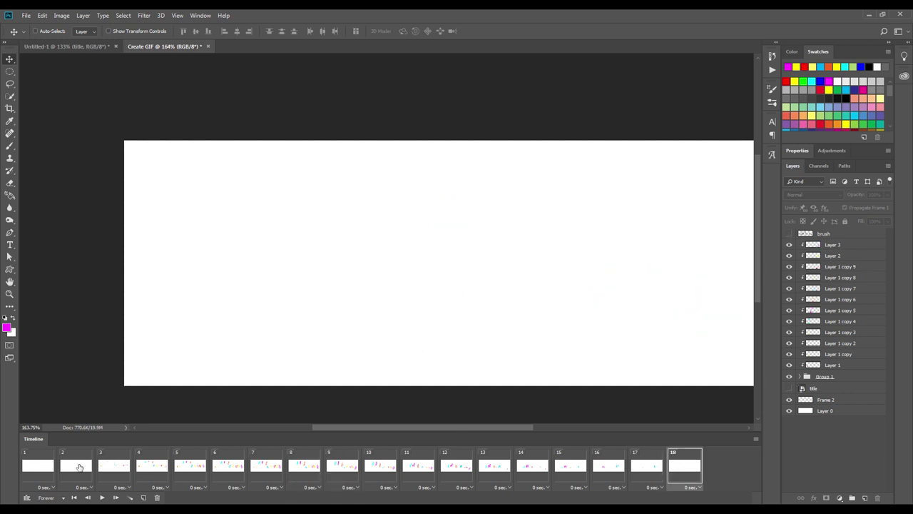
# Step: Select stroke Layers 1 through 3 together and go to frame 9
pyautogui.click(853, 367)
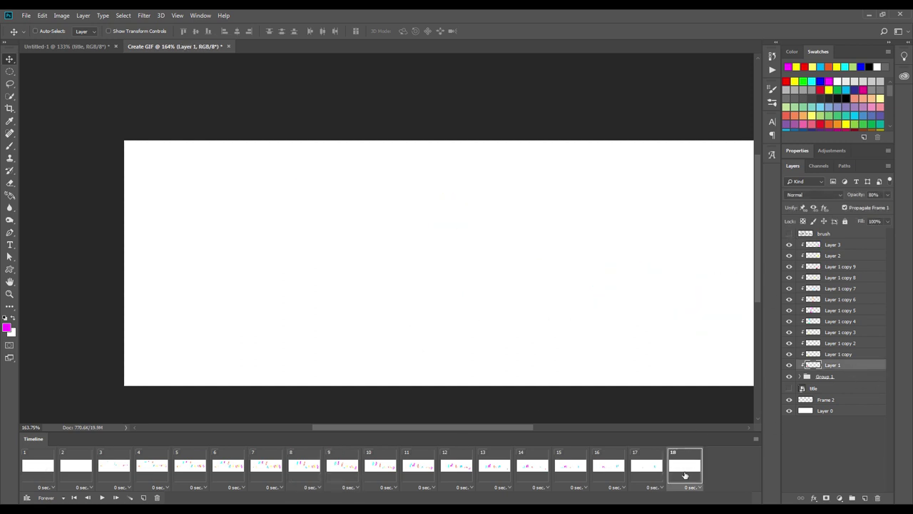
pyautogui.click(385, 472)
pyautogui.keyDown('shift'); pyautogui.click(837, 251); pyautogui.keyUp('shift')
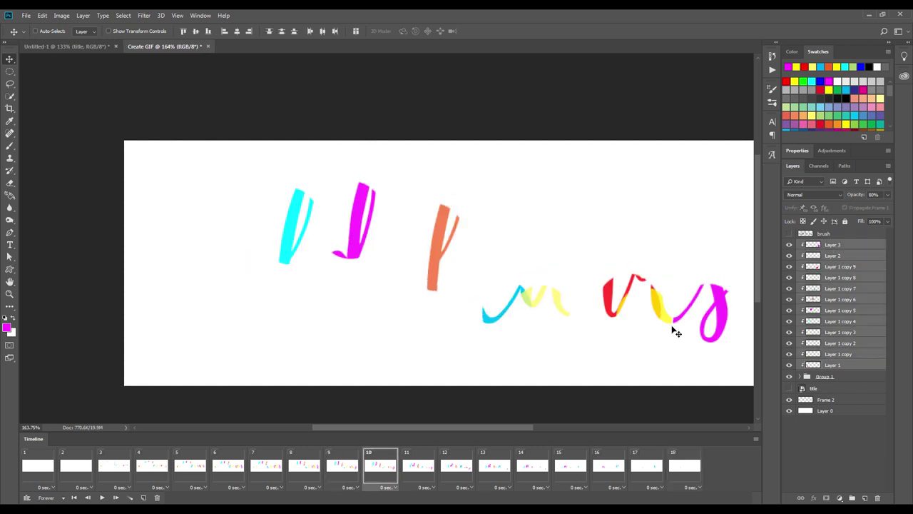
pyautogui.click(349, 471)
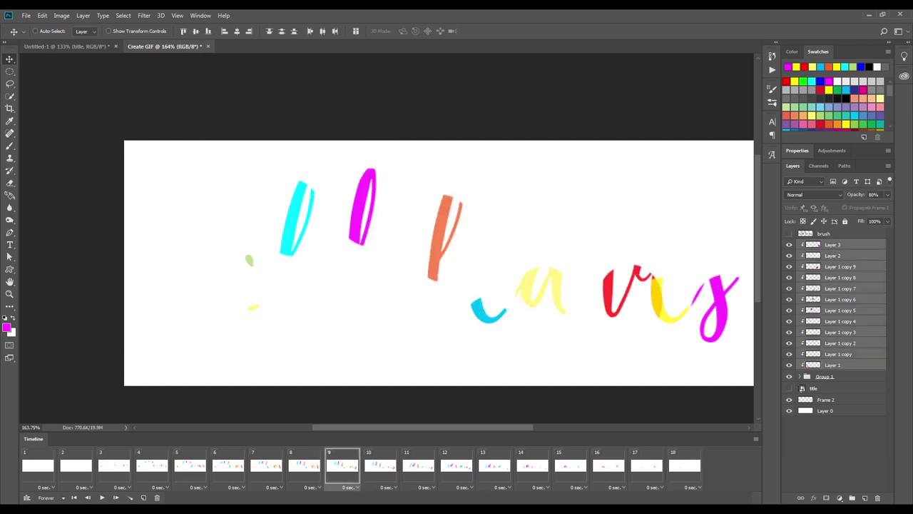
# Step: Adjust the strokes' opacity on frames 5 through 11, with frame 5 faded
pyautogui.click(314, 478)
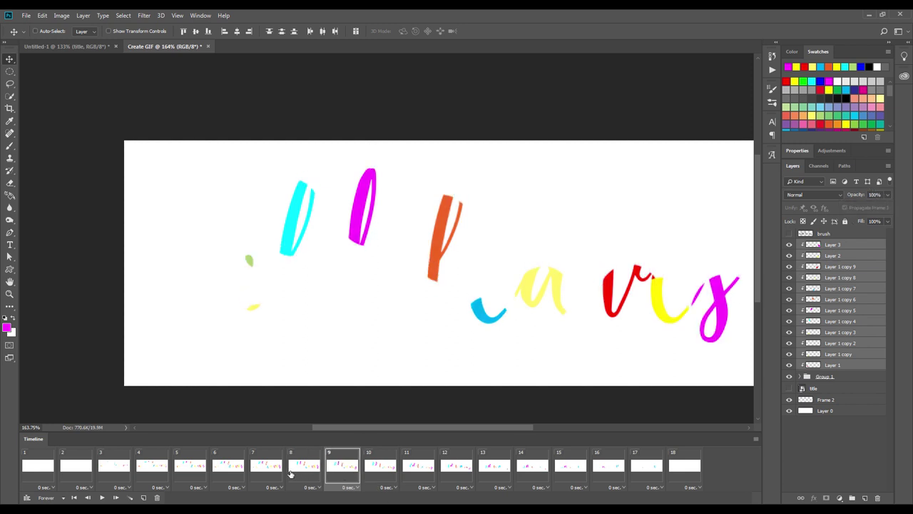
pyautogui.click(270, 467)
pyautogui.click(204, 468)
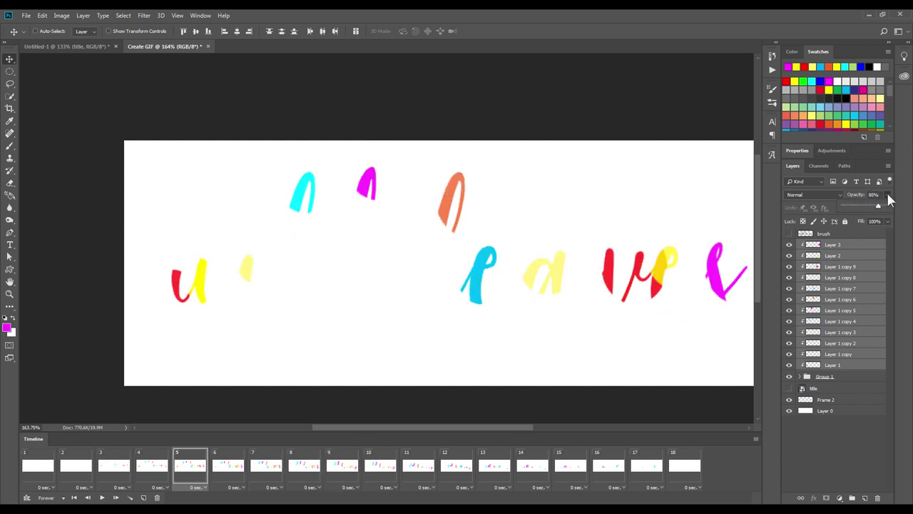
pyautogui.click(228, 468)
pyautogui.click(265, 468)
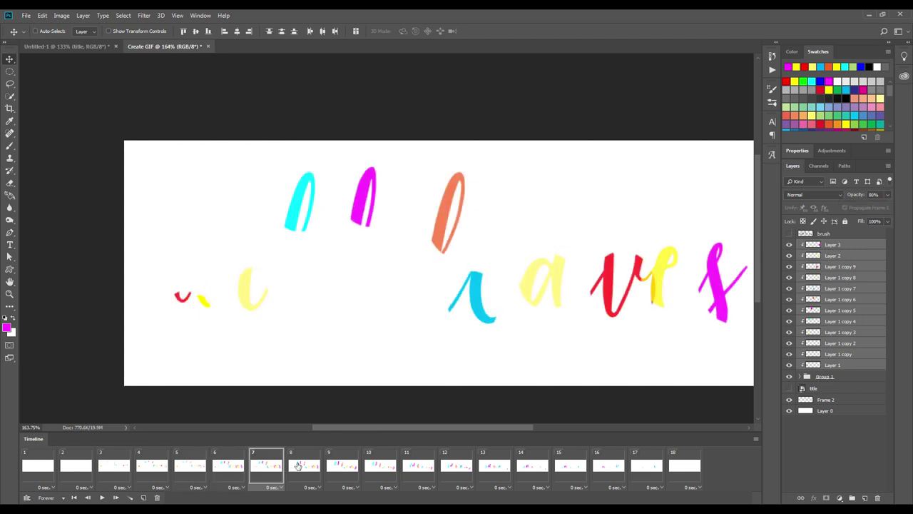
pyautogui.click(304, 467)
pyautogui.click(342, 467)
pyautogui.click(378, 468)
pyautogui.click(417, 467)
# Step: Make the strokes fully opaque on frame 11, then step through frames 13 to 18
pyautogui.click(887, 195)
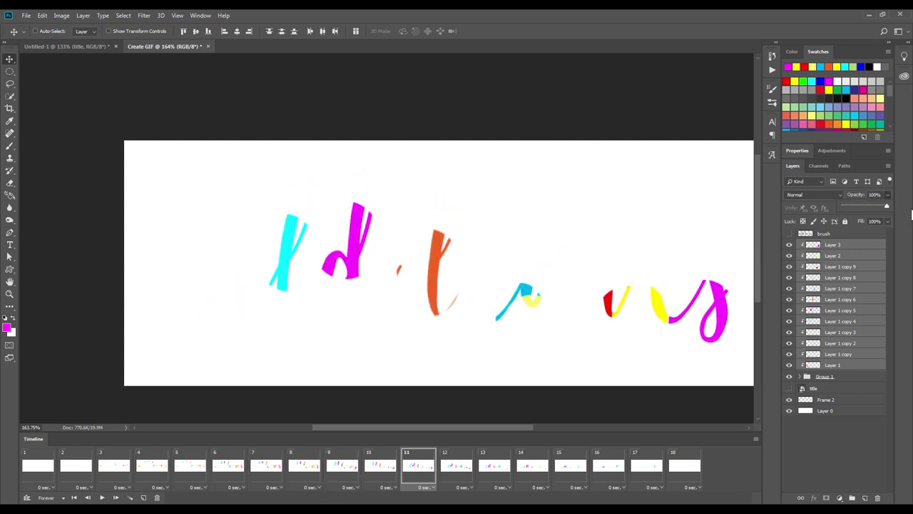
pyautogui.click(490, 468)
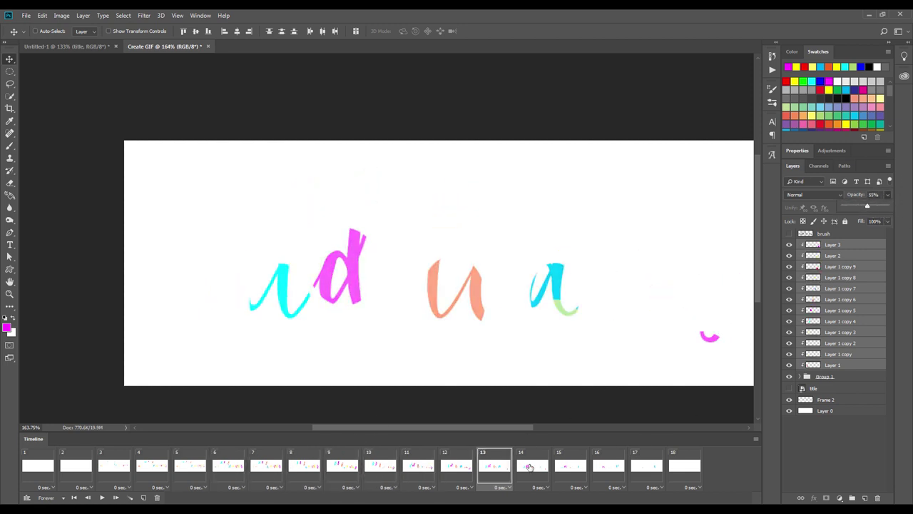
pyautogui.click(530, 467)
pyautogui.click(570, 467)
pyautogui.click(609, 467)
pyautogui.click(648, 467)
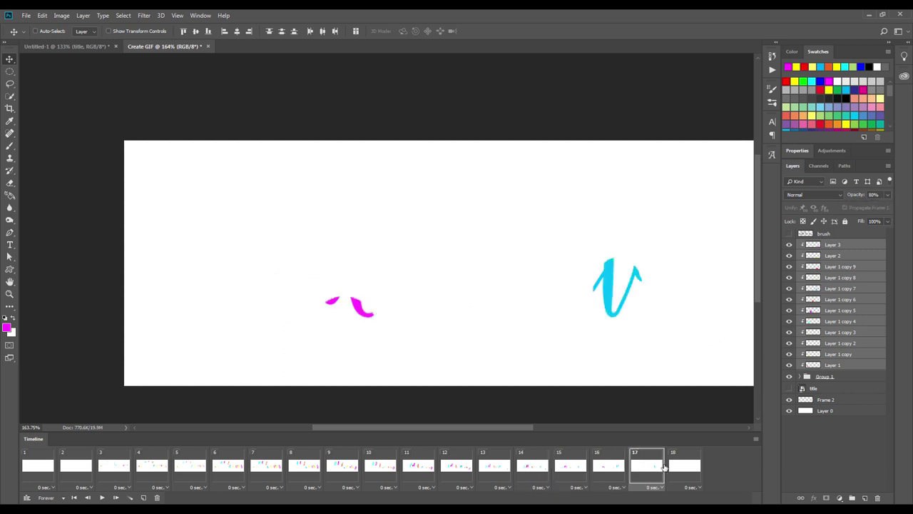
pyautogui.click(684, 468)
# Step: Play the animation preview, recheck frames 7 and 8, and return to frame 1
pyautogui.click(101, 497)
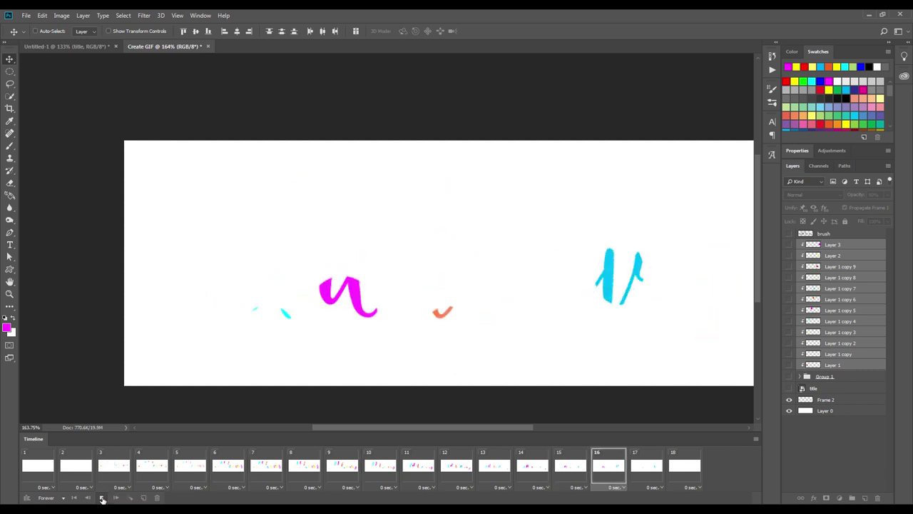
pyautogui.click(101, 497)
pyautogui.click(76, 467)
pyautogui.click(259, 466)
pyautogui.click(302, 465)
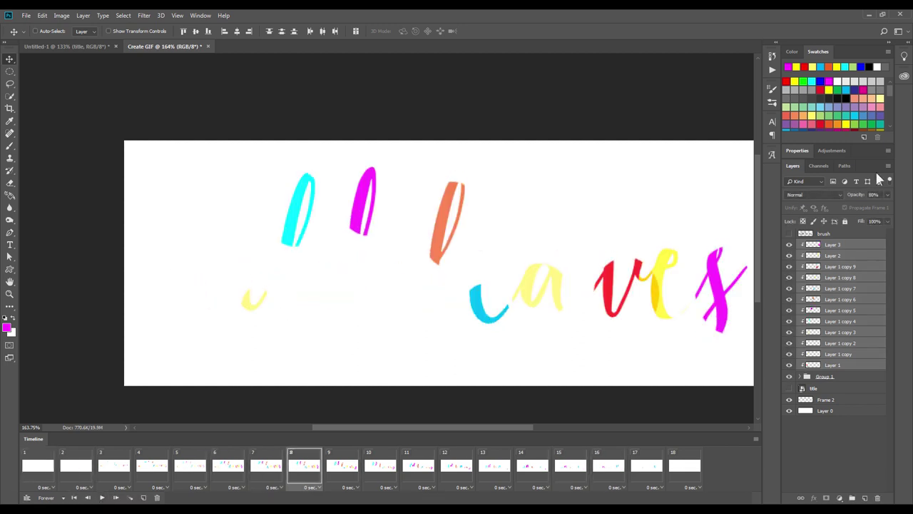
pyautogui.click(38, 468)
# Step: Select all frames and review frames 2 through 6
pyautogui.keyDown('shift'); pyautogui.click(689, 467); pyautogui.keyUp('shift')
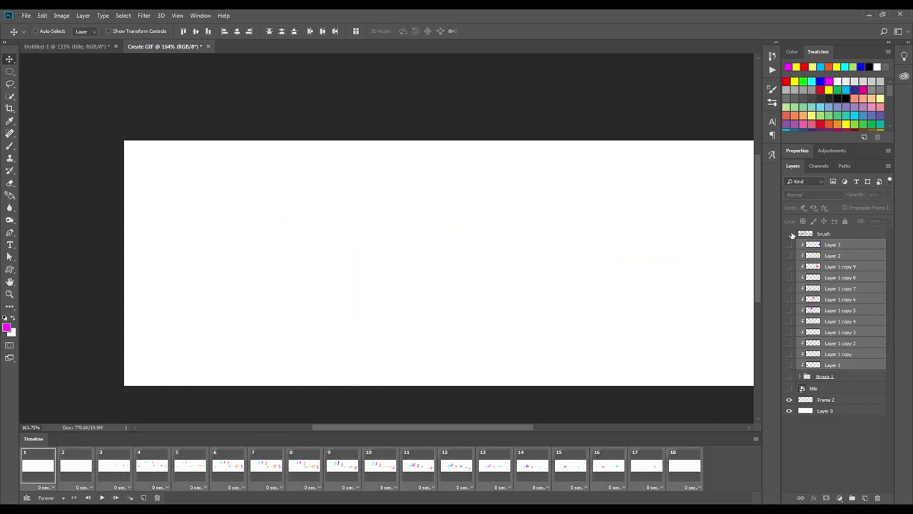
pyautogui.click(76, 465)
pyautogui.click(114, 465)
pyautogui.click(152, 465)
pyautogui.click(191, 465)
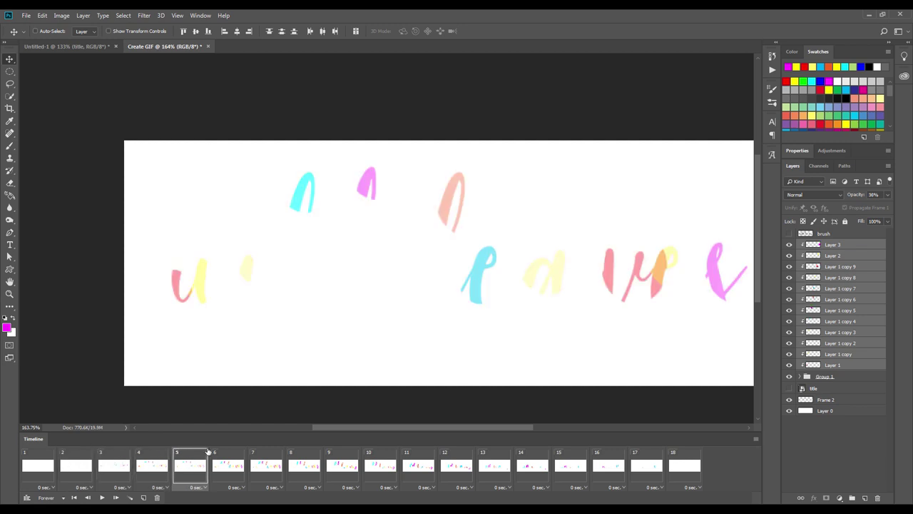
pyautogui.click(229, 465)
# Step: On frame 10, make the grey 'wild leaves' guide layer fainter, then hide it
pyautogui.click(342, 465)
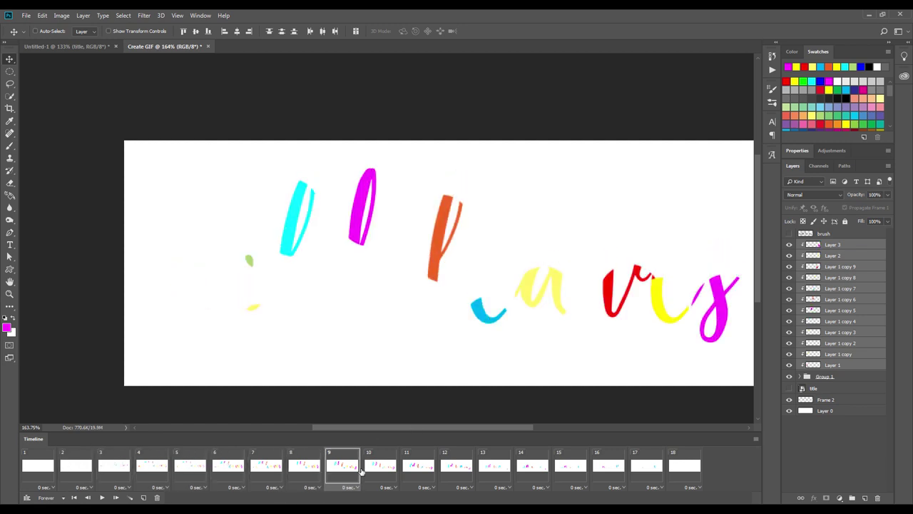
pyautogui.click(380, 465)
pyautogui.click(788, 233)
pyautogui.click(828, 234)
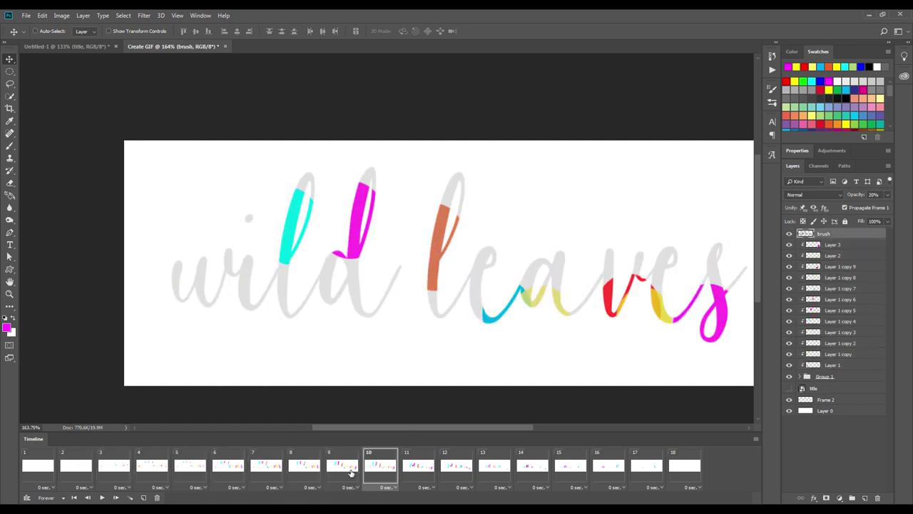
pyautogui.click(887, 194)
pyautogui.moveTo(878, 205); pyautogui.dragTo(848, 205)
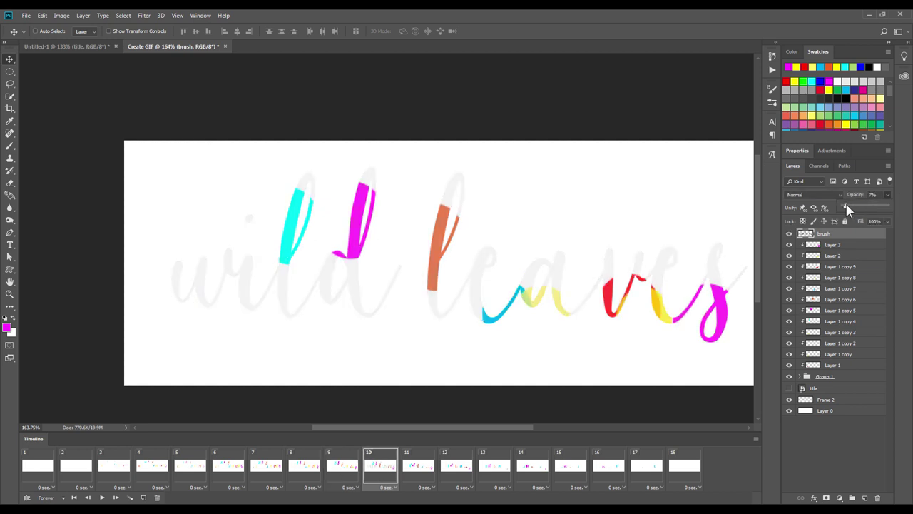
pyautogui.click(789, 233)
# Step: Toggle the grey guide text's visibility while stepping through frames 11 to 14
pyautogui.click(412, 465)
pyautogui.click(789, 234)
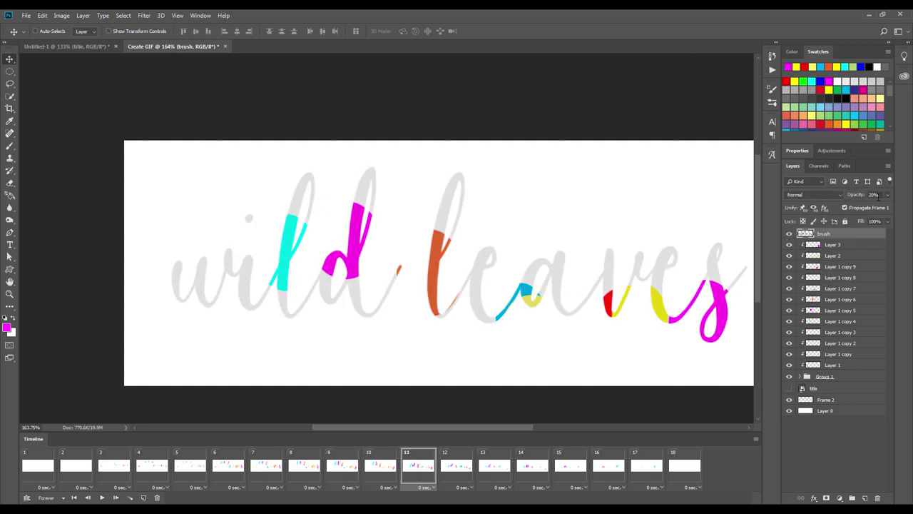
pyautogui.click(456, 465)
pyautogui.click(789, 233)
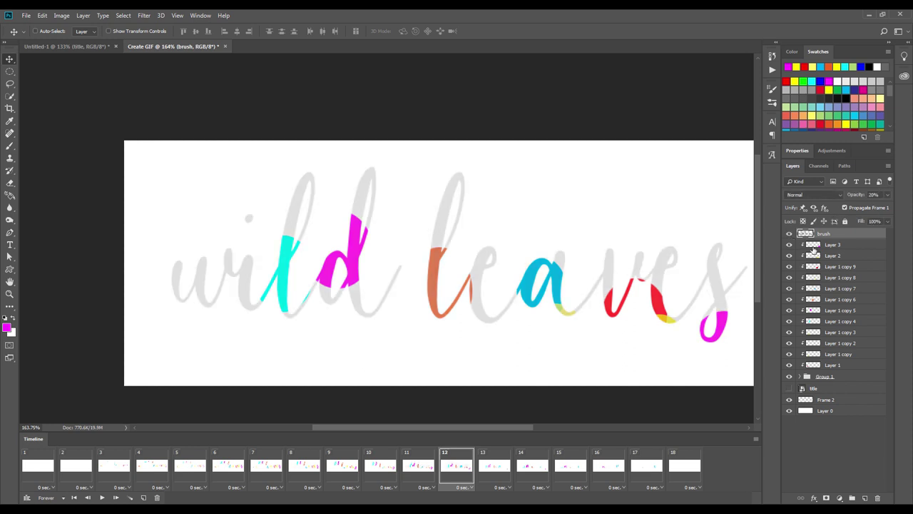
pyautogui.click(494, 465)
pyautogui.click(789, 233)
pyautogui.click(532, 465)
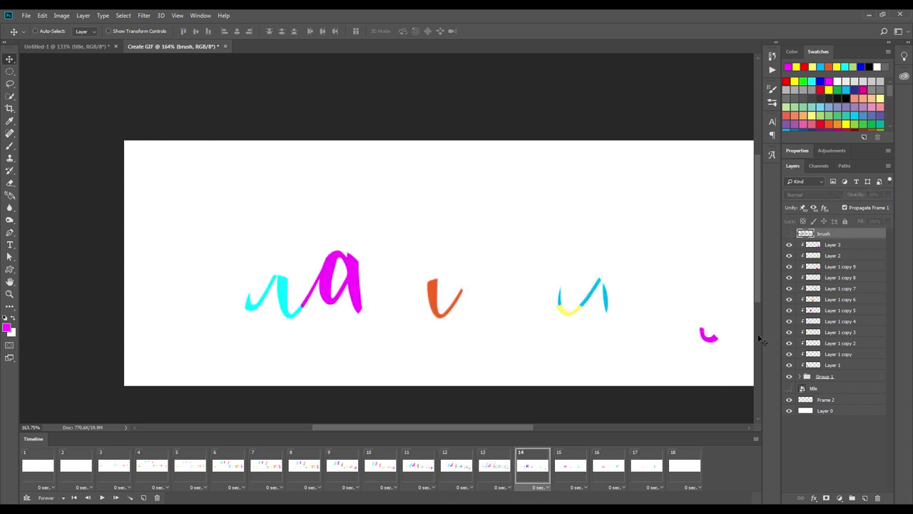
# Step: Show the guide text, enter 10, and hide it again on frames 15 and 16
pyautogui.click(789, 233)
pyautogui.write('1')
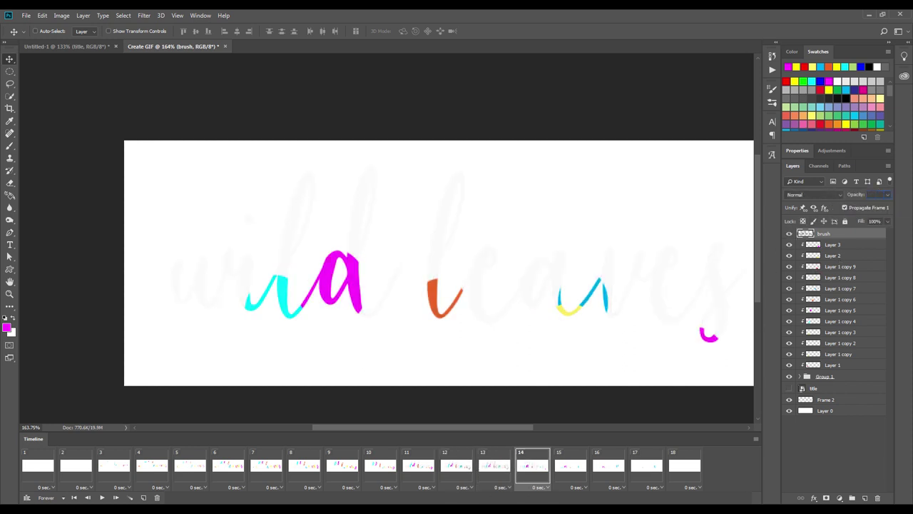
pyautogui.write('0')
pyautogui.click(574, 460)
pyautogui.click(789, 233)
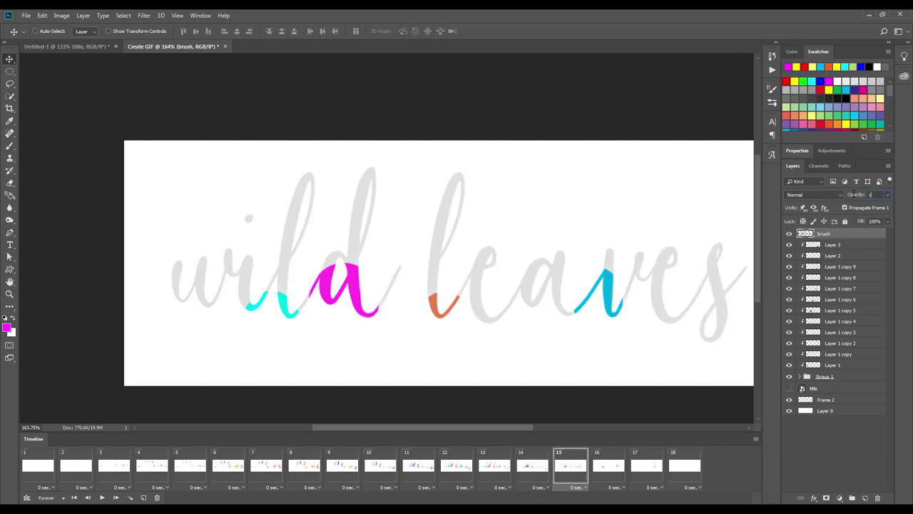
pyautogui.click(606, 478)
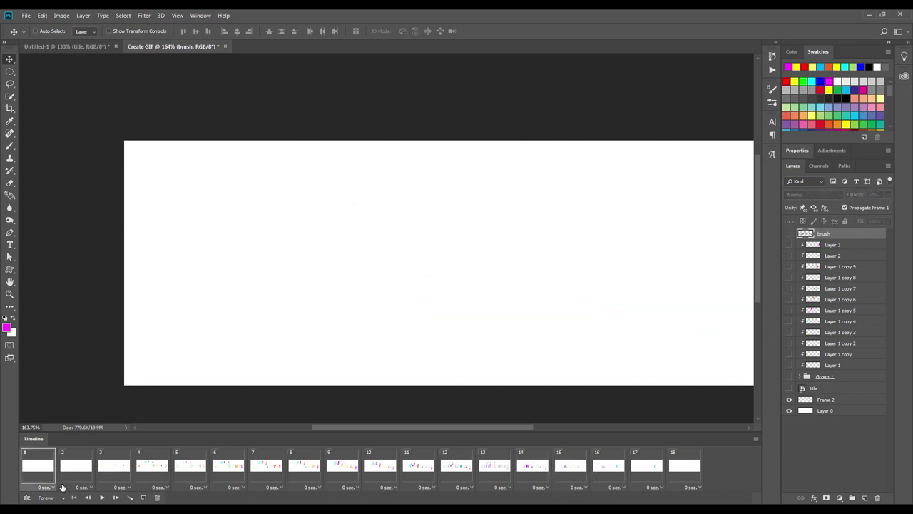
# Step: Preview the animation playback, then select frame 18
pyautogui.click(102, 497)
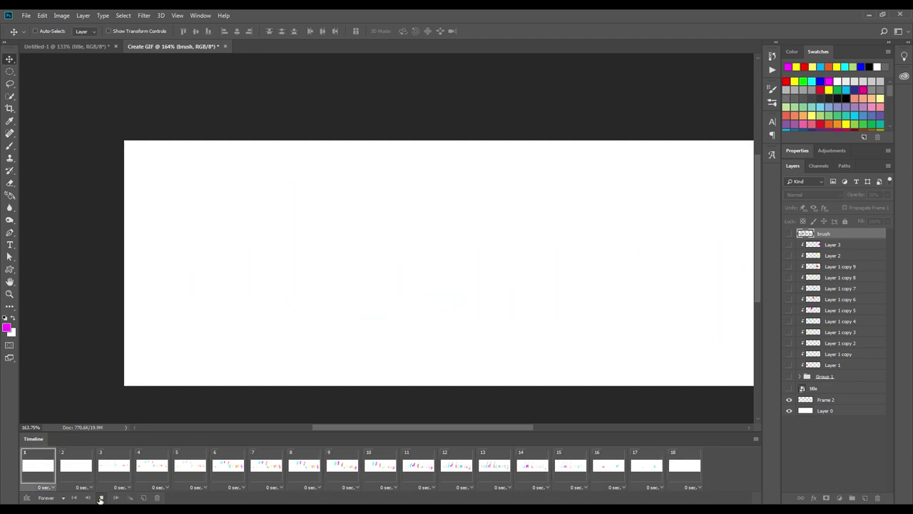
pyautogui.click(102, 497)
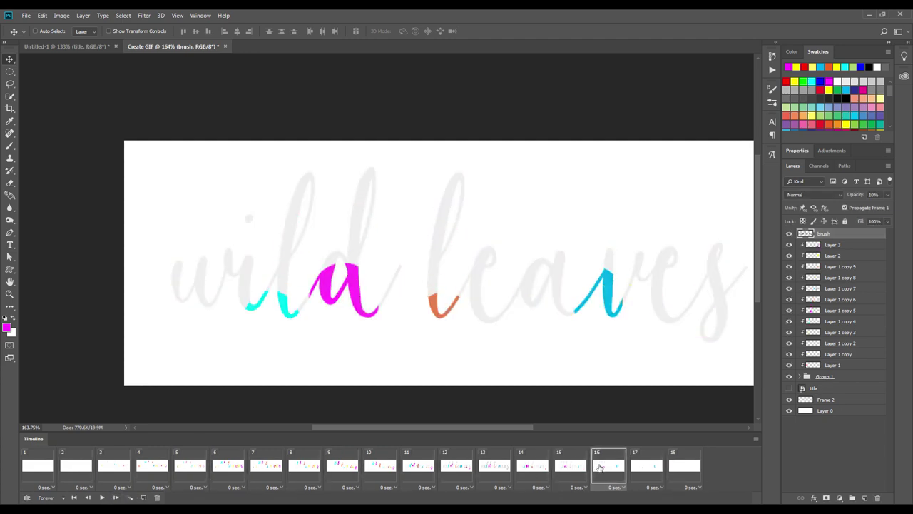
pyautogui.click(645, 465)
pyautogui.click(683, 465)
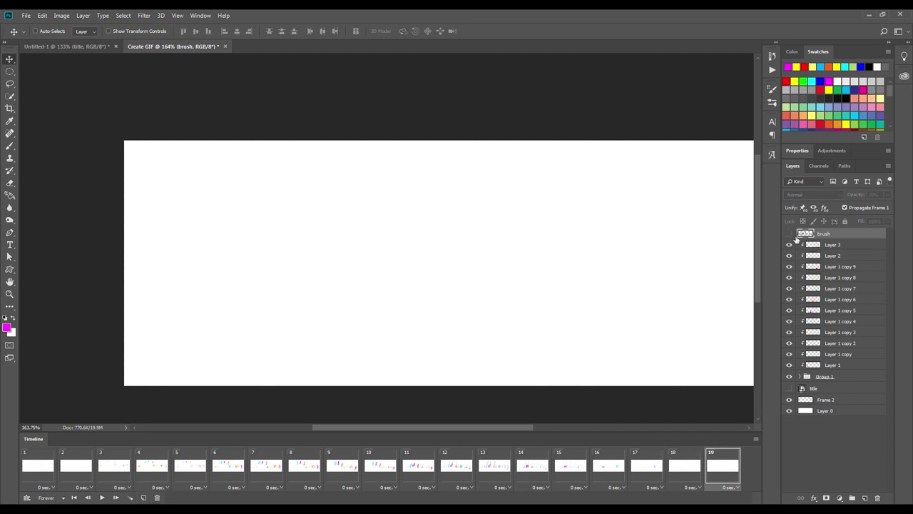
# Step: With Layers 1–3 selected, add frame 20 and move the strokes up about 35–46 px
pyautogui.click(841, 246)
pyautogui.keyDown('shift'); pyautogui.click(844, 366); pyautogui.keyUp('shift')
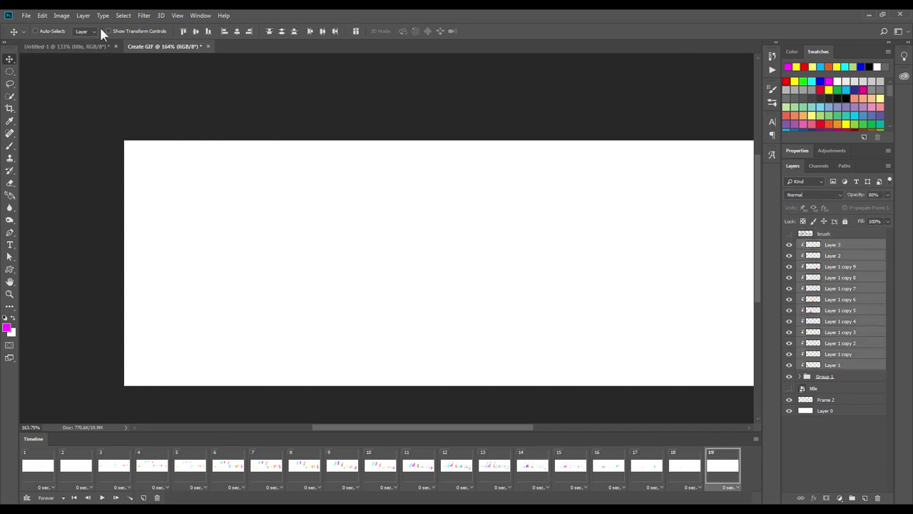
pyautogui.moveTo(539, 407); pyautogui.dragTo(550, 336)
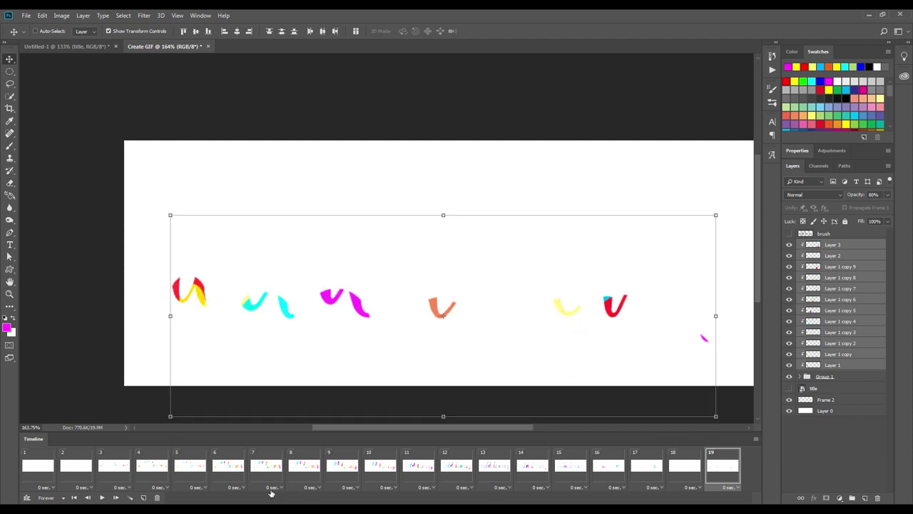
pyautogui.click(145, 497)
pyautogui.moveTo(461, 318); pyautogui.dragTo(461, 330)
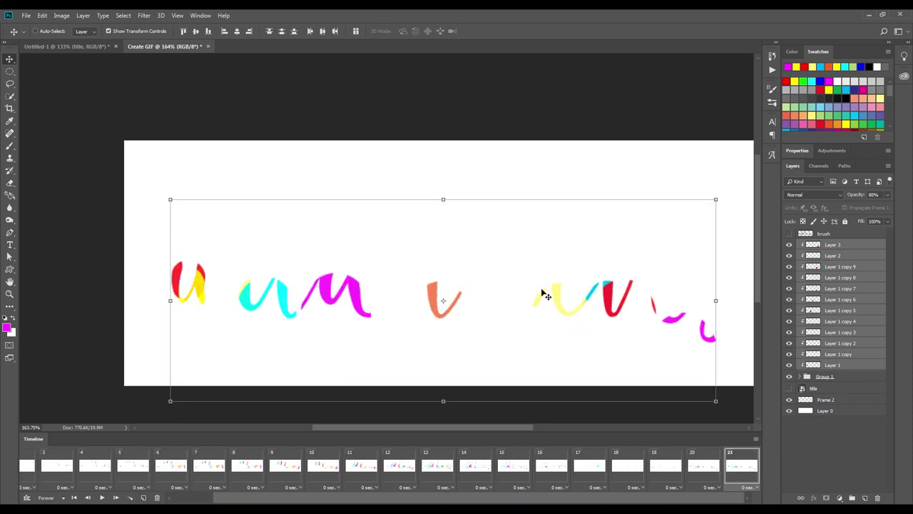
pyautogui.moveTo(544, 294); pyautogui.dragTo(547, 268)
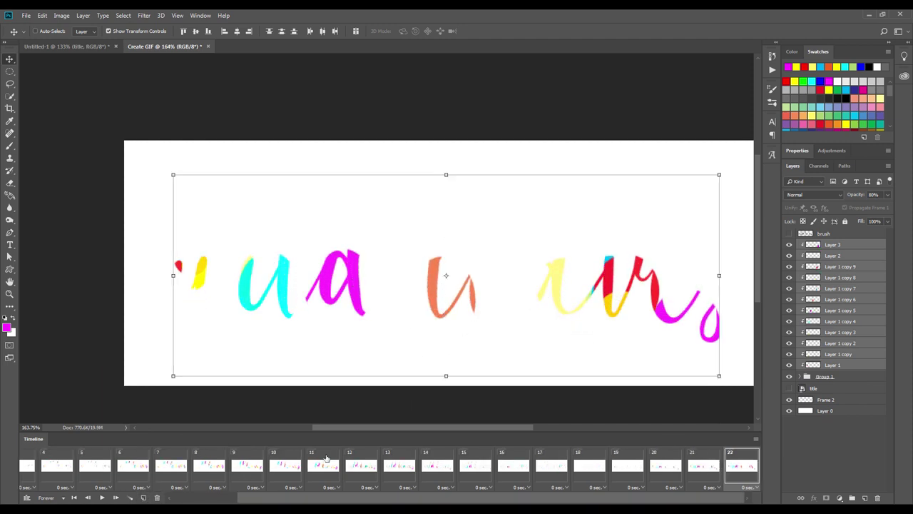
pyautogui.moveTo(431, 314)
pyautogui.mouseDown()
pyautogui.moveTo(432, 299)
pyautogui.moveTo(407, 306)
pyautogui.moveTo(452, 278)
pyautogui.moveTo(437, 271)
pyautogui.mouseUp()
# Step: Add frames 24 and 25, raise the strokes about 31 px, and fade them to 66% opacity
pyautogui.click(142, 497)
pyautogui.click(143, 497)
pyautogui.moveTo(591, 269); pyautogui.dragTo(592, 247)
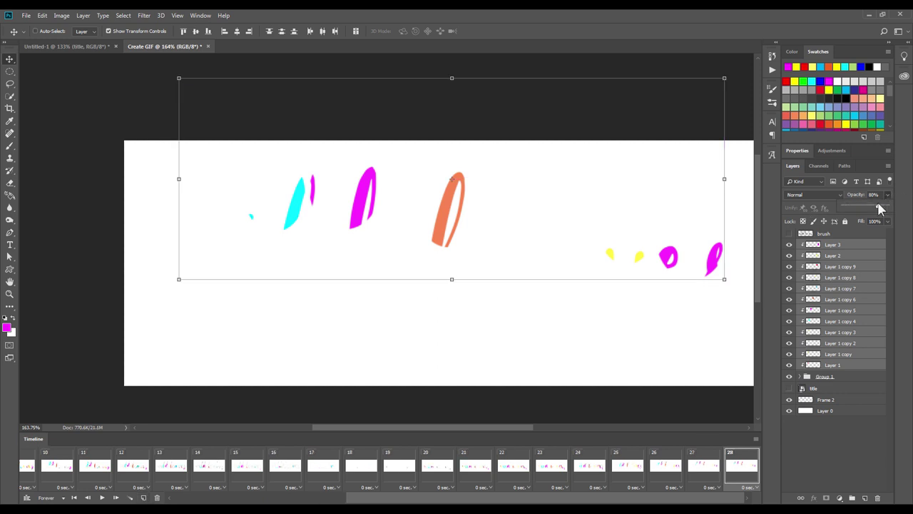
pyautogui.moveTo(880, 207); pyautogui.dragTo(851, 214)
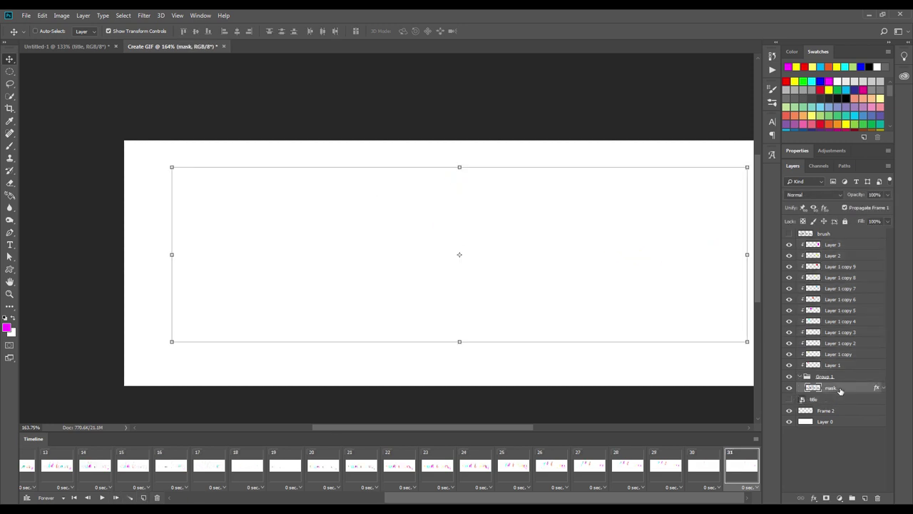
# Step: On frame 22, give the mask layer a dark grey Color Overlay
pyautogui.click(557, 466)
pyautogui.click(400, 469)
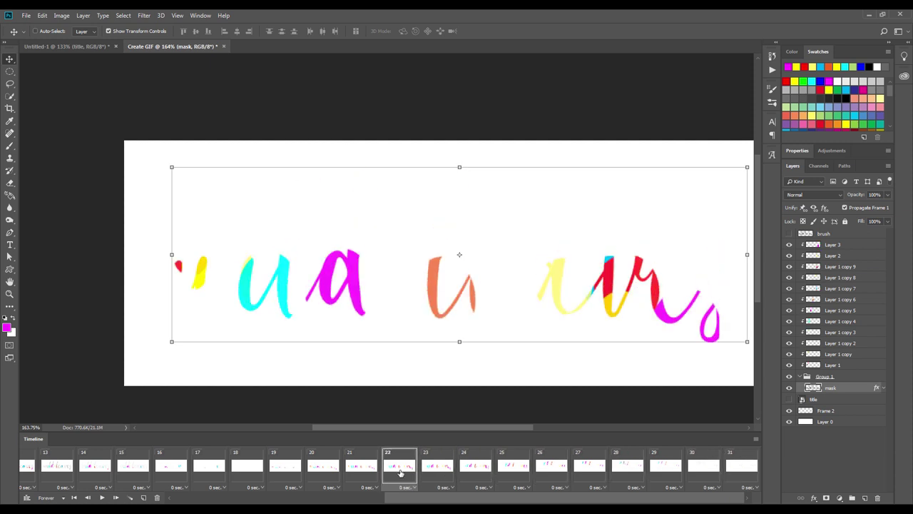
pyautogui.doubleClick(857, 389)
pyautogui.click(431, 268)
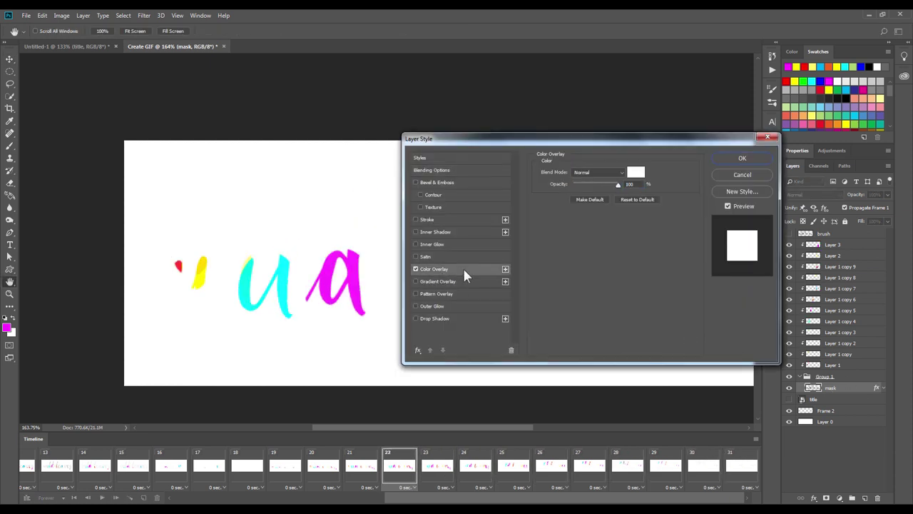
pyautogui.click(636, 173)
pyautogui.click(329, 185)
pyautogui.click(521, 91)
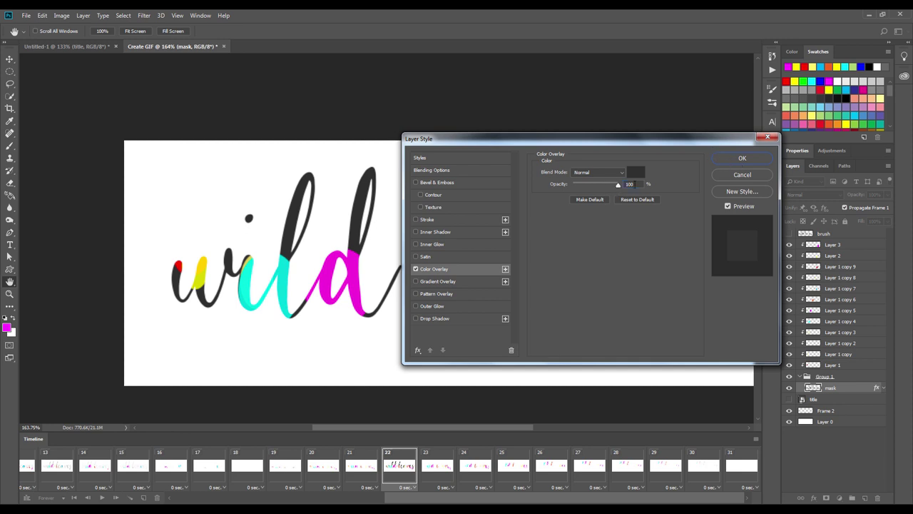
pyautogui.write('50')
pyautogui.press('Return')
# Step: On frame 21, set the mask layer's Color Overlay opacity to 10%
pyautogui.click(361, 467)
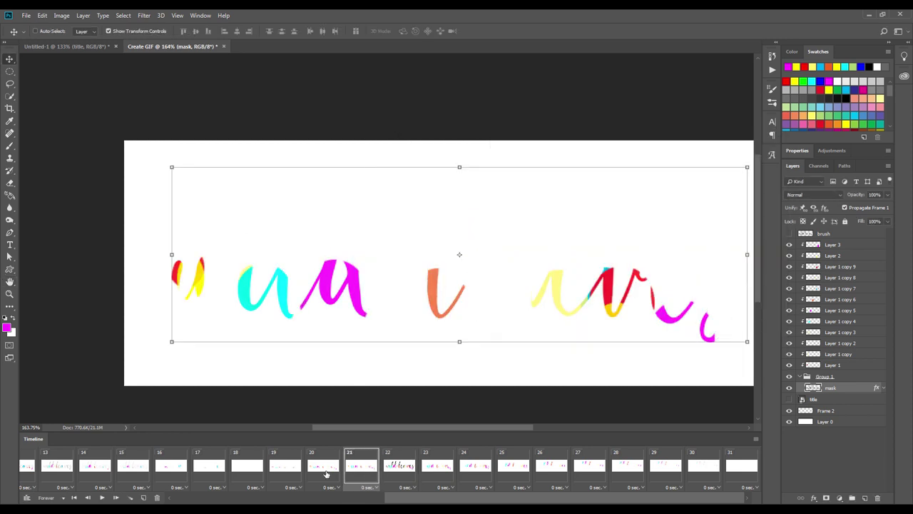
pyautogui.doubleClick(856, 389)
pyautogui.click(433, 268)
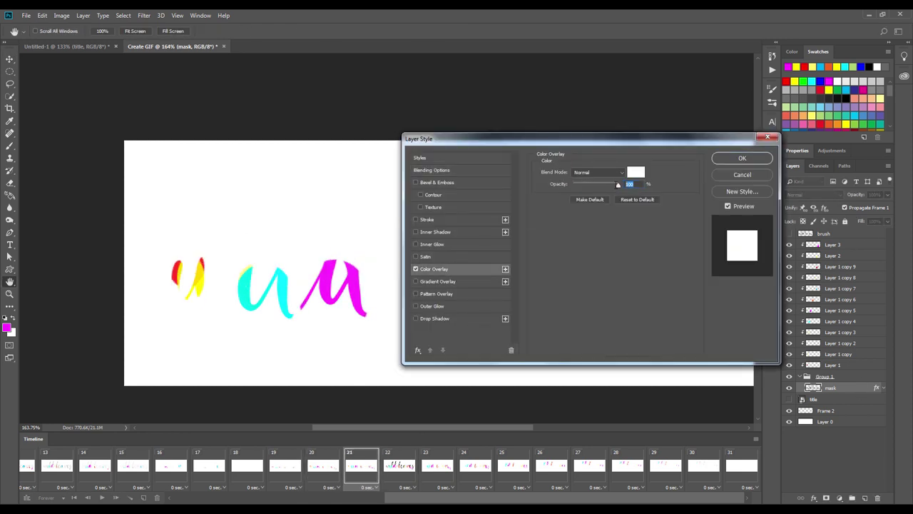
pyautogui.write('10')
pyautogui.press('Return')
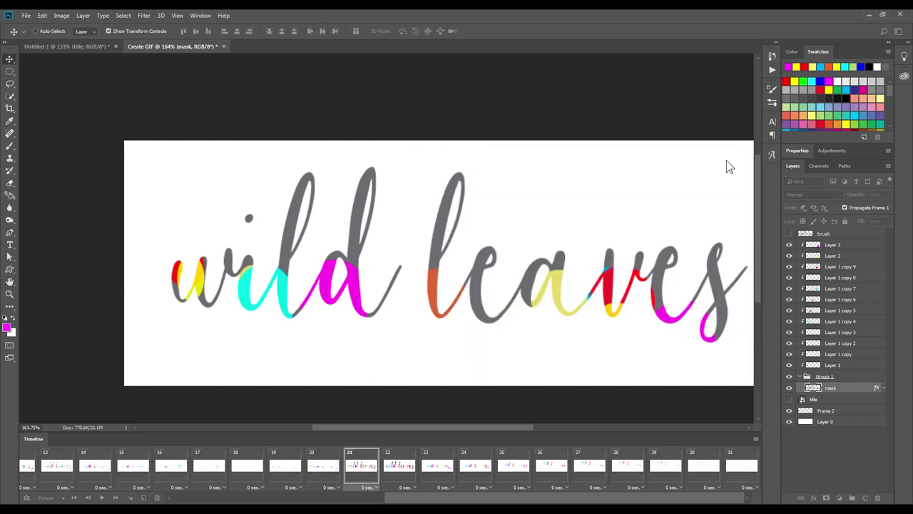
# Step: Compare the grey lettering across frames 20 to 23, ending on frame 21
pyautogui.click(322, 467)
pyautogui.click(392, 470)
pyautogui.click(425, 471)
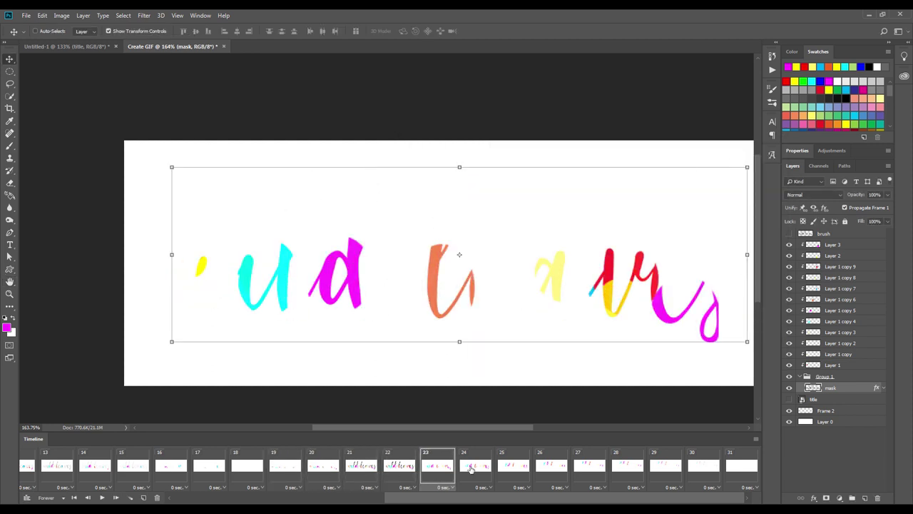
pyautogui.click(357, 471)
pyautogui.click(321, 470)
pyautogui.click(357, 471)
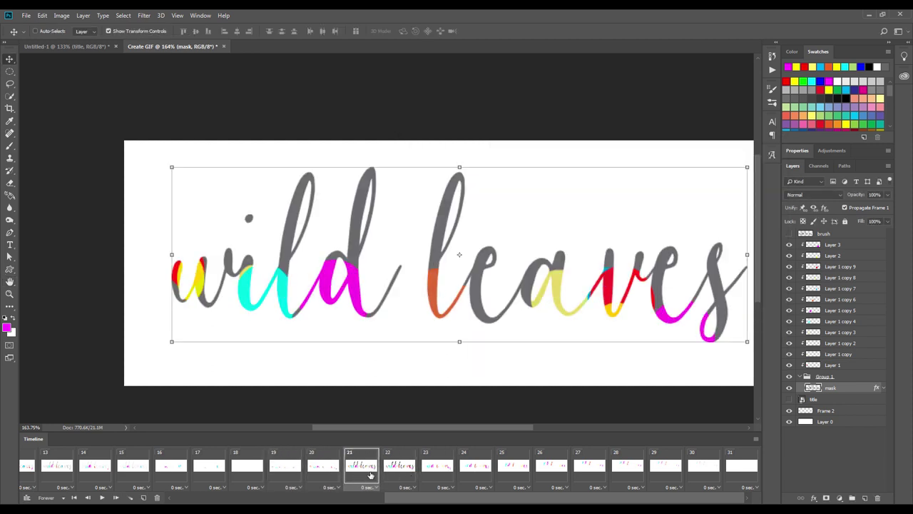
# Step: Review frames 19 through 23 again, ending on blank frame 18
pyautogui.click(285, 471)
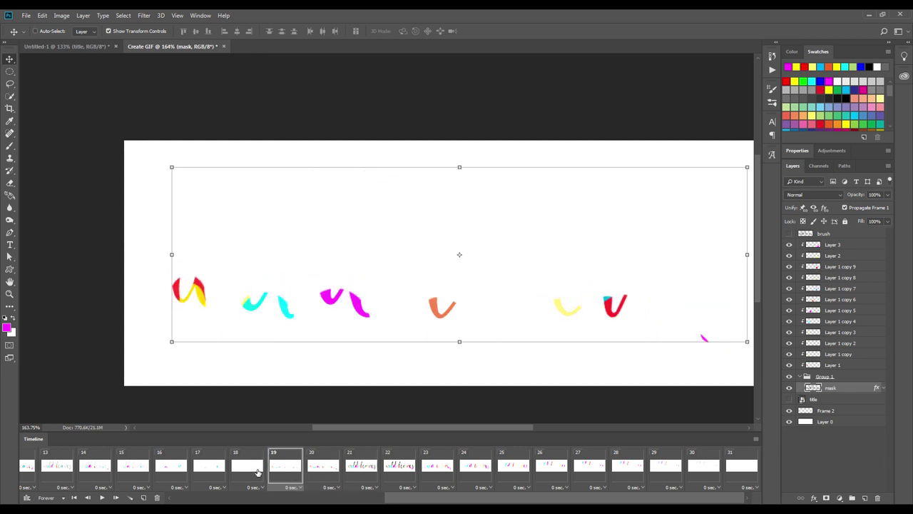
pyautogui.click(323, 470)
pyautogui.click(446, 469)
pyautogui.click(399, 471)
pyautogui.click(323, 471)
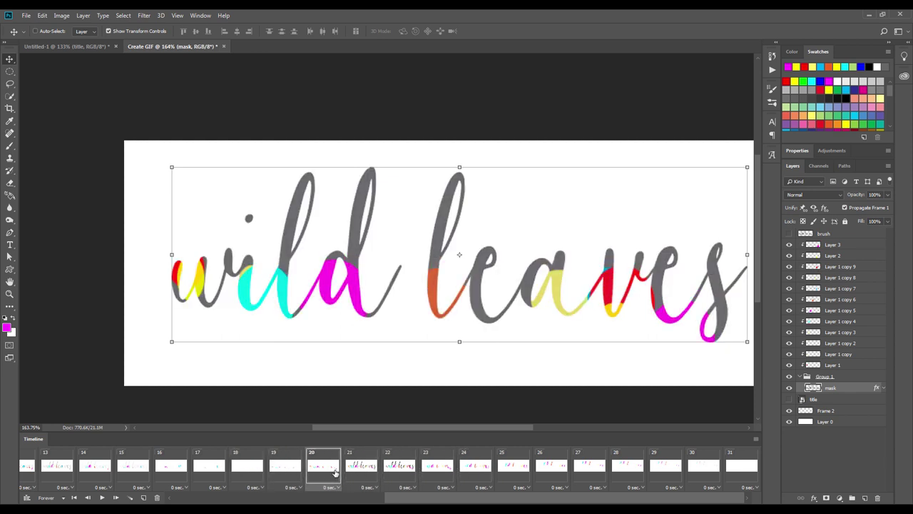
pyautogui.click(285, 470)
pyautogui.click(251, 474)
# Step: On frame 18, enter 5100 in the mask's Color Overlay, then try and undo an Emboss effect
pyautogui.doubleClick(842, 387)
pyautogui.click(467, 268)
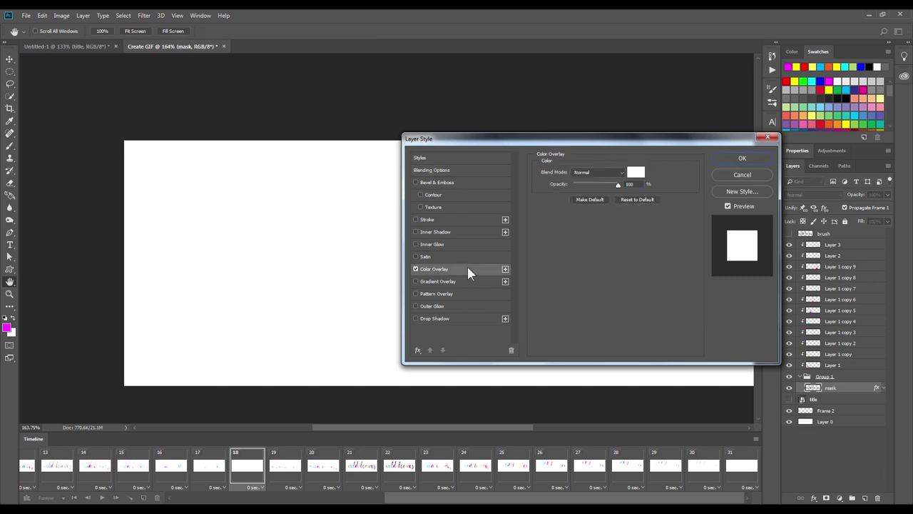
pyautogui.write('5')
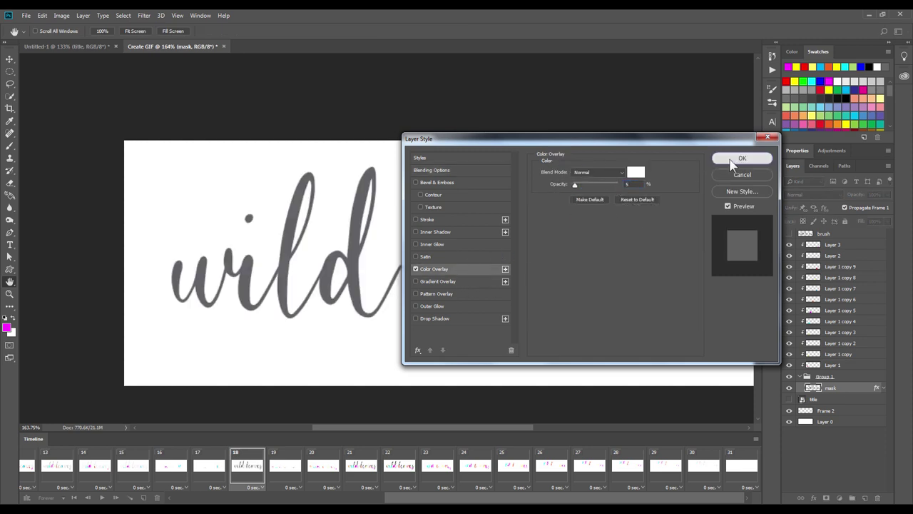
pyautogui.write('100')
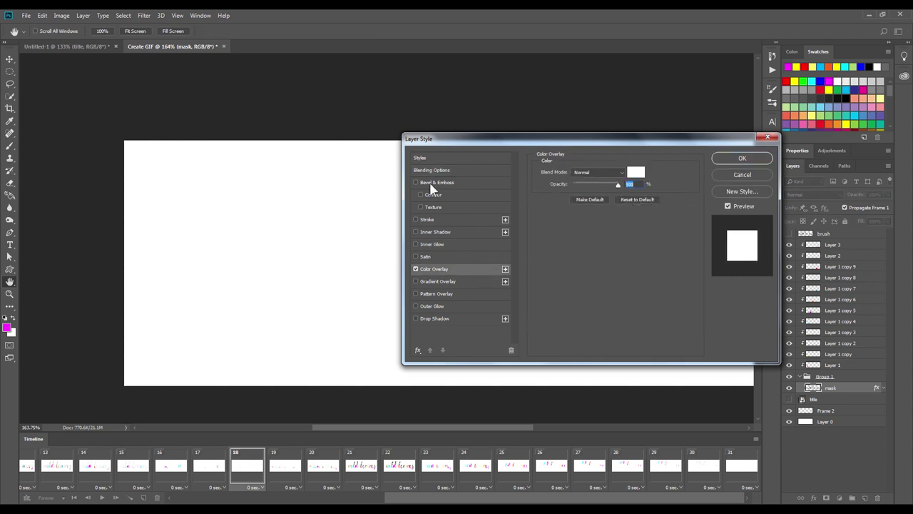
pyautogui.click(432, 187)
pyautogui.hotkey('ctrl', 'z')
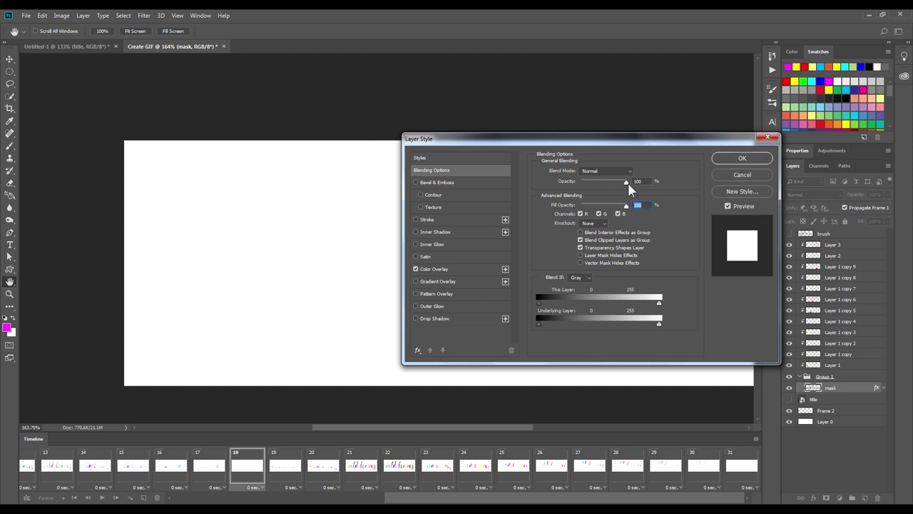
pyautogui.click(742, 158)
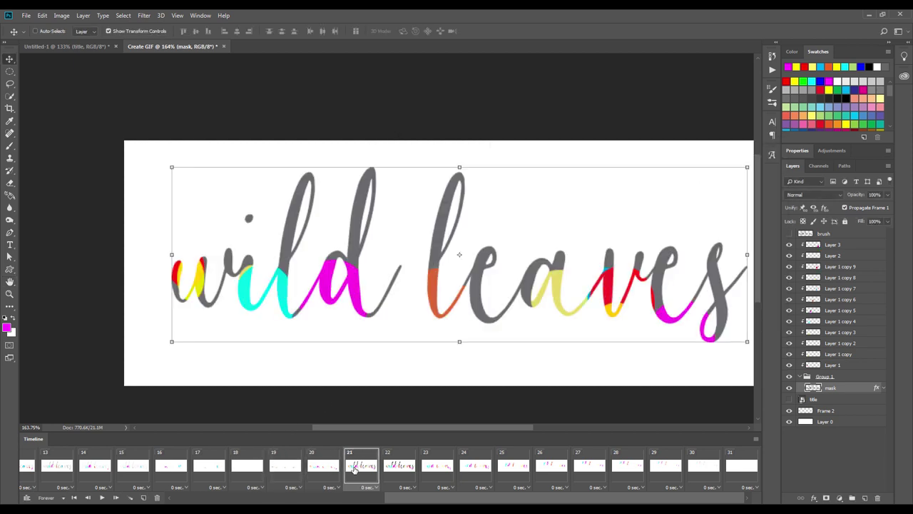
pyautogui.click(333, 468)
# Step: Preview the animation, then show the grey brush lettering on frame 20 at 3% opacity
pyautogui.press('space')
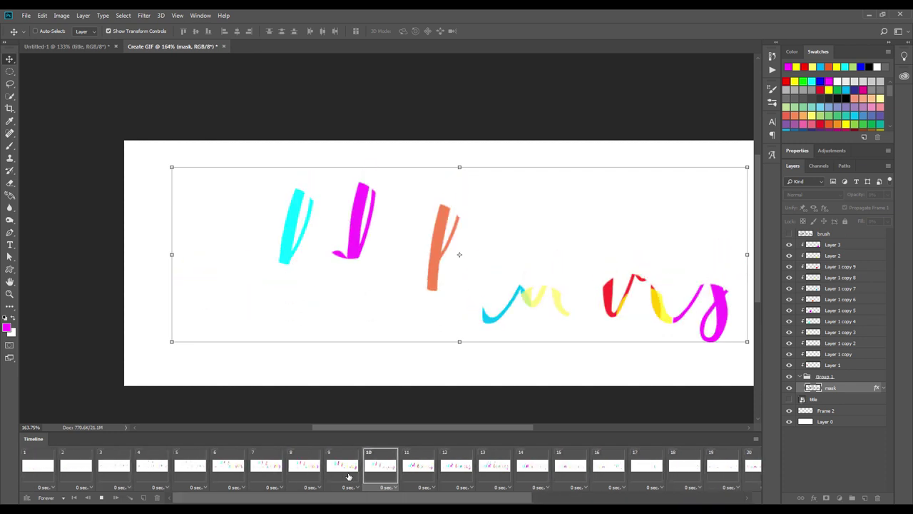
pyautogui.press('space')
pyautogui.click(361, 468)
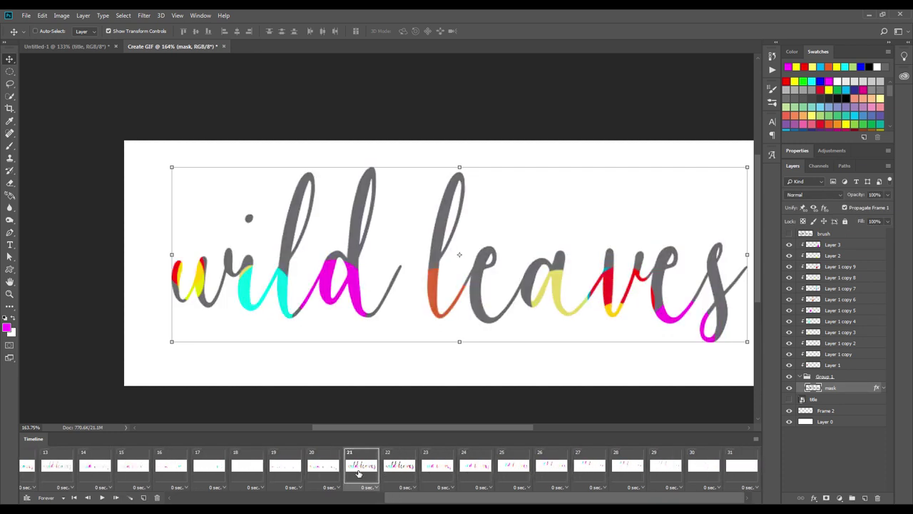
pyautogui.click(333, 474)
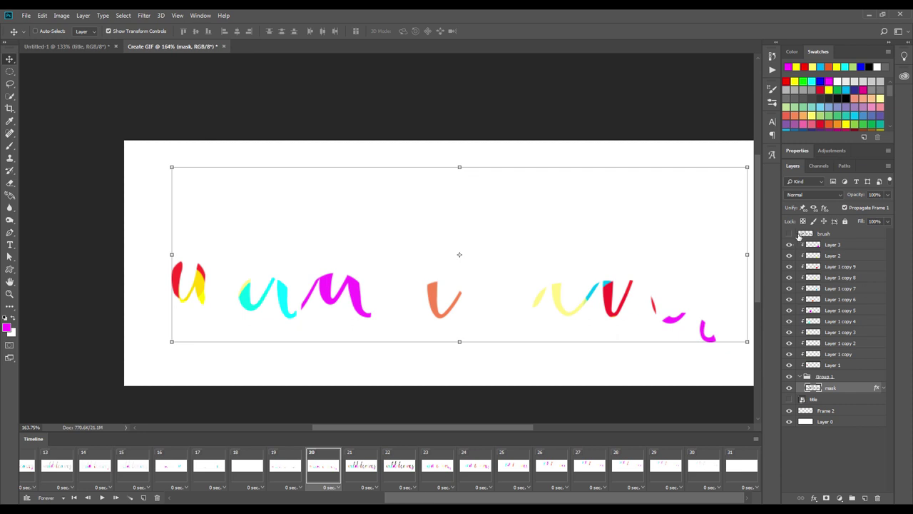
pyautogui.click(789, 234)
pyautogui.click(824, 234)
pyautogui.moveTo(849, 208); pyautogui.dragTo(845, 208)
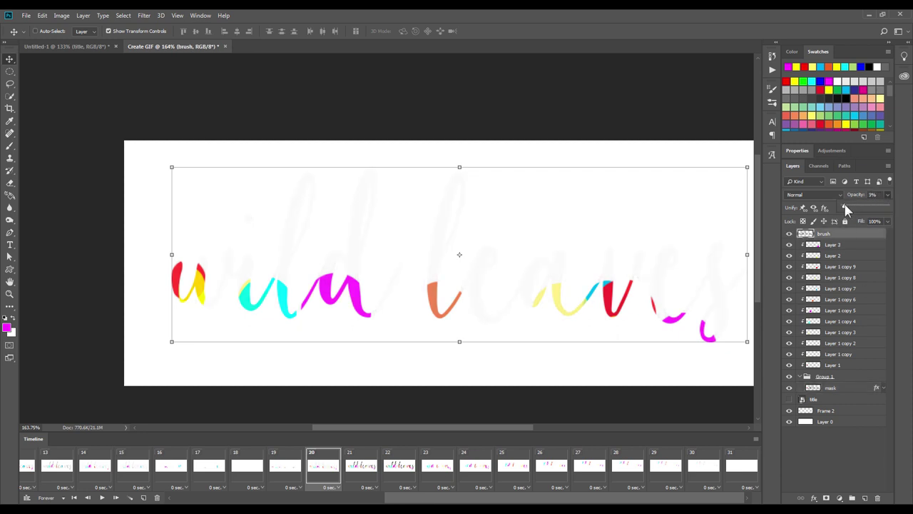
# Step: Show the faint grey lettering on frame 19 (3) and adjust the brush layer on frame 21 (1)
pyautogui.click(291, 473)
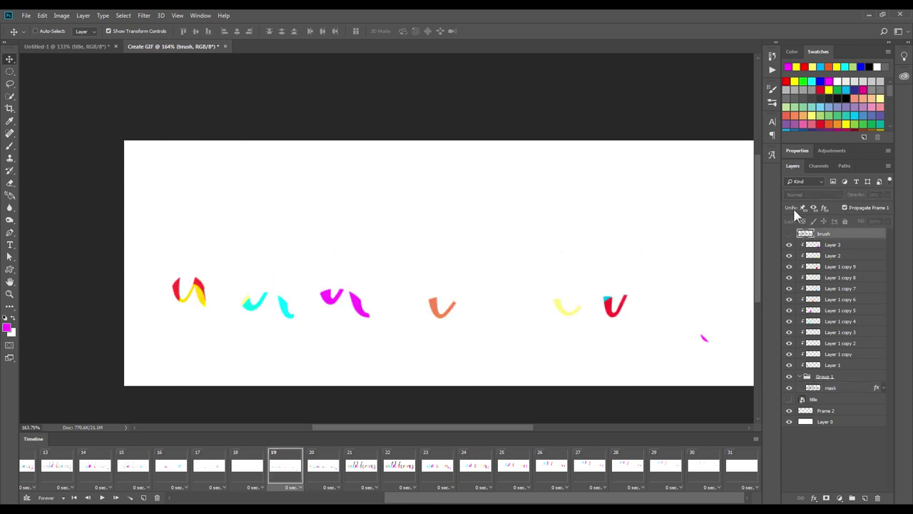
pyautogui.click(788, 233)
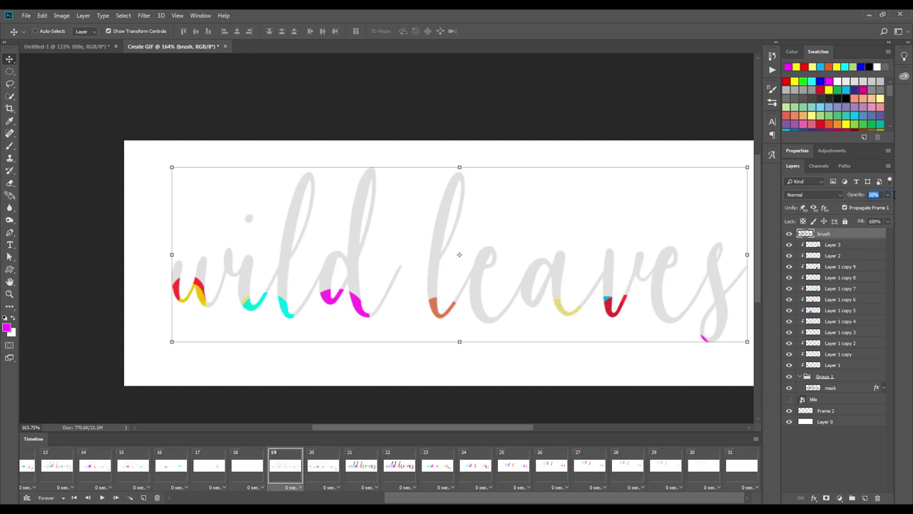
pyautogui.write('3')
pyautogui.click(328, 471)
pyautogui.click(362, 470)
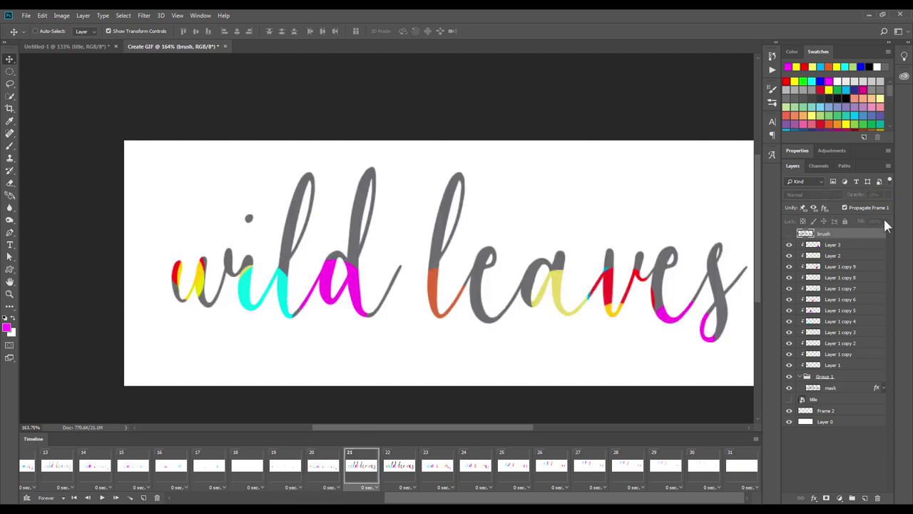
pyautogui.click(784, 235)
pyautogui.write('10')
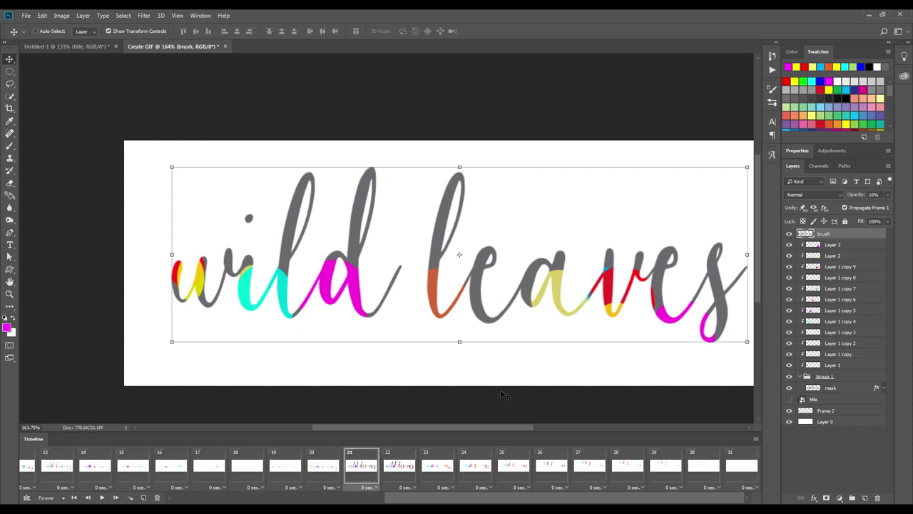
# Step: Set the brush layer opacity on frame 22 and step between frames 22–24
pyautogui.click(399, 468)
pyautogui.click(820, 234)
pyautogui.write('20')
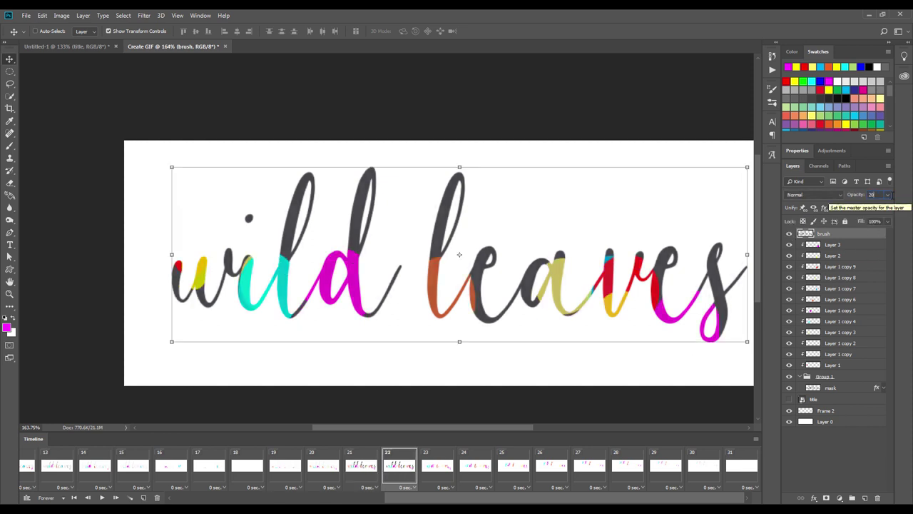
pyautogui.write('15')
pyautogui.click(341, 470)
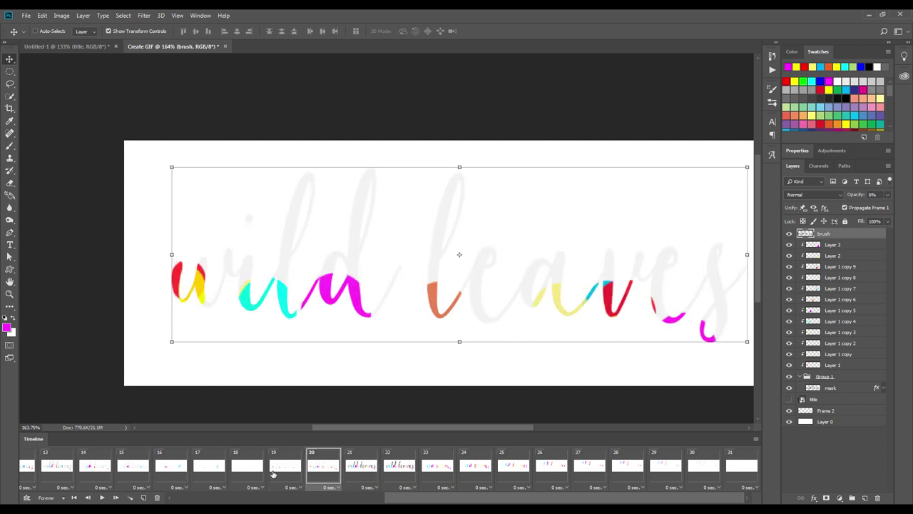
pyautogui.click(475, 467)
pyautogui.click(410, 475)
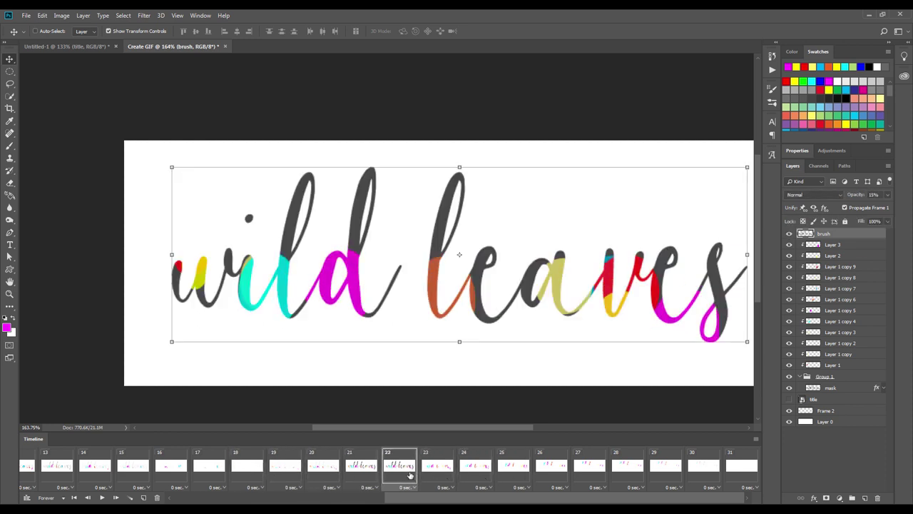
pyautogui.click(440, 472)
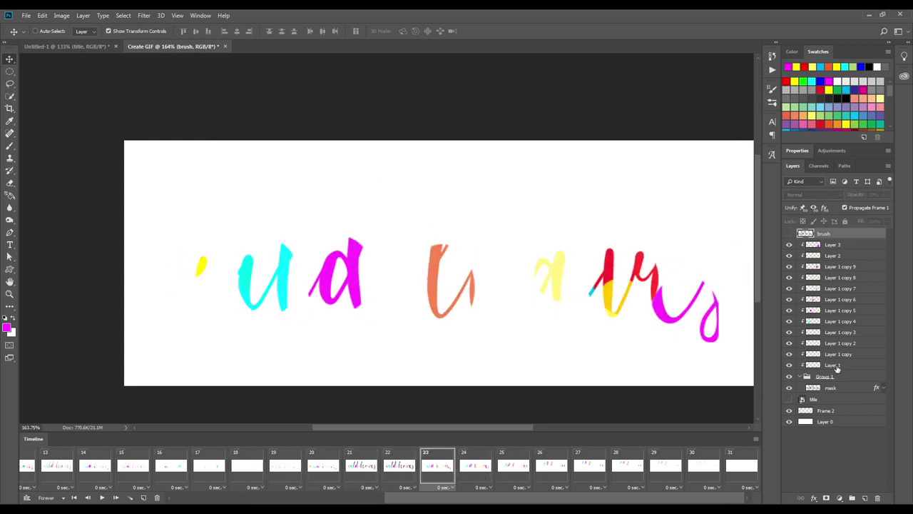
# Step: Show the grey brush lettering on frame 23 and advance through frames 24–28
pyautogui.click(847, 389)
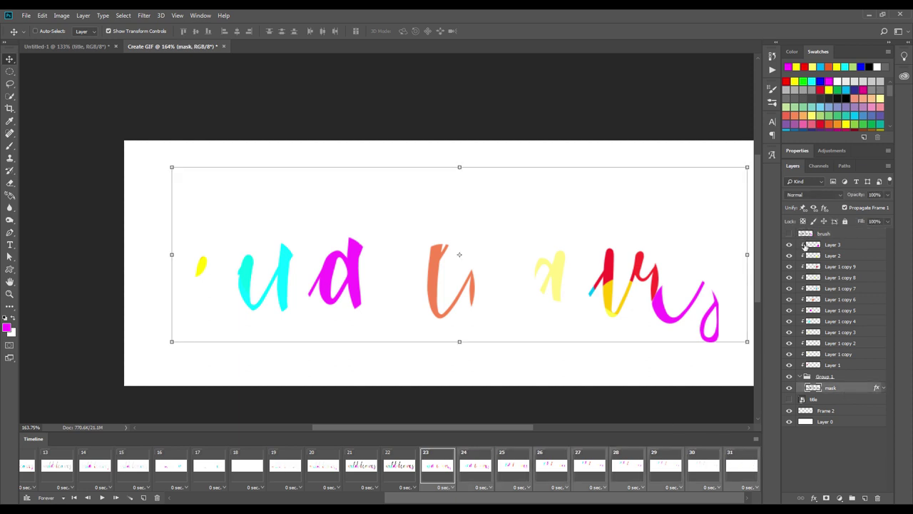
pyautogui.click(789, 233)
pyautogui.click(828, 233)
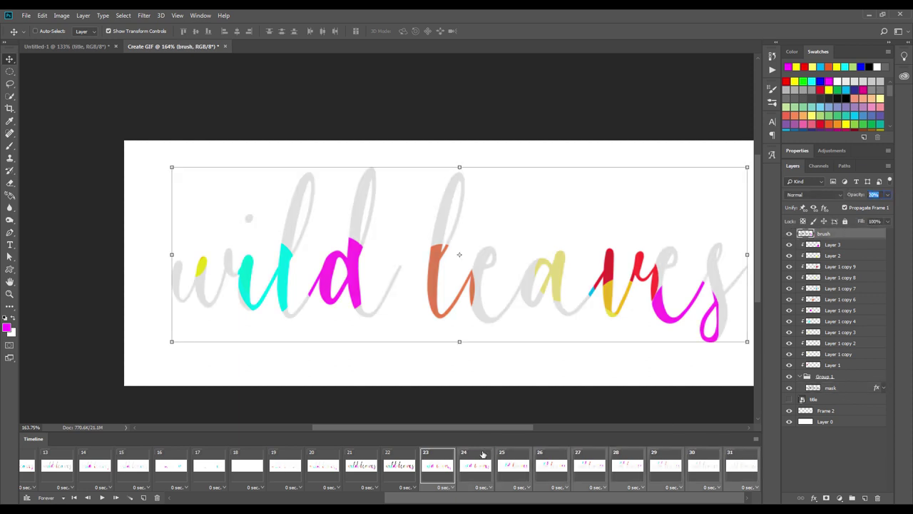
pyautogui.click(479, 465)
pyautogui.click(514, 465)
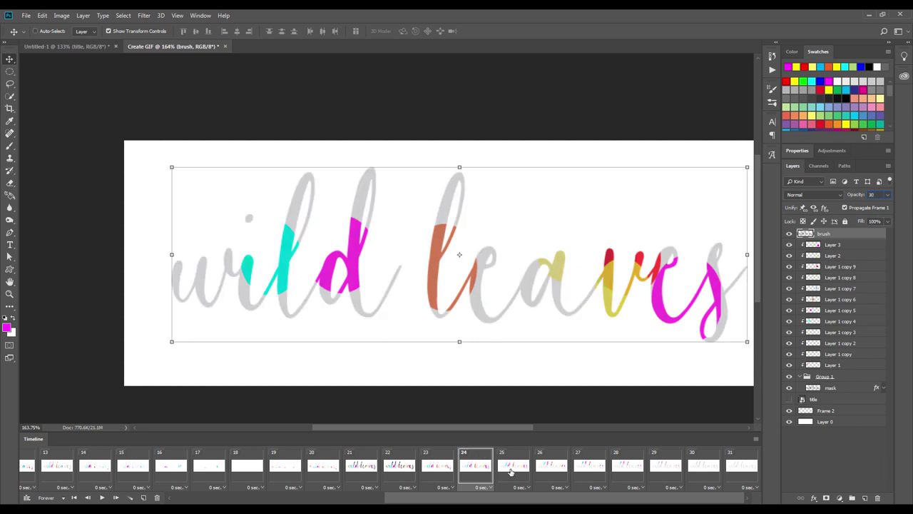
pyautogui.press('Right')
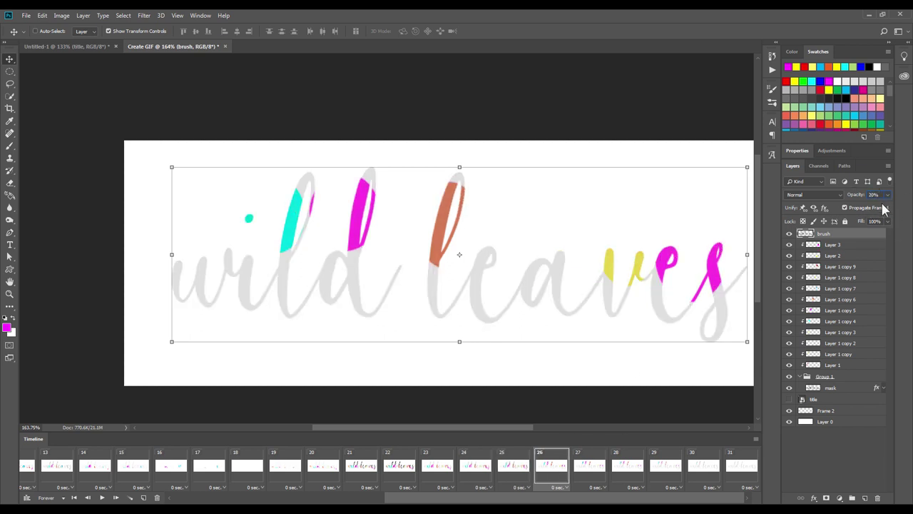
pyautogui.press('Right')
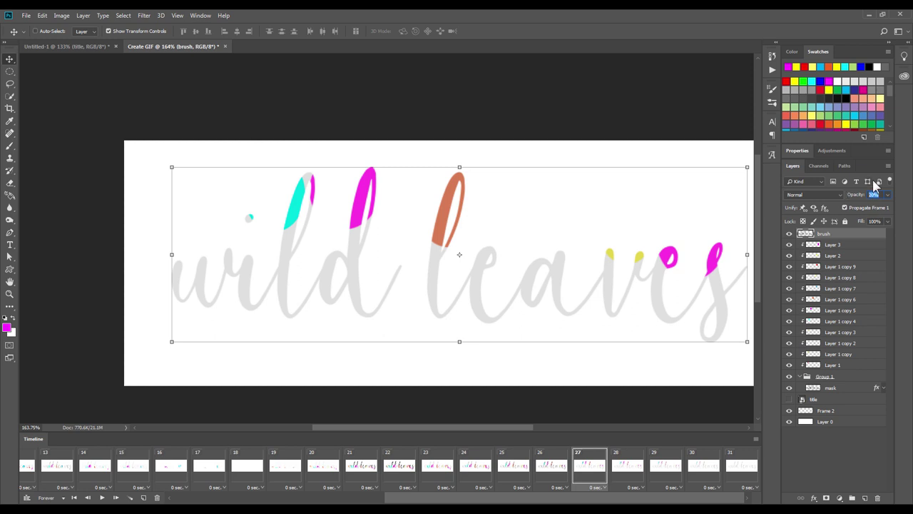
pyautogui.press('Right')
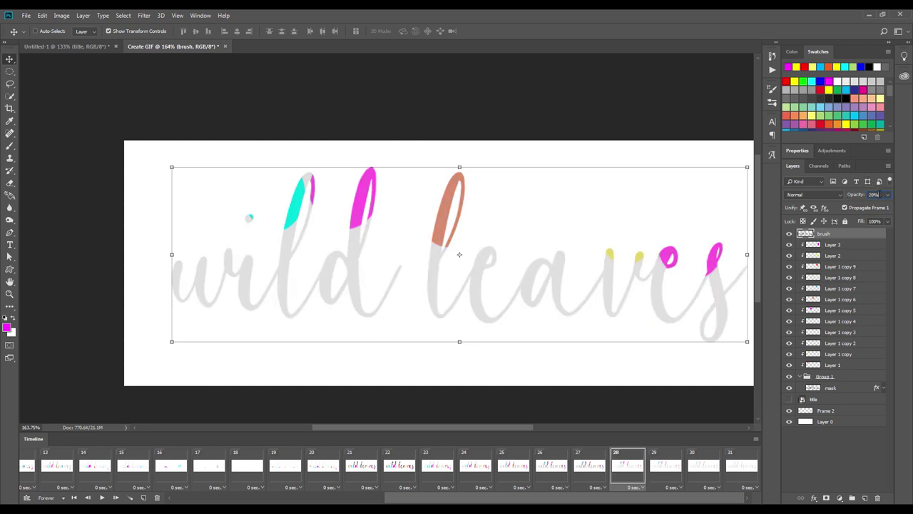
# Step: Raise the lettering opacity to 70% and 90% on successive frames, reaching full opacity at frame 31
pyautogui.write('70')
pyautogui.click(662, 472)
pyautogui.press('Right')
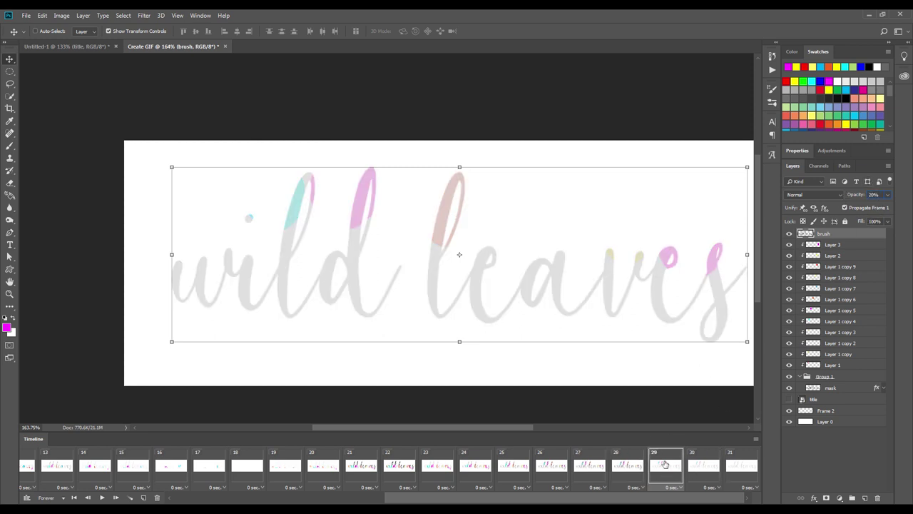
pyautogui.write('90')
pyautogui.press('Right')
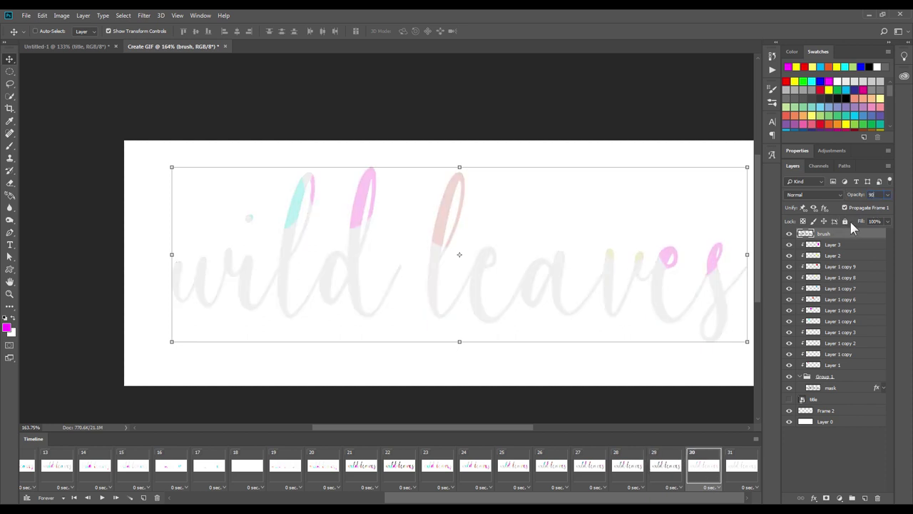
pyautogui.press('Right')
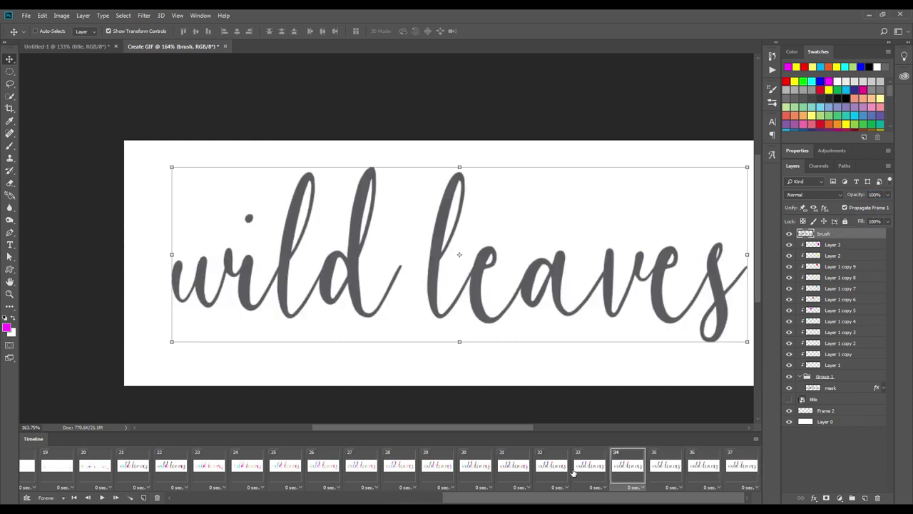
pyautogui.click(361, 469)
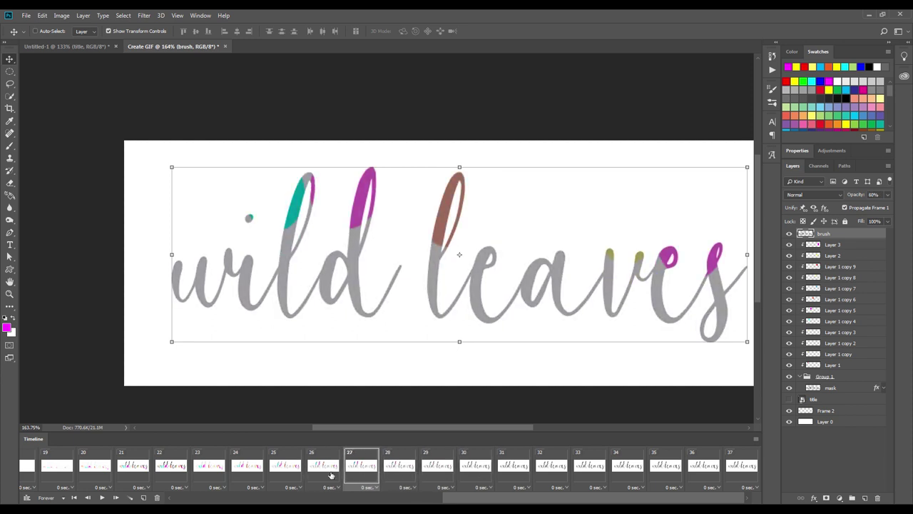
pyautogui.click(330, 475)
pyautogui.click(364, 476)
pyautogui.click(323, 471)
pyautogui.click(361, 470)
pyautogui.click(833, 244)
pyautogui.keyDown('shift'); pyautogui.click(833, 364); pyautogui.keyUp('shift')
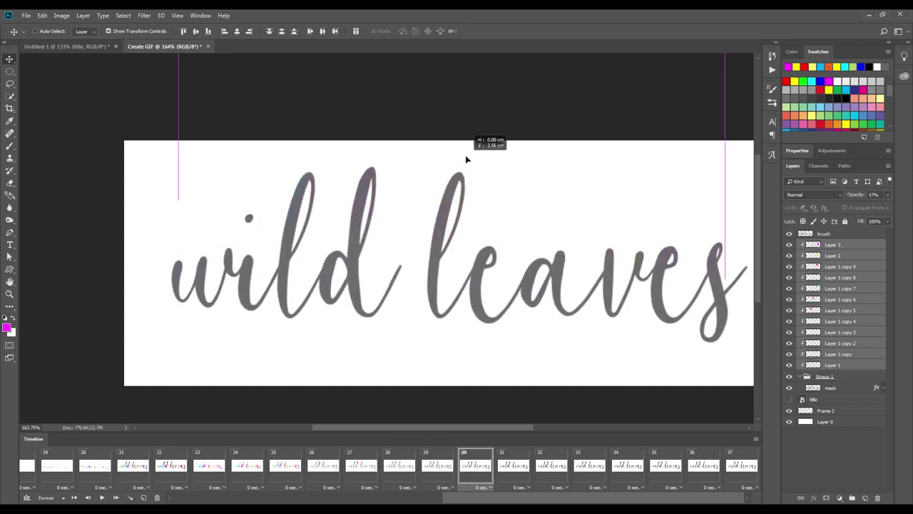
pyautogui.moveTo(470, 498); pyautogui.dragTo(200, 492)
pyautogui.click(101, 497)
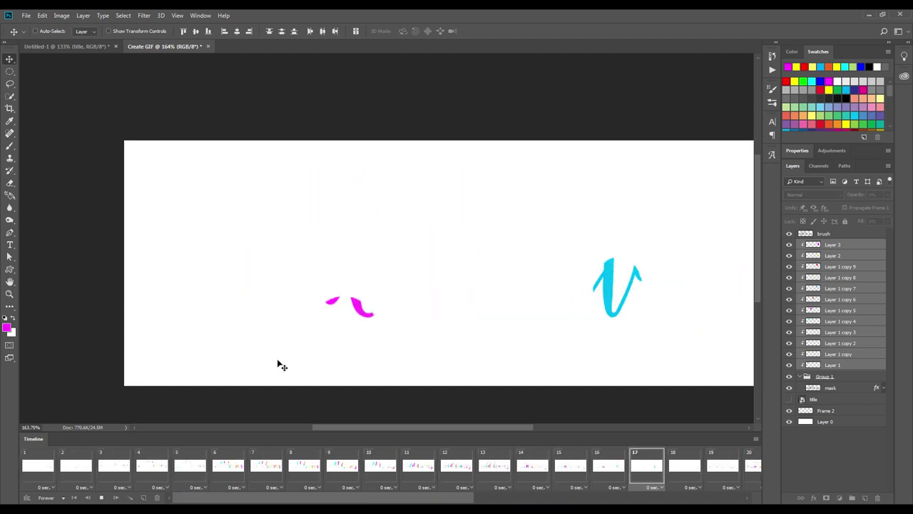
pyautogui.click(259, 465)
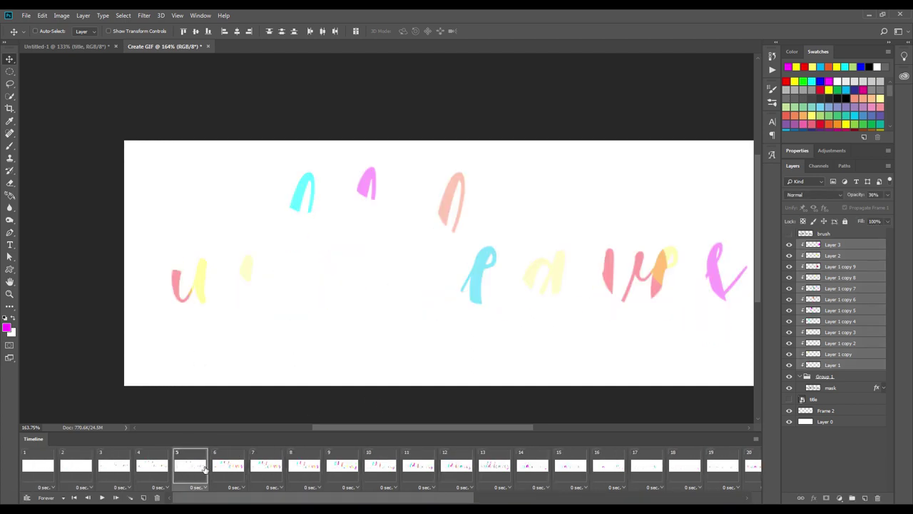
pyautogui.click(448, 466)
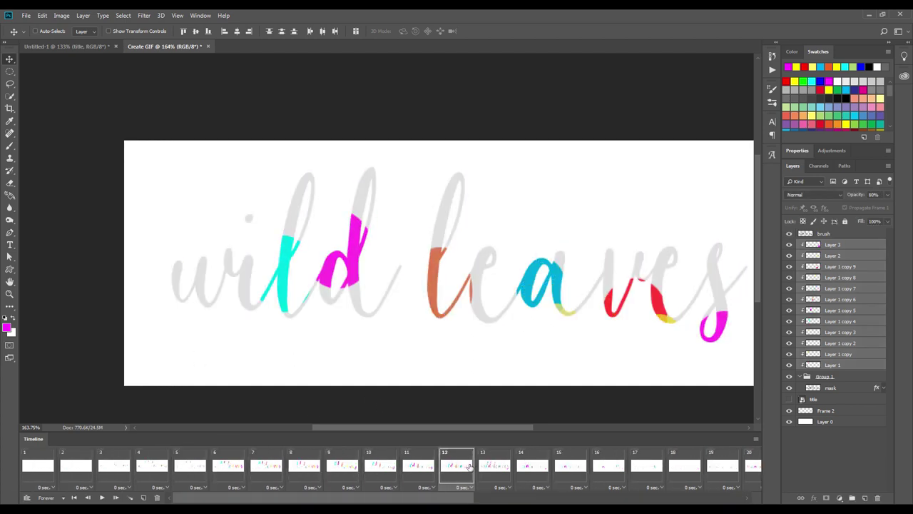
pyautogui.click(485, 467)
pyautogui.click(519, 467)
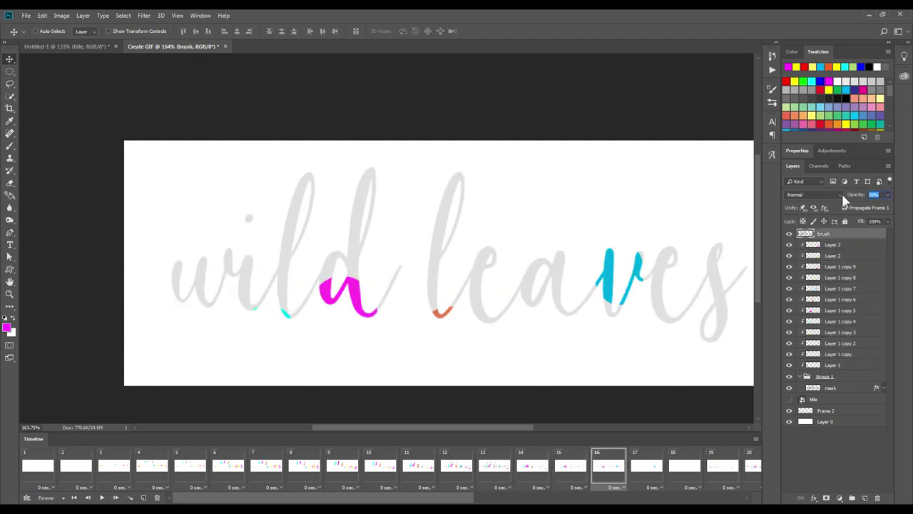
pyautogui.write('5')
pyautogui.click(646, 465)
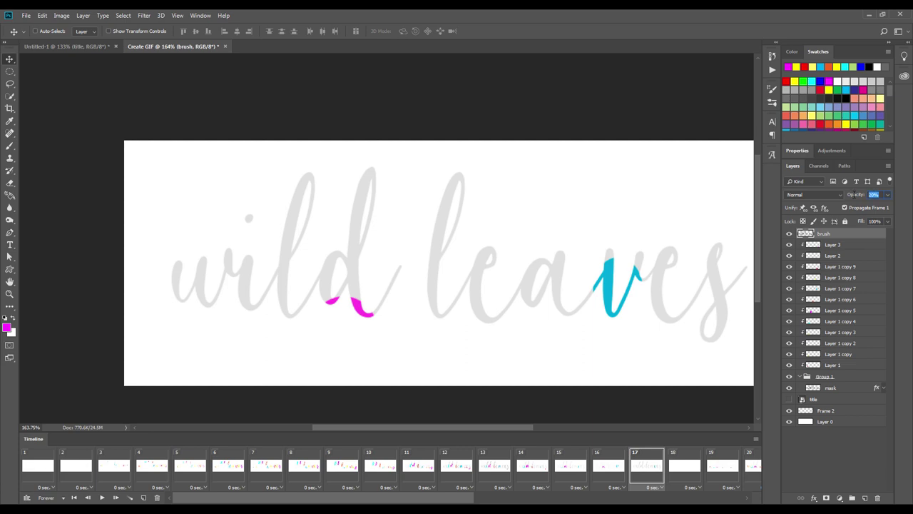
pyautogui.click(685, 467)
pyautogui.click(102, 498)
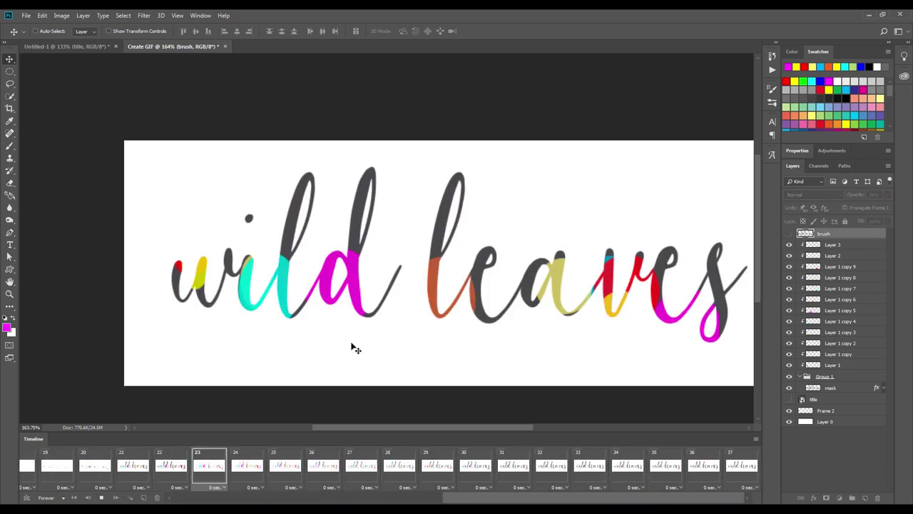
pyautogui.press('space')
pyautogui.moveTo(572, 330); pyautogui.dragTo(498, 347)
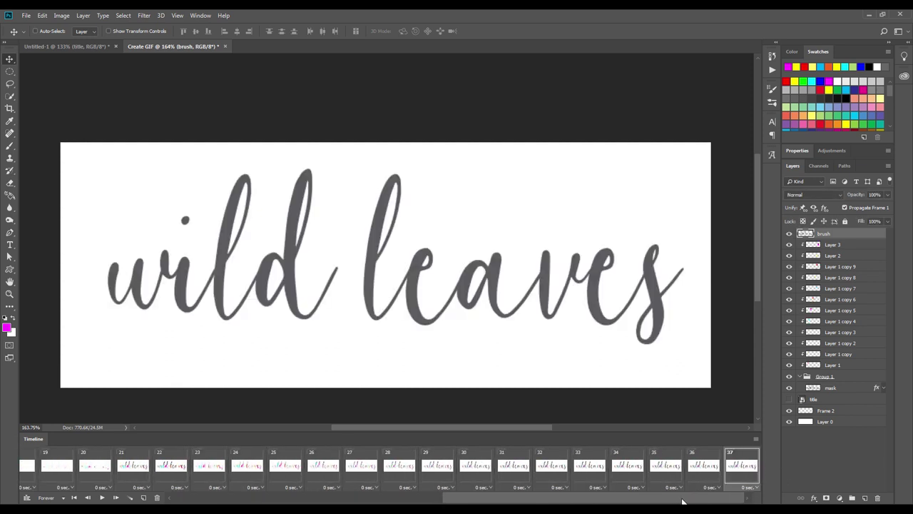
pyautogui.moveTo(682, 501); pyautogui.dragTo(399, 501)
pyautogui.click(756, 438)
pyautogui.click(770, 308)
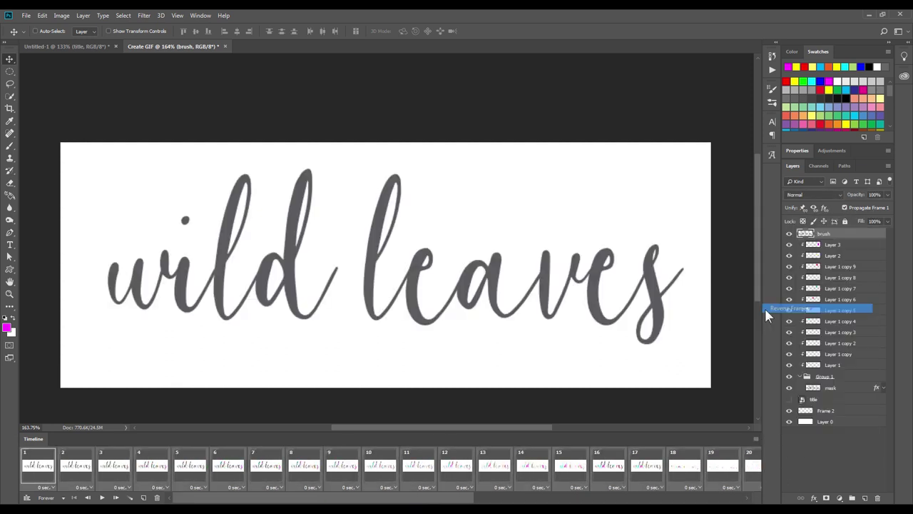
pyautogui.click(102, 498)
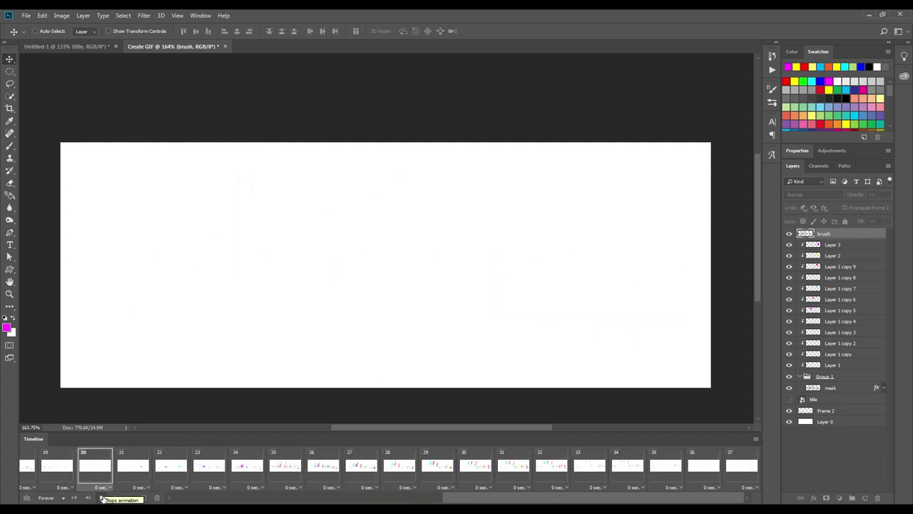
pyautogui.click(102, 497)
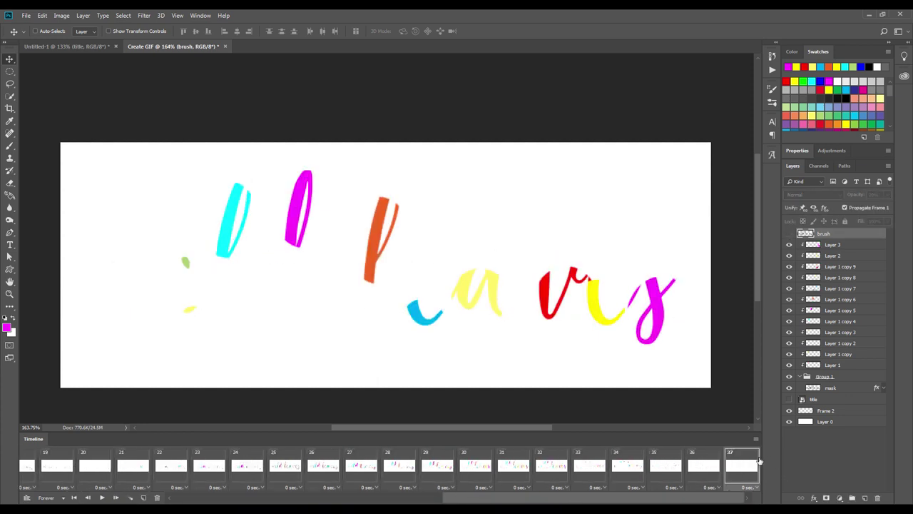
pyautogui.click(759, 461)
pyautogui.click(755, 438)
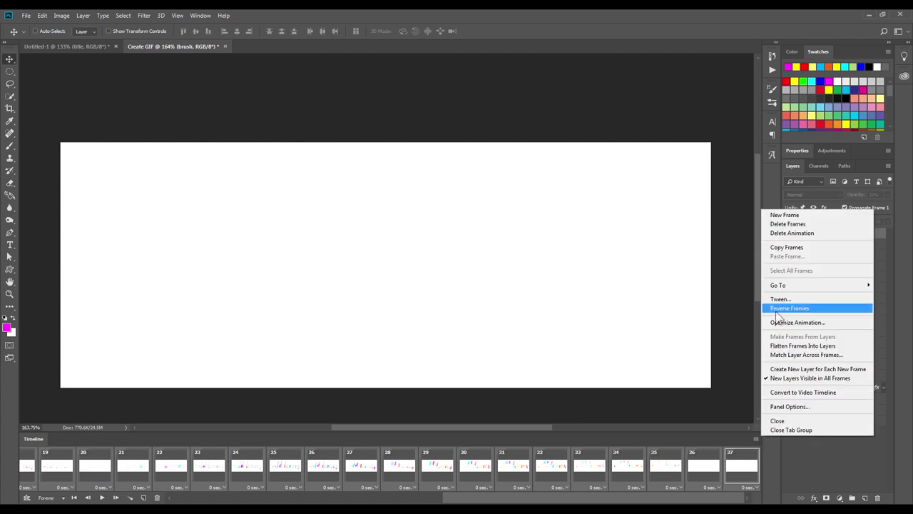
pyautogui.click(789, 308)
pyautogui.click(731, 463)
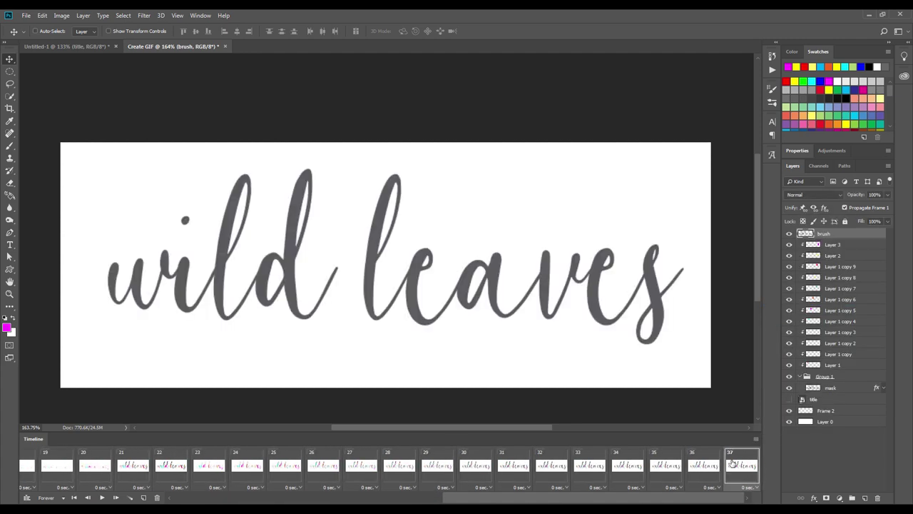
pyautogui.press('space')
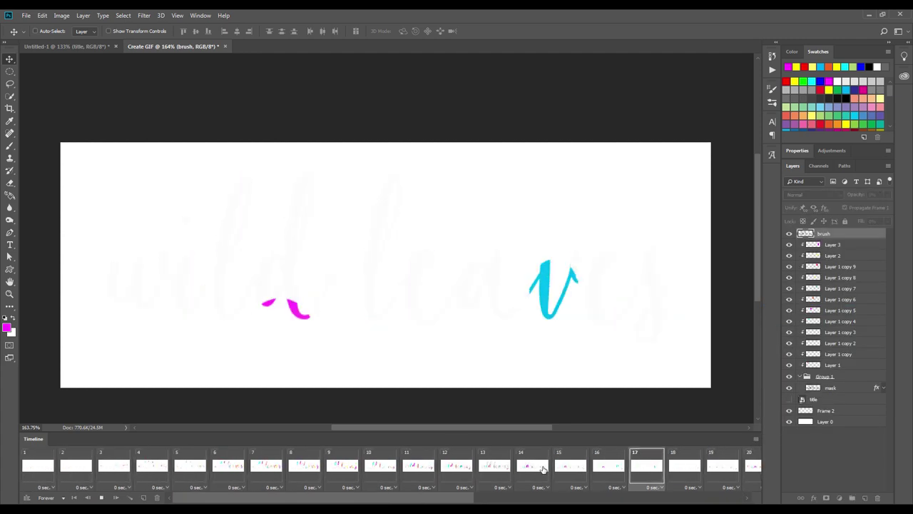
pyautogui.press('space')
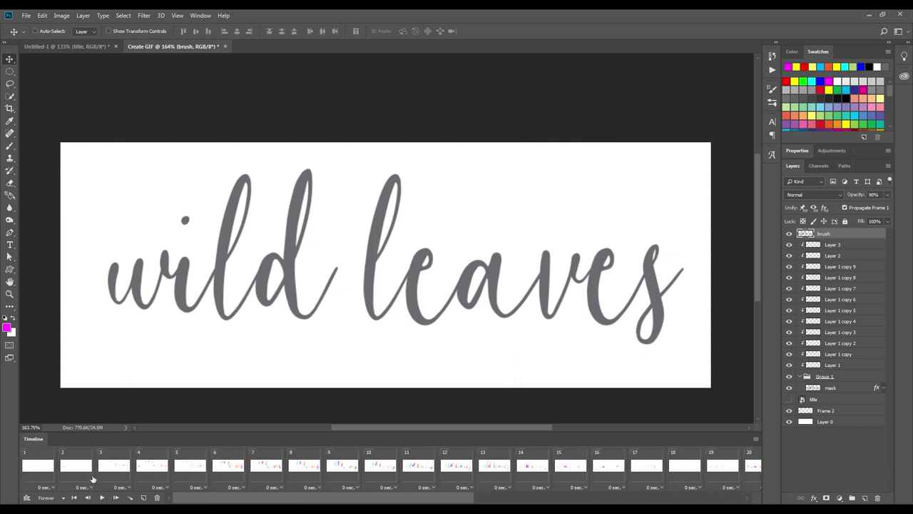
pyautogui.click(73, 497)
pyautogui.moveTo(169, 497)
pyautogui.mouseDown()
pyautogui.moveTo(436, 497)
pyautogui.moveTo(202, 498)
pyautogui.mouseUp()
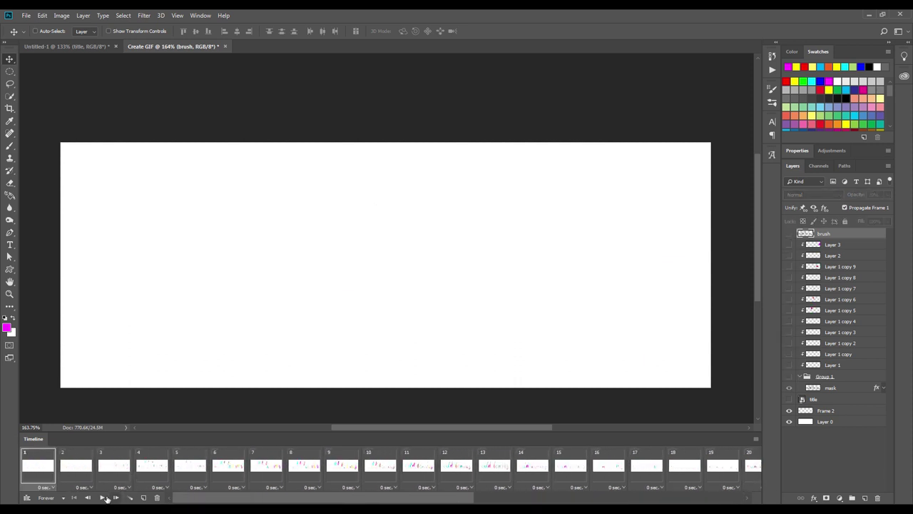
pyautogui.click(47, 497)
pyautogui.click(43, 451)
pyautogui.press('space')
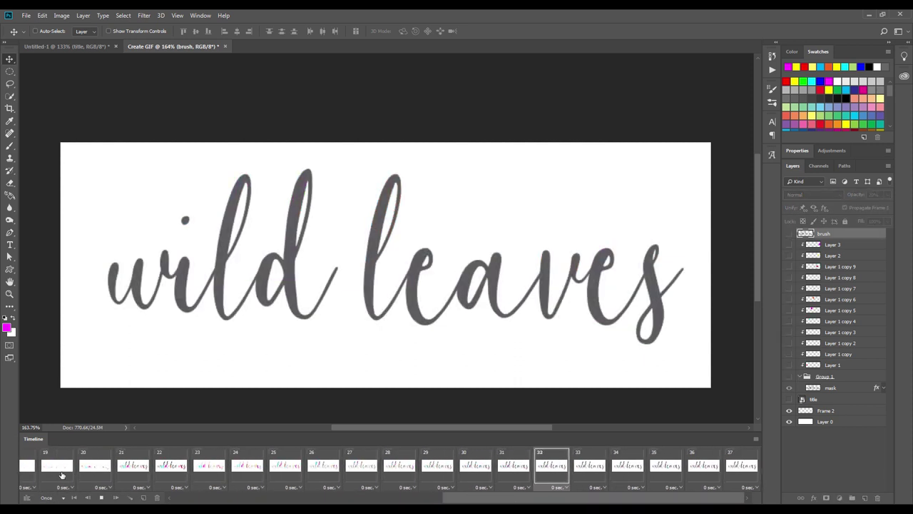
pyautogui.click(48, 497)
pyautogui.click(61, 467)
pyautogui.press('space')
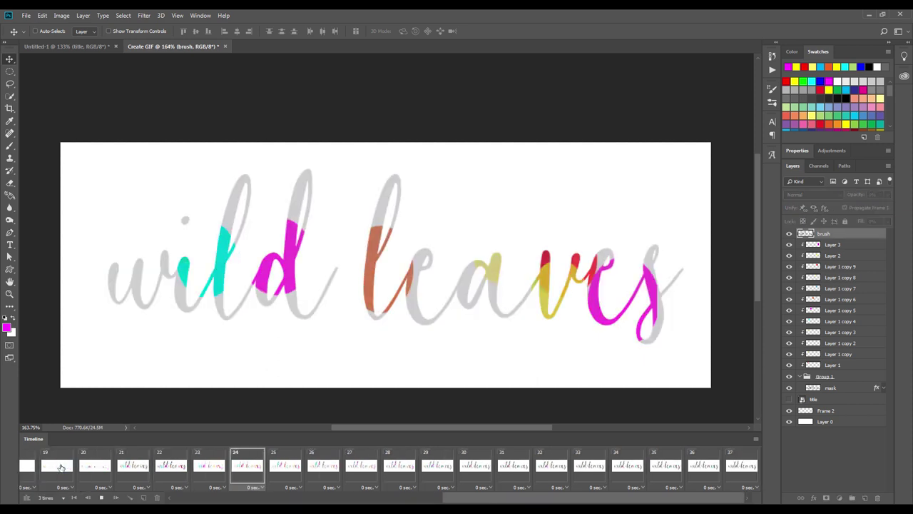
pyautogui.click(47, 497)
pyautogui.click(50, 476)
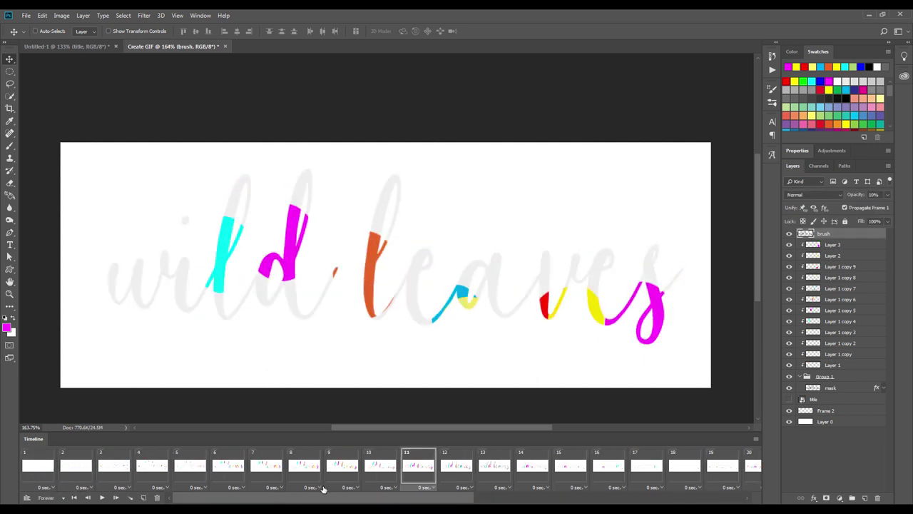
pyautogui.press('Home')
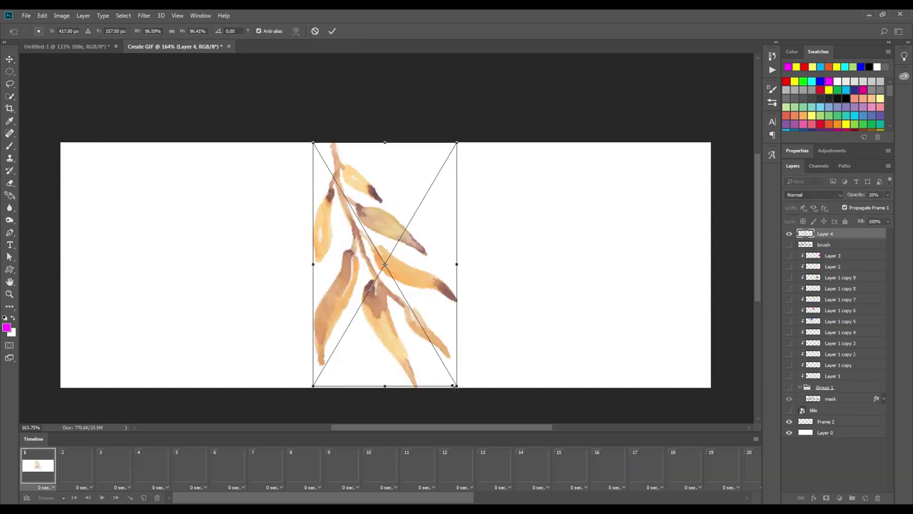
# Step: Shrink the placed leaf, commit it at the canvas's top-left, and nudge it upward on frame 3
pyautogui.moveTo(456, 387); pyautogui.dragTo(379, 255)
pyautogui.press('Return')
pyautogui.moveTo(302, 217); pyautogui.dragTo(121, 213)
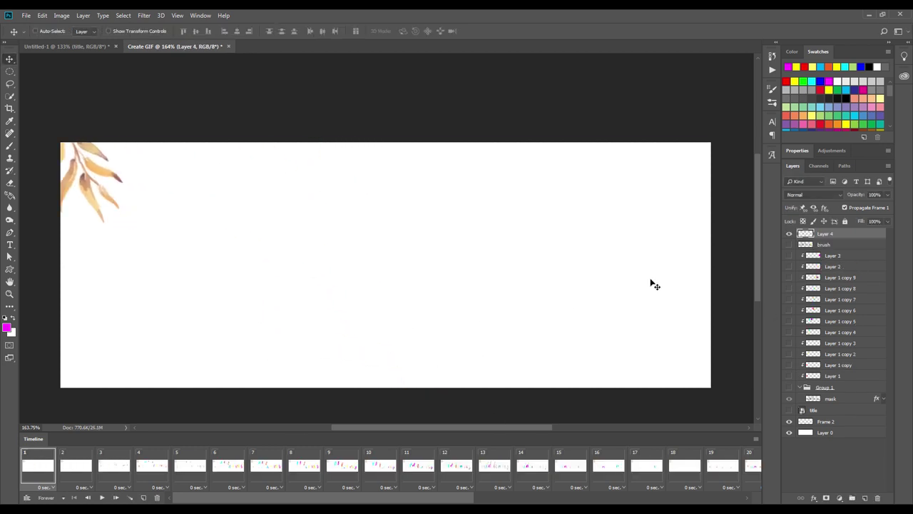
pyautogui.click(77, 471)
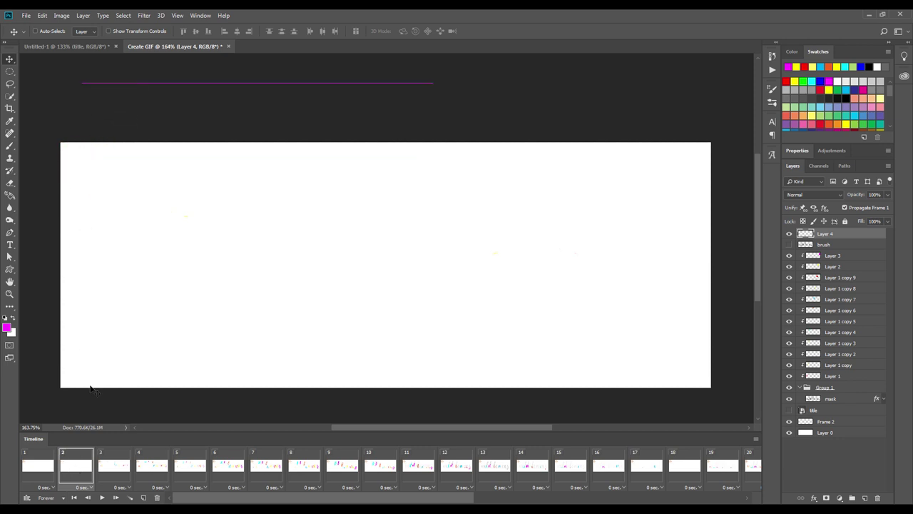
pyautogui.click(114, 465)
pyautogui.moveTo(84, 165); pyautogui.dragTo(91, 124)
# Step: Reposition the leaf on frames 4, 7 and 8
pyautogui.click(152, 465)
pyautogui.moveTo(97, 177)
pyautogui.mouseDown()
pyautogui.moveTo(84, 168)
pyautogui.moveTo(103, 199)
pyautogui.moveTo(107, 233)
pyautogui.mouseUp()
pyautogui.click(190, 465)
pyautogui.click(228, 465)
pyautogui.click(266, 465)
pyautogui.moveTo(89, 189); pyautogui.dragTo(103, 172)
pyautogui.click(304, 465)
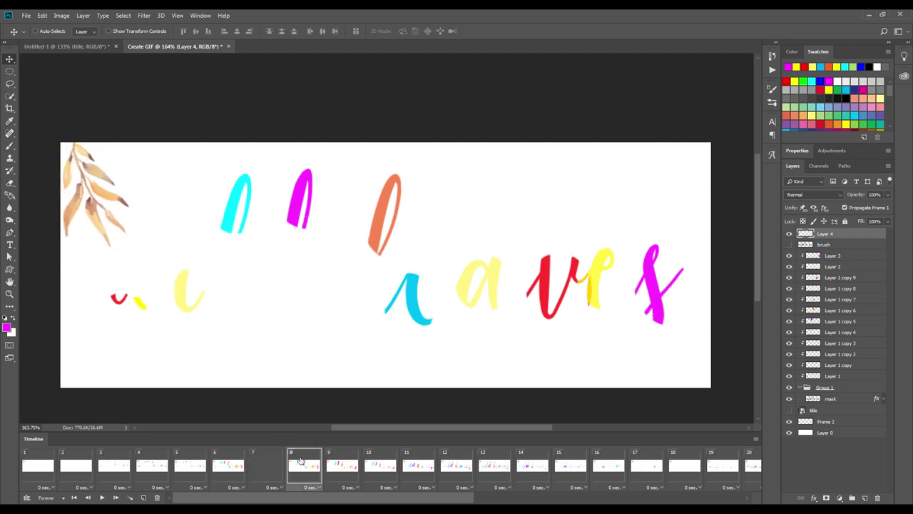
pyautogui.moveTo(89, 212)
pyautogui.mouseDown()
pyautogui.moveTo(94, 241)
pyautogui.moveTo(93, 203)
pyautogui.moveTo(103, 196)
pyautogui.moveTo(100, 234)
pyautogui.mouseUp()
# Step: Move the leaf lower on the canvas around frame 12
pyautogui.click(342, 465)
pyautogui.click(380, 465)
pyautogui.click(418, 465)
pyautogui.click(456, 465)
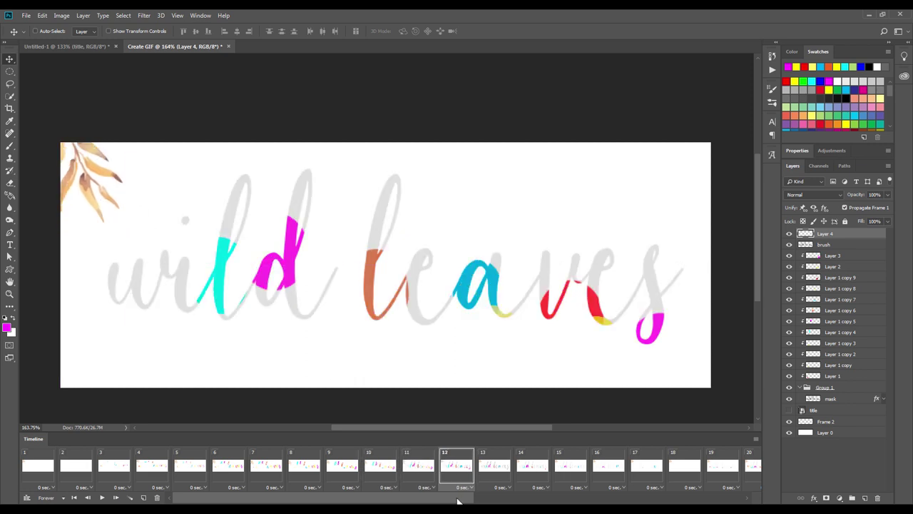
pyautogui.moveTo(457, 497)
pyautogui.mouseDown()
pyautogui.moveTo(684, 500)
pyautogui.moveTo(779, 301)
pyautogui.mouseUp()
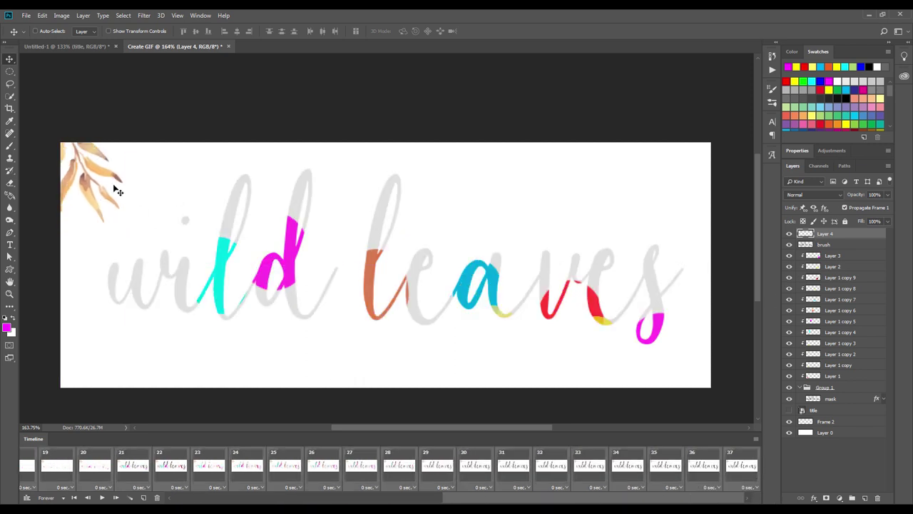
pyautogui.moveTo(114, 189); pyautogui.dragTo(117, 218)
# Step: Play and stop the animation preview, then return to the first frame
pyautogui.click(285, 465)
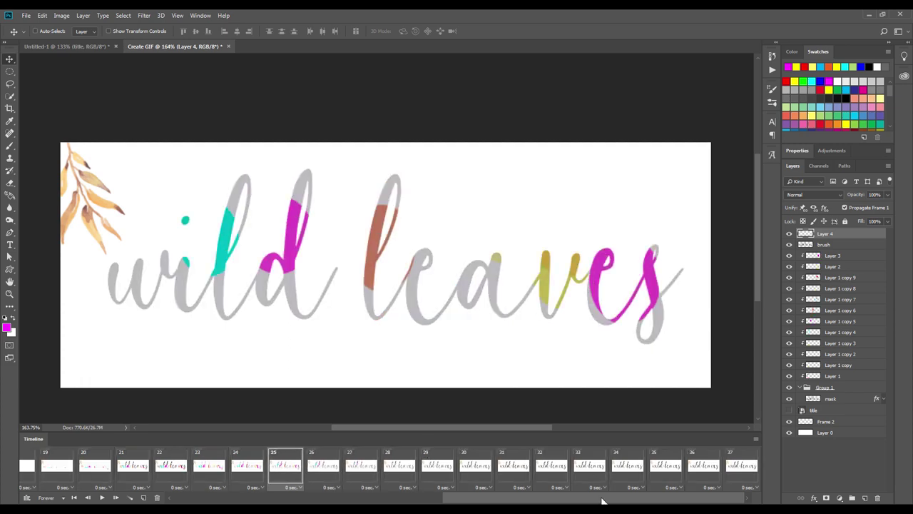
pyautogui.click(102, 497)
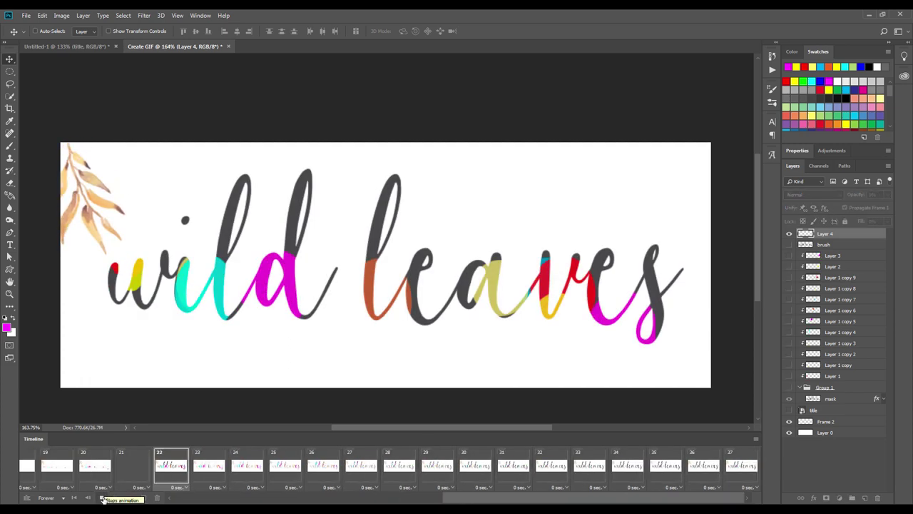
pyautogui.click(102, 497)
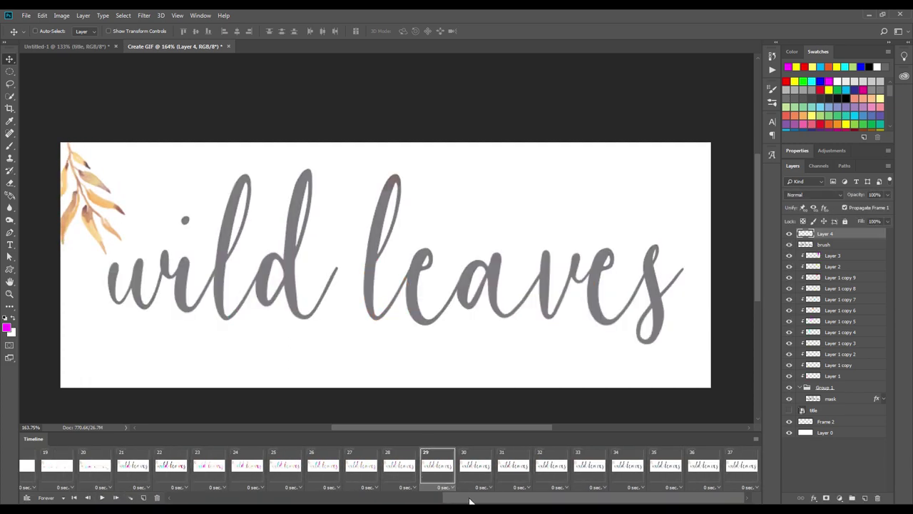
pyautogui.moveTo(469, 501); pyautogui.dragTo(171, 501)
pyautogui.click(74, 497)
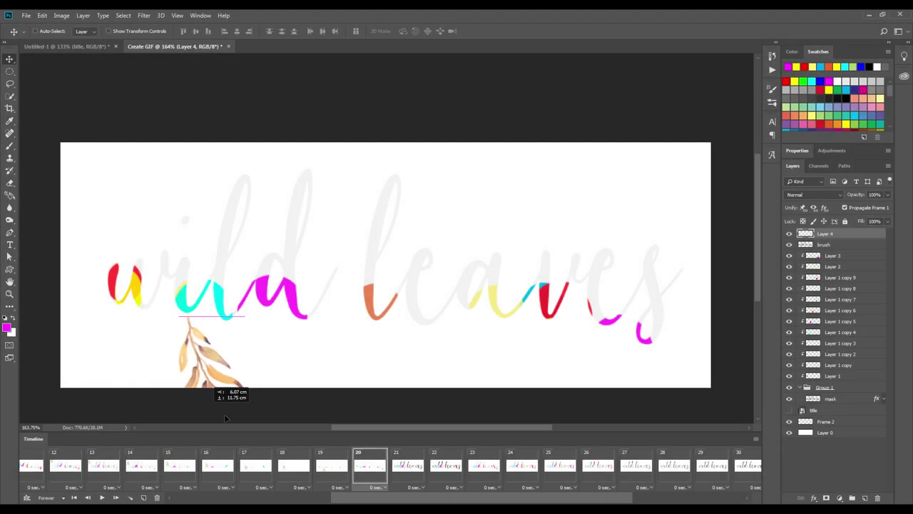
# Step: Reposition the leaf on frames 22, 23 and 24
pyautogui.click(408, 465)
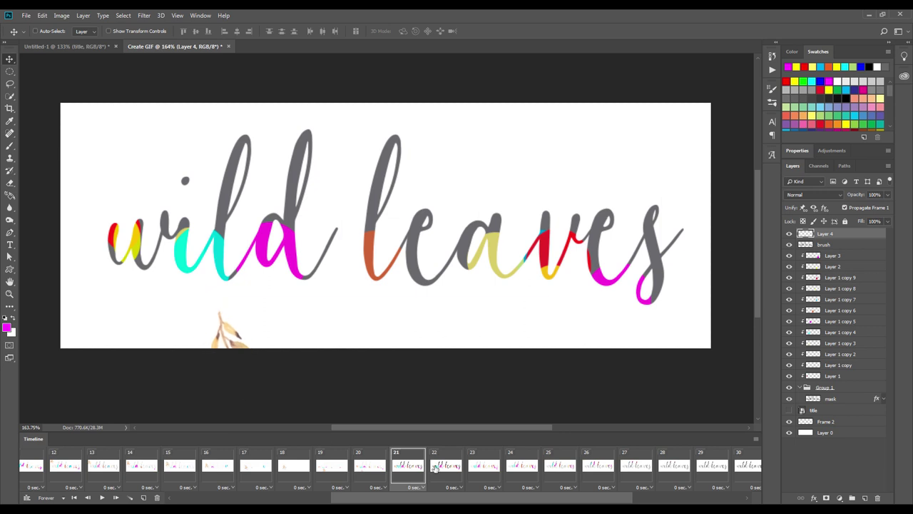
pyautogui.click(434, 465)
pyautogui.moveTo(81, 107); pyautogui.dragTo(224, 336)
pyautogui.click(485, 465)
pyautogui.moveTo(432, 376)
pyautogui.mouseDown()
pyautogui.moveTo(306, 459)
pyautogui.moveTo(271, 389)
pyautogui.mouseUp()
pyautogui.click(521, 465)
pyautogui.moveTo(77, 104)
pyautogui.mouseDown()
pyautogui.moveTo(307, 435)
pyautogui.moveTo(304, 408)
pyautogui.mouseUp()
pyautogui.moveTo(566, 497); pyautogui.dragTo(676, 497)
# Step: Review frames 25 back through earlier frames to check the leaf placement
pyautogui.click(285, 465)
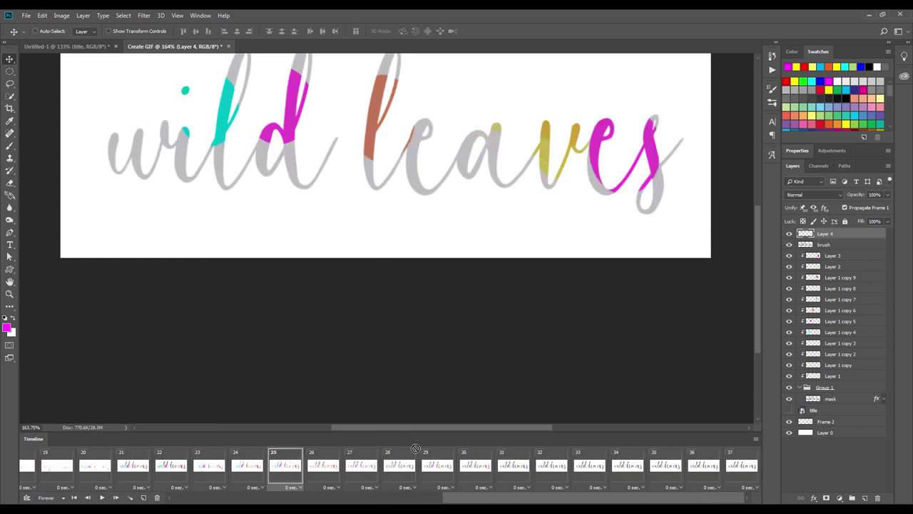
pyautogui.scroll(3, 198, 145)
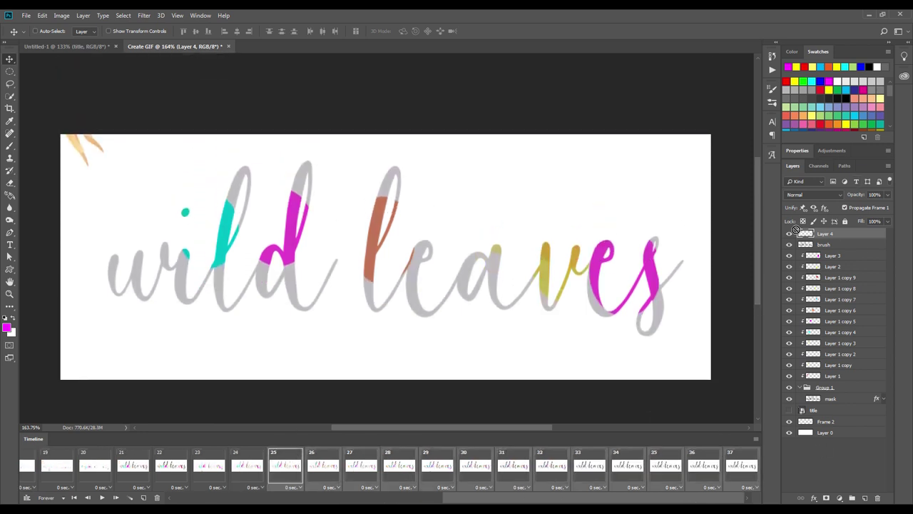
pyautogui.click(246, 465)
pyautogui.click(214, 470)
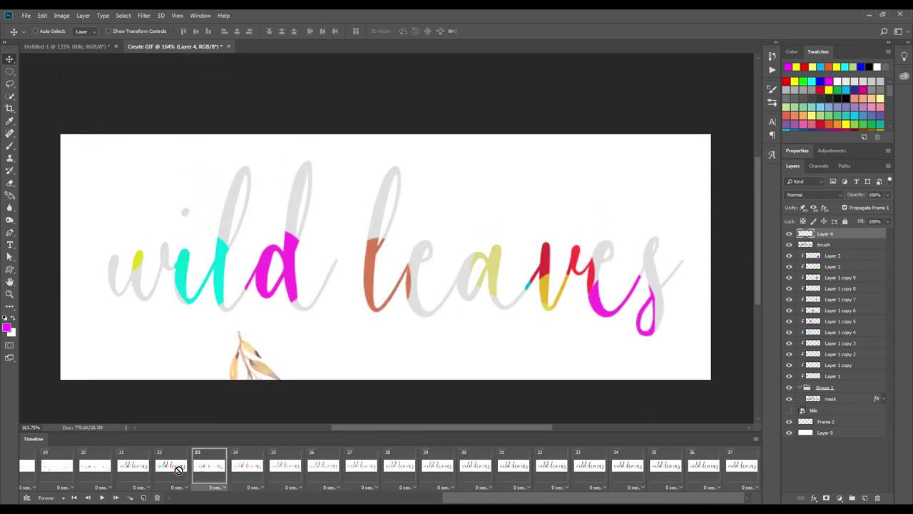
pyautogui.click(133, 465)
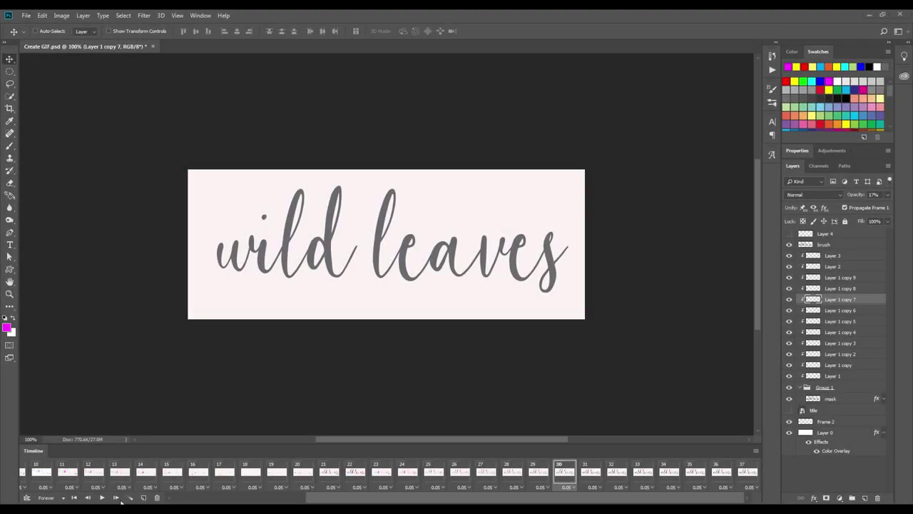
# Step: Select frames 1 through 37 and set their delay to 0.1 seconds
pyautogui.moveTo(287, 503); pyautogui.dragTo(180, 503)
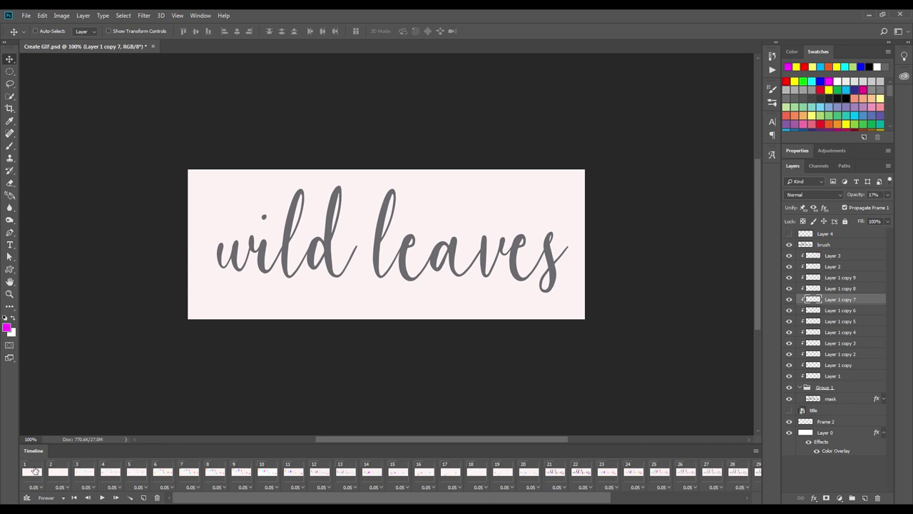
pyautogui.click(34, 468)
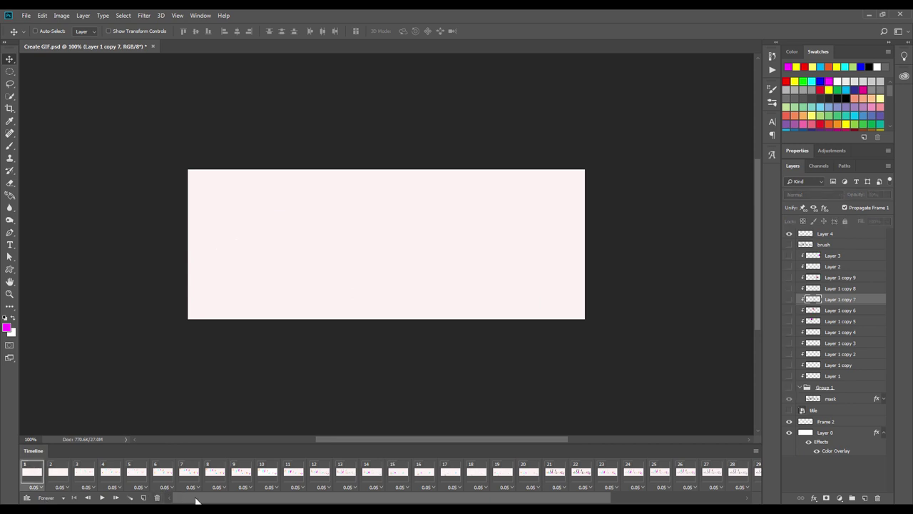
pyautogui.moveTo(196, 501); pyautogui.dragTo(509, 503)
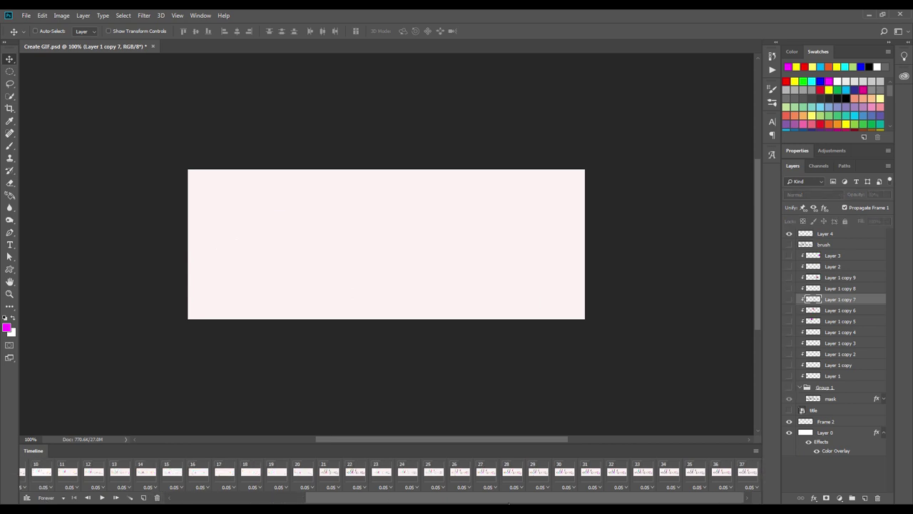
pyautogui.keyDown('shift'); pyautogui.click(742, 468); pyautogui.keyUp('shift')
pyautogui.click(750, 486)
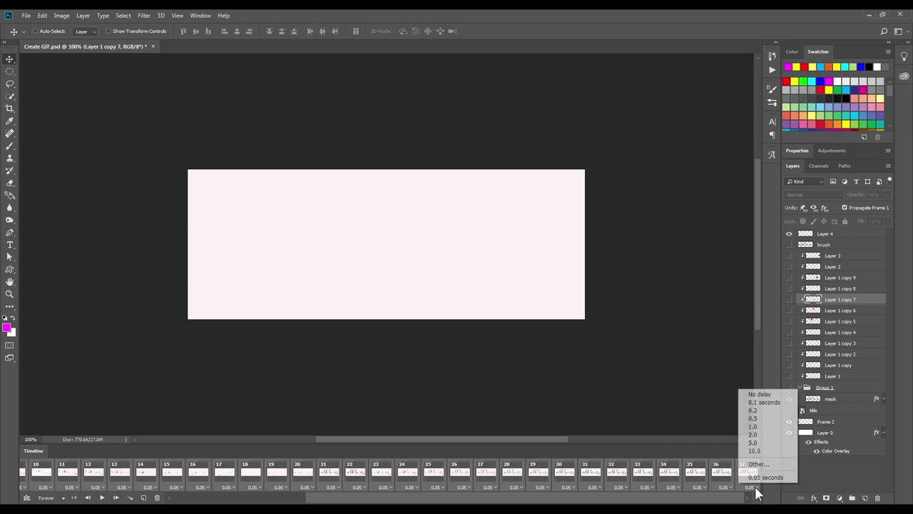
pyautogui.click(761, 403)
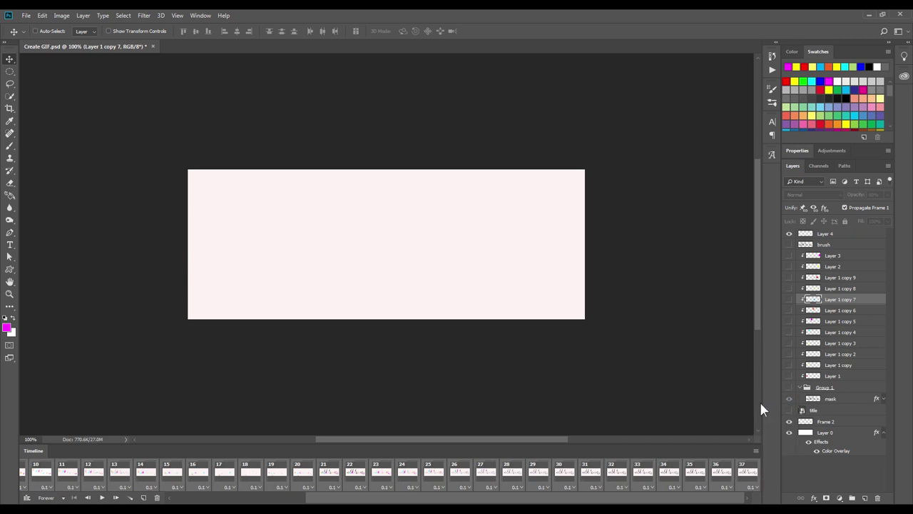
# Step: Preview the 0.1-second timing, then reselect all frames 1–37
pyautogui.click(101, 497)
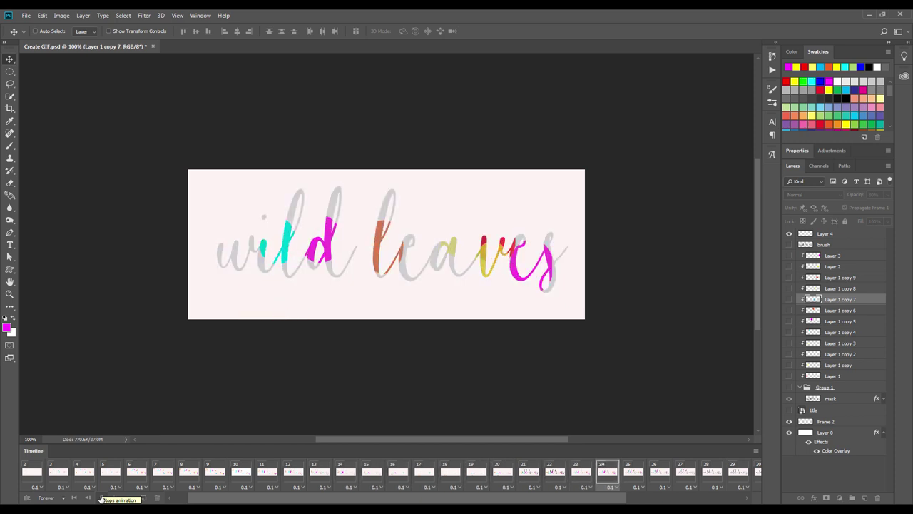
pyautogui.click(102, 498)
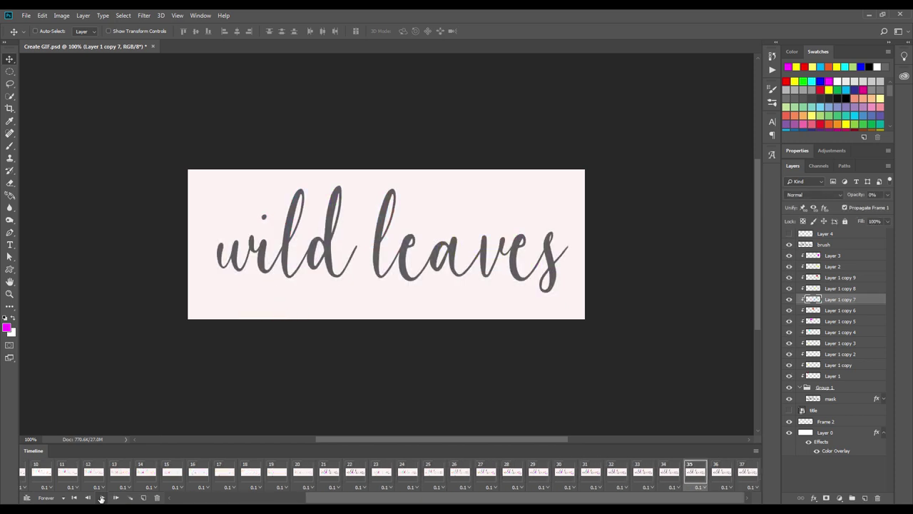
pyautogui.click(745, 465)
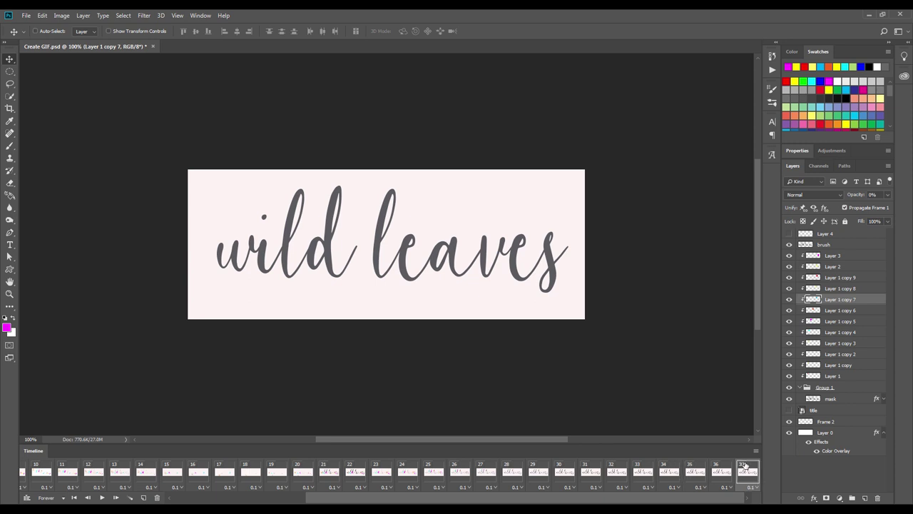
pyautogui.moveTo(716, 502); pyautogui.dragTo(559, 503)
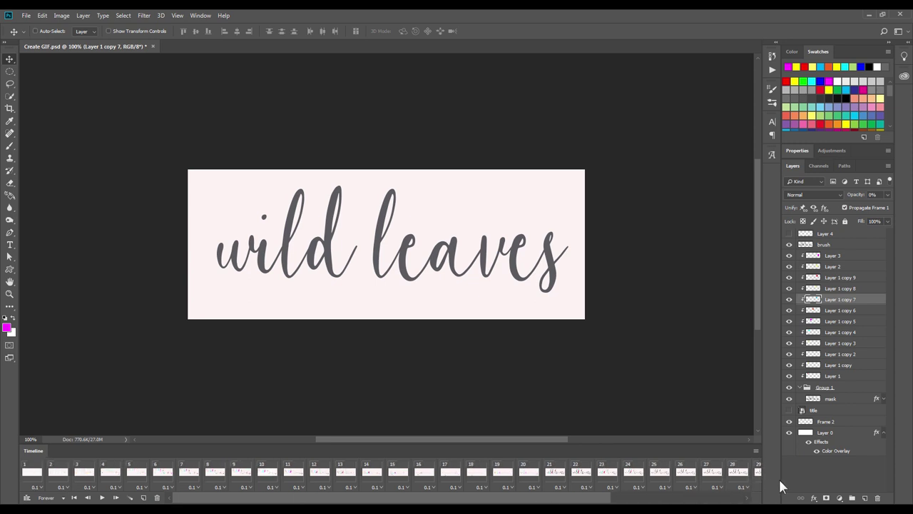
pyautogui.keyDown('shift'); pyautogui.click(34, 467); pyautogui.keyUp('shift')
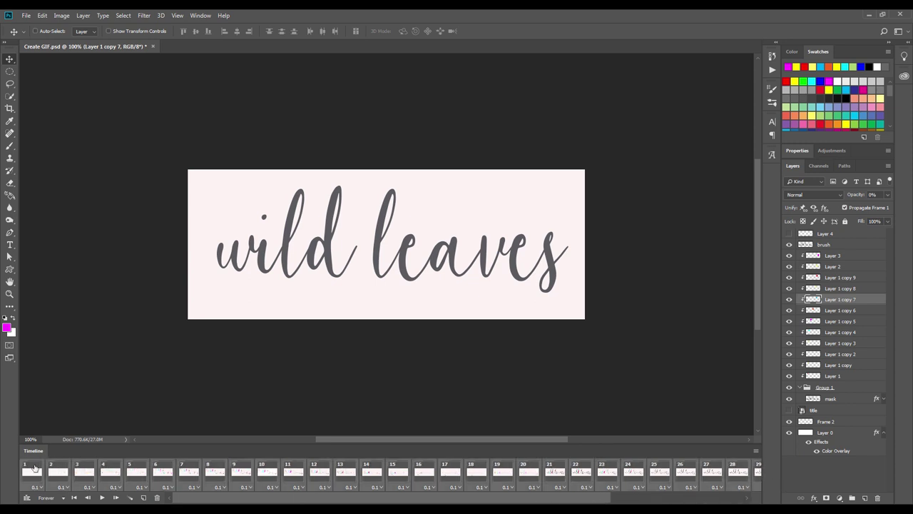
# Step: Give all 37 frames a custom 0.05-second delay, then open the File menu
pyautogui.click(87, 487)
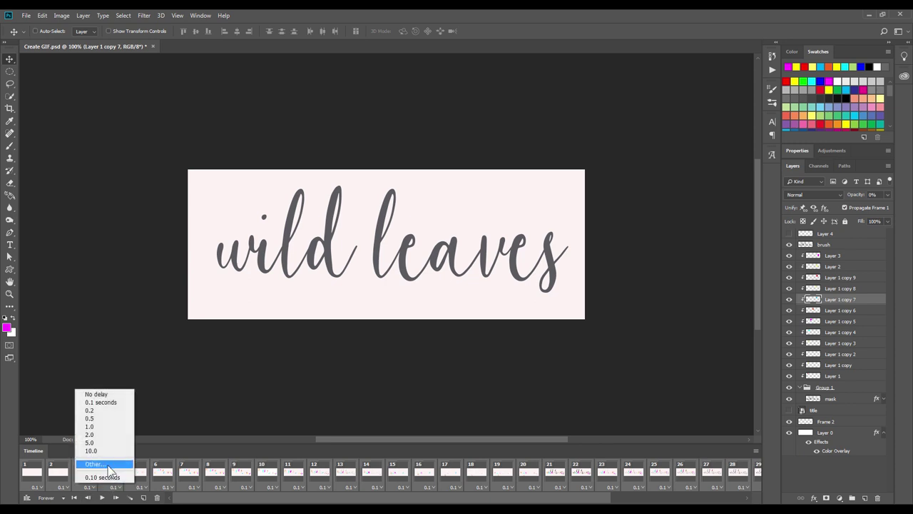
pyautogui.click(109, 465)
pyautogui.write('0.05')
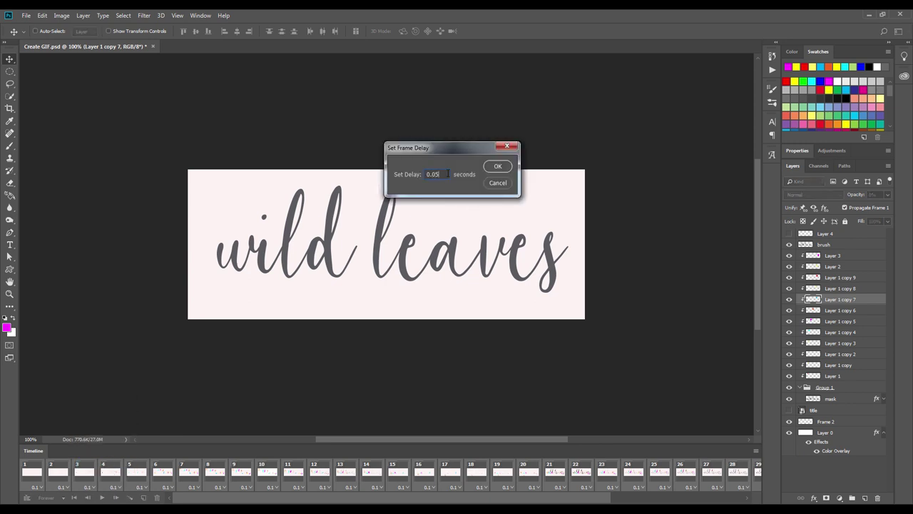
pyautogui.click(498, 167)
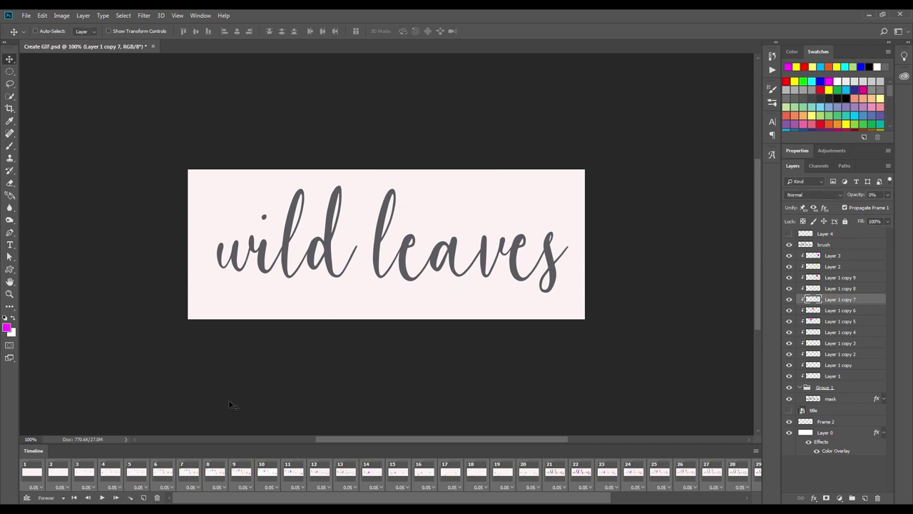
pyautogui.click(25, 15)
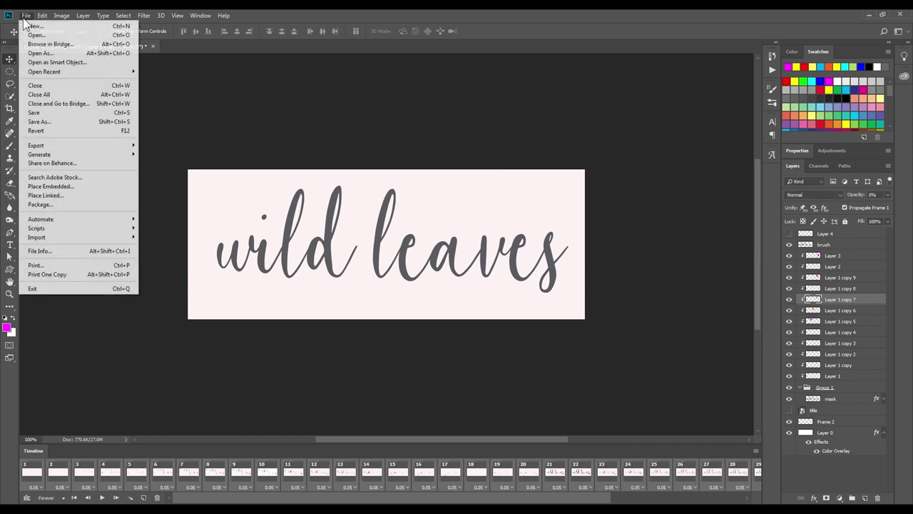
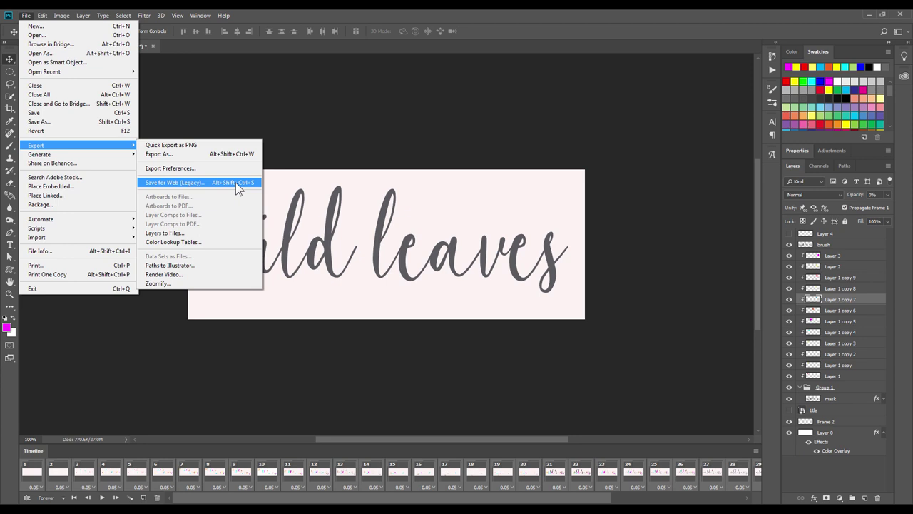
# Step: Open the Save for Web (Legacy) export dialog for the wild leaves animation
pyautogui.click(238, 184)
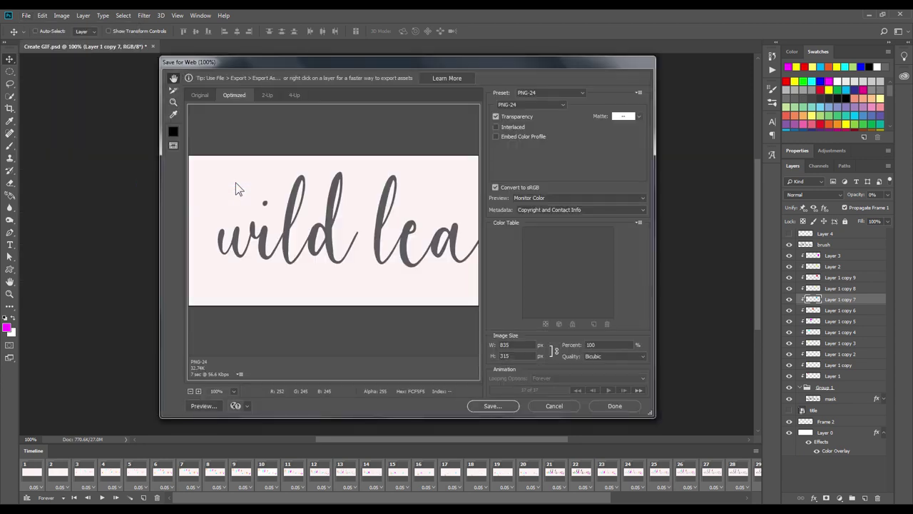
# Step: Apply the GIF 128 Dithered preset with Forever looping, then play the preview zoomed to 66.7%
pyautogui.click(540, 93)
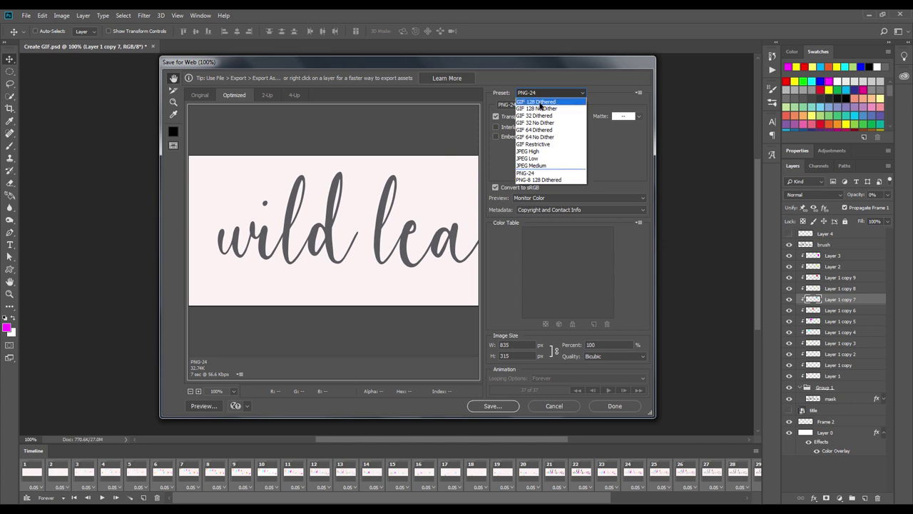
pyautogui.click(540, 102)
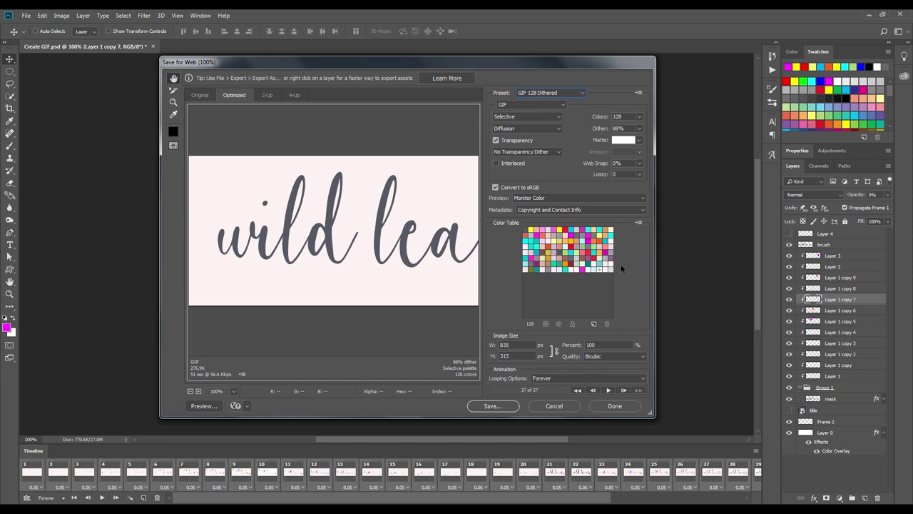
pyautogui.click(624, 378)
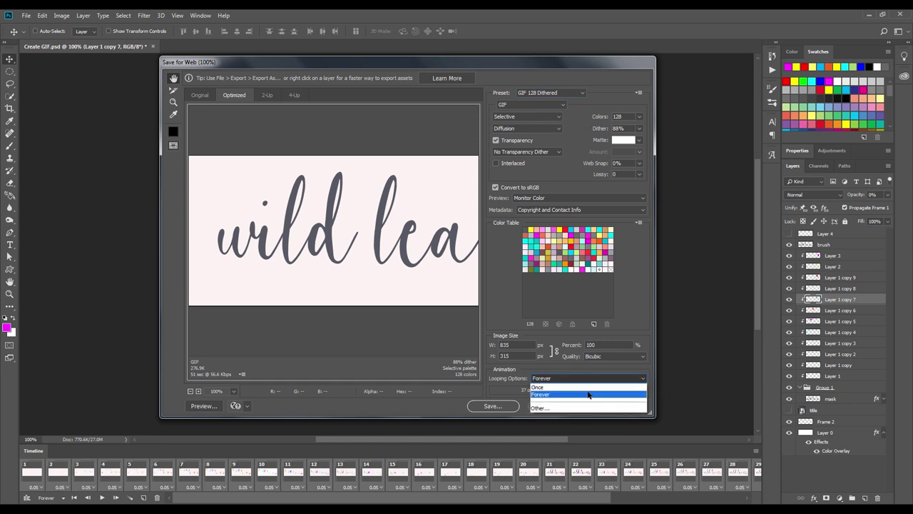
pyautogui.click(587, 394)
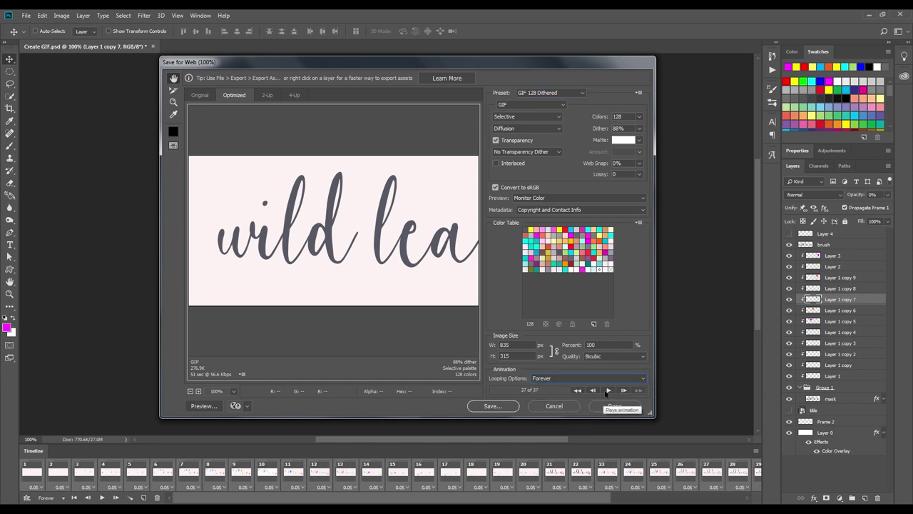
pyautogui.click(607, 391)
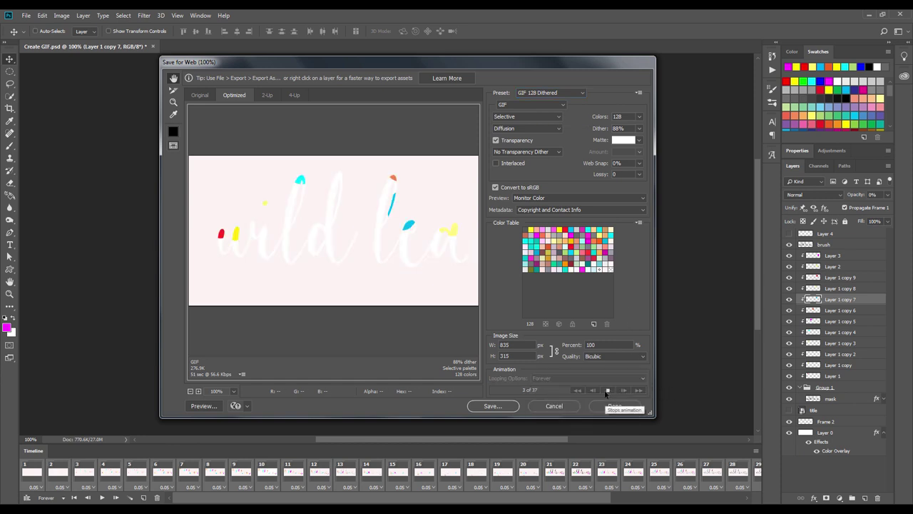
pyautogui.click(191, 391)
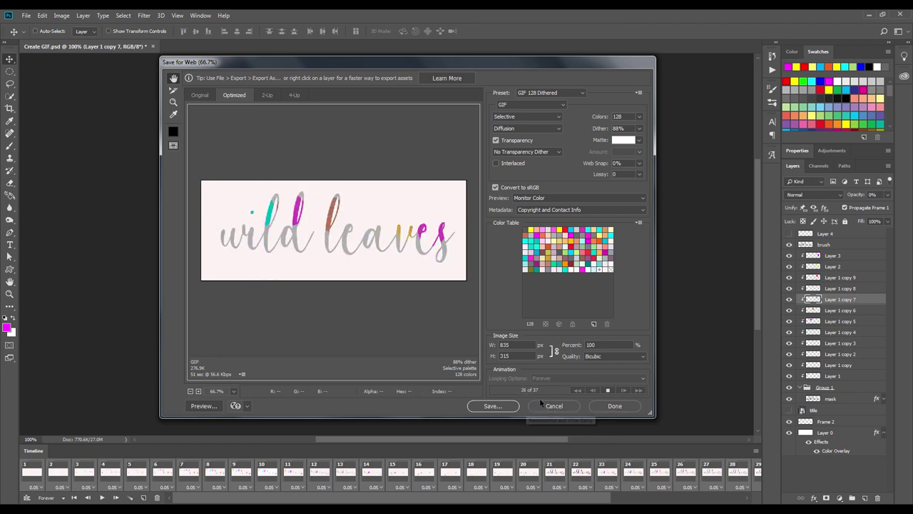
# Step: Stop the preview, set a custom loop count of 3, and save the GIF as Create-GIF on the desktop
pyautogui.click(607, 390)
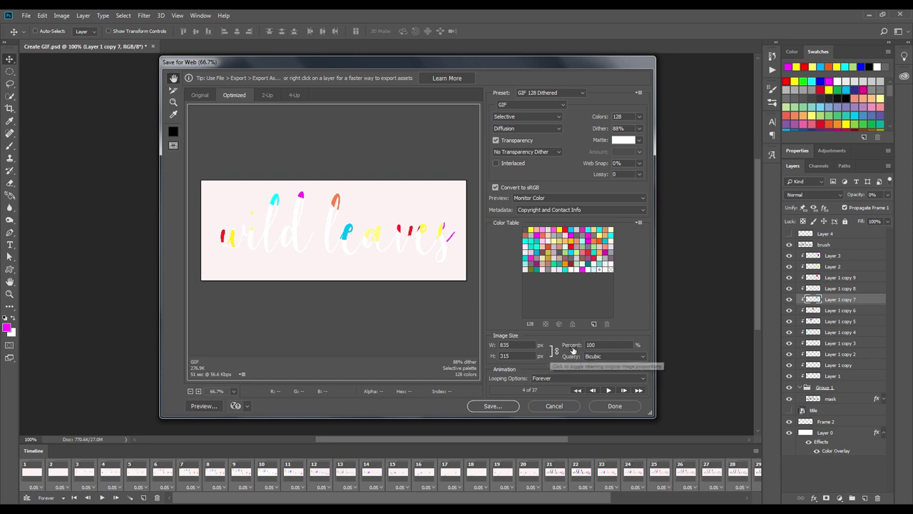
pyautogui.click(560, 378)
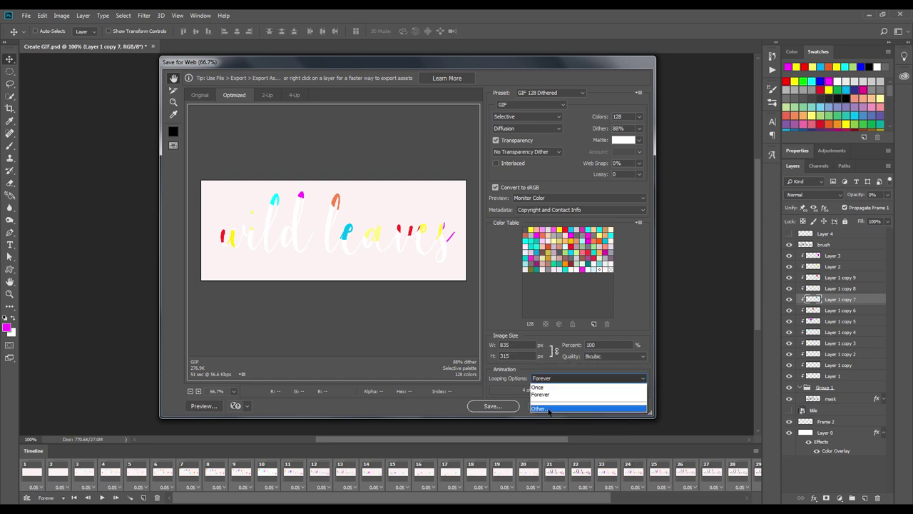
pyautogui.click(548, 409)
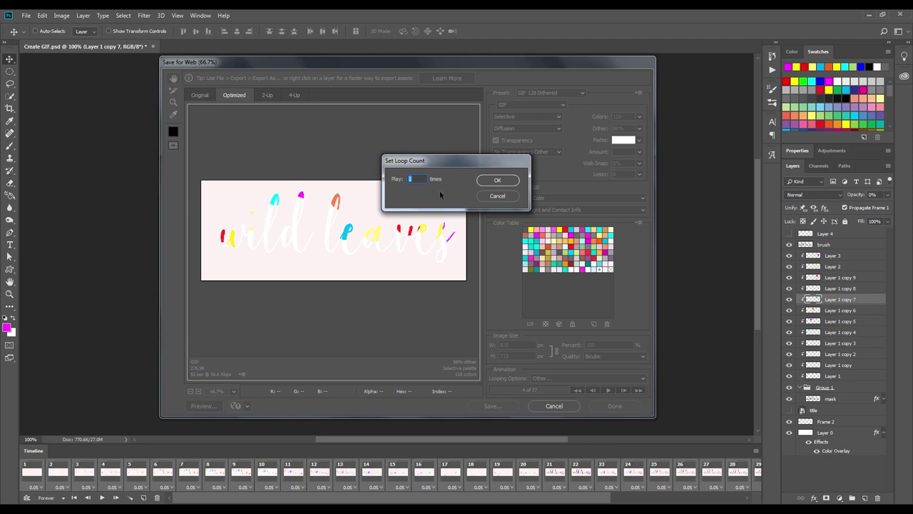
pyautogui.write('3')
pyautogui.click(496, 179)
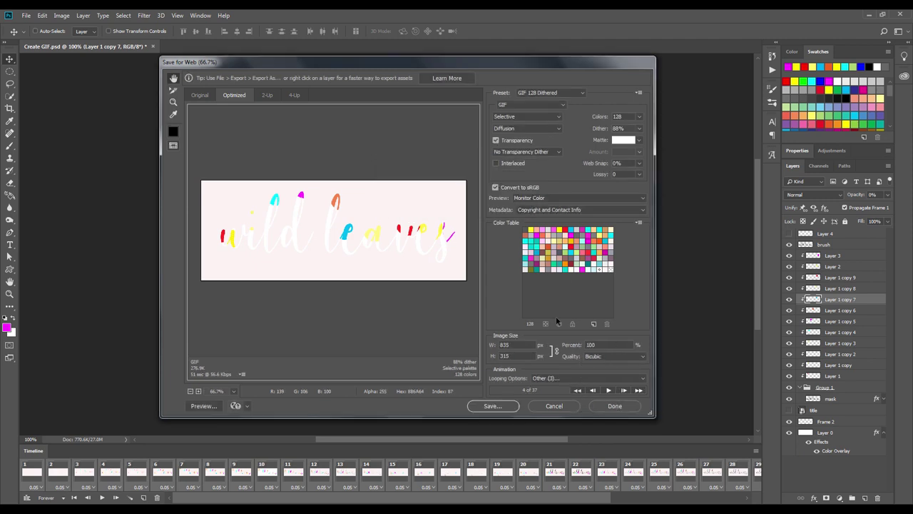
pyautogui.click(492, 406)
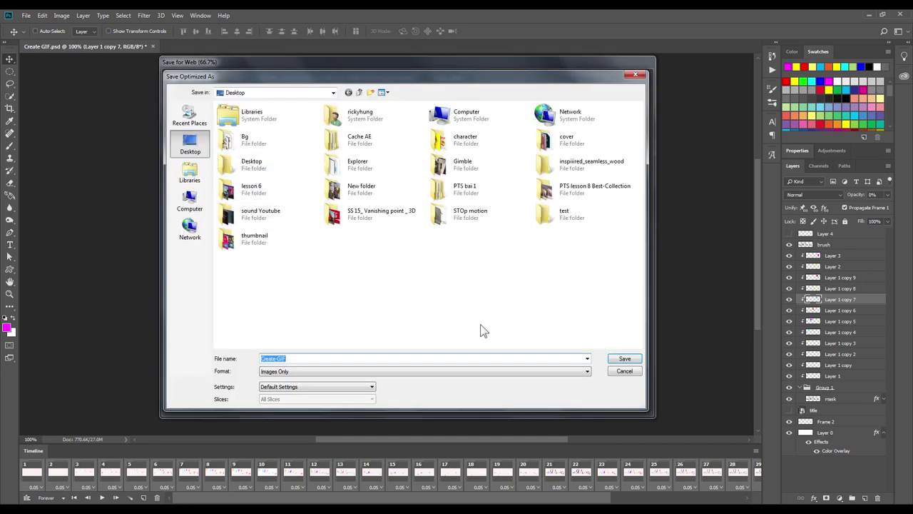
pyautogui.click(619, 361)
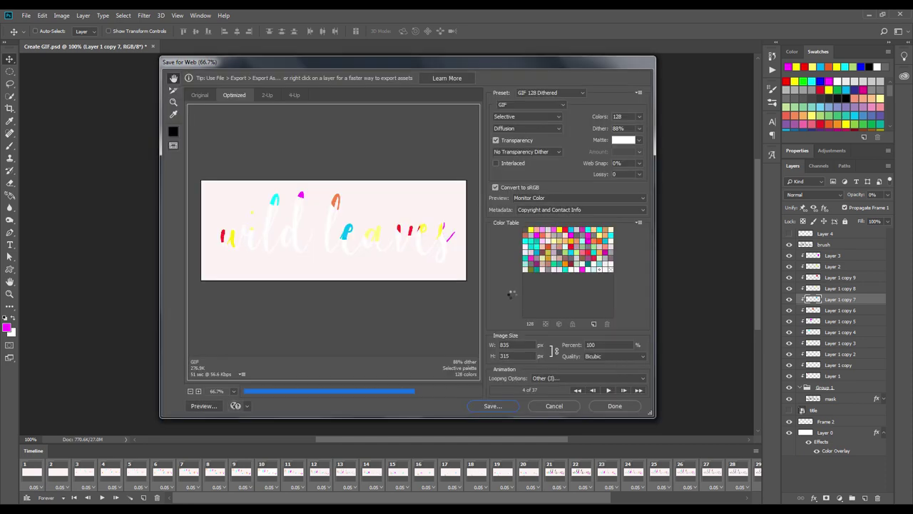